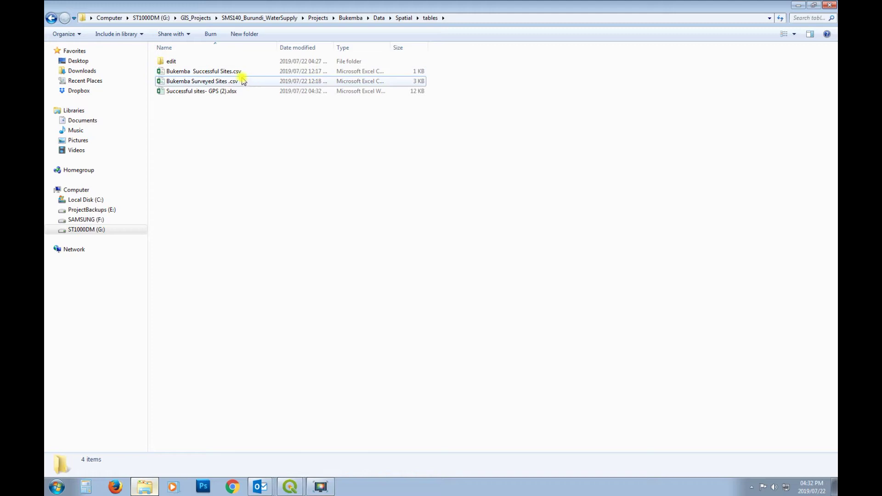
# Review the site and coordinate columns in Bukemba Successful Sites.csv and Bukemba Surveyed Sites.csv, closing both without saving
pyautogui.click(233, 74)
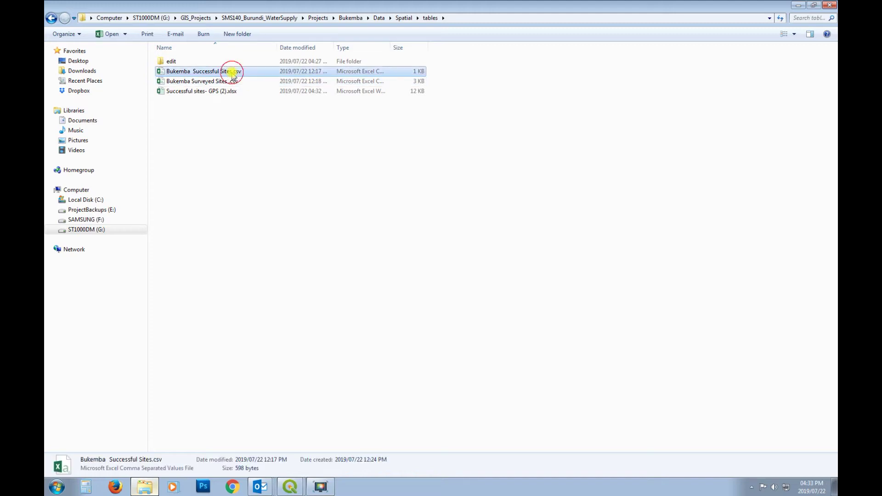
pyautogui.doubleClick(233, 72)
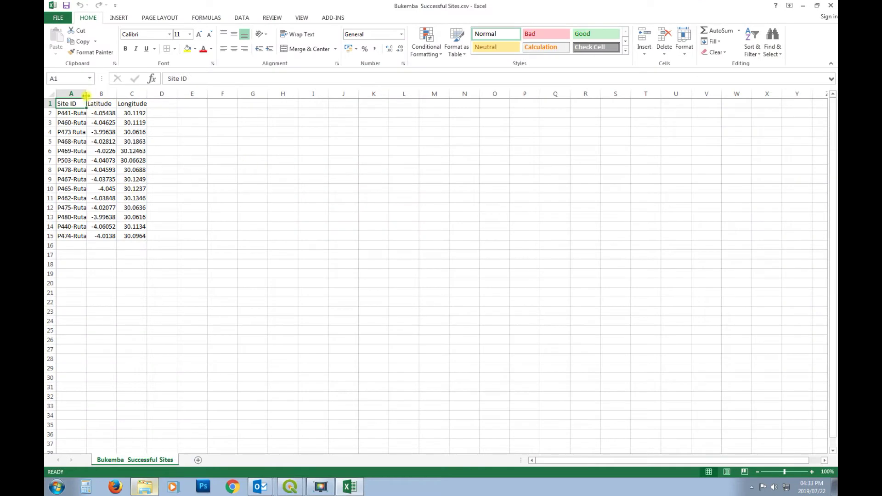
pyautogui.moveTo(86, 95); pyautogui.dragTo(237, 95)
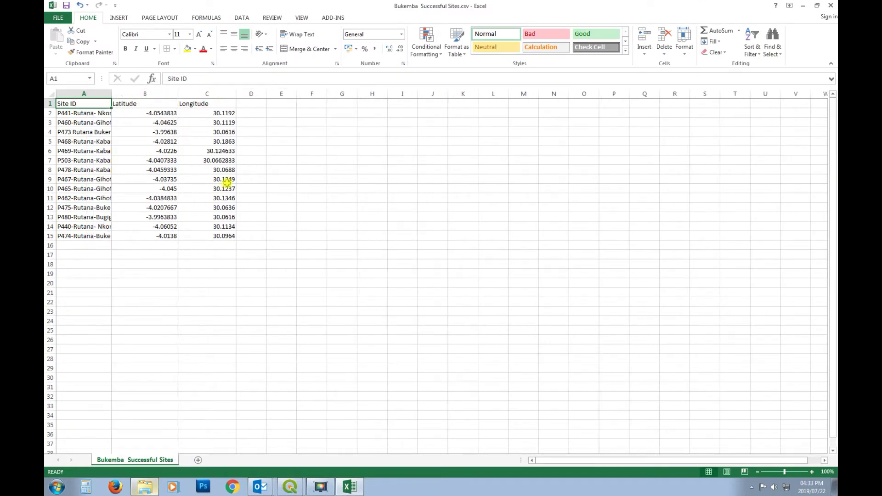
pyautogui.click(150, 169)
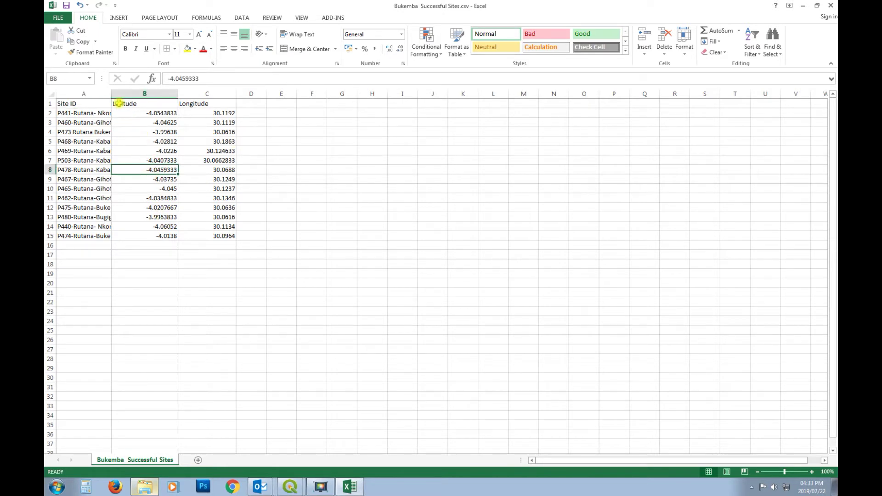
pyautogui.moveTo(111, 94); pyautogui.dragTo(127, 94)
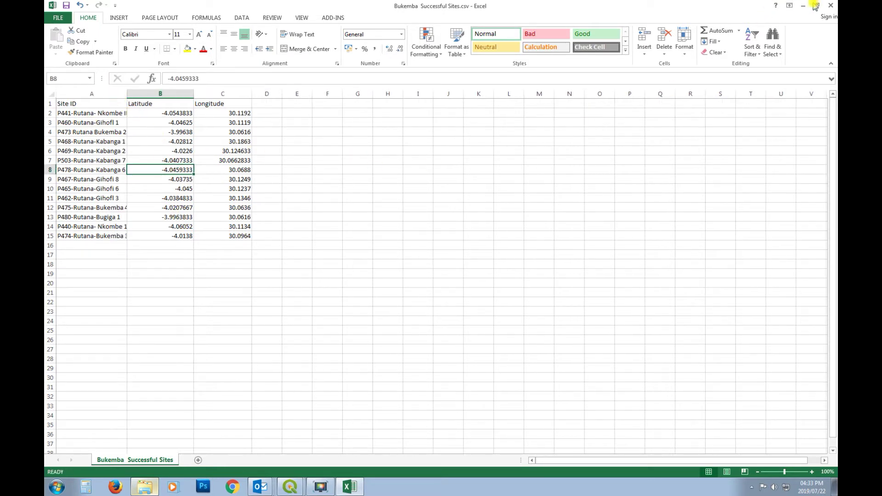
pyautogui.click(831, 6)
pyautogui.click(443, 255)
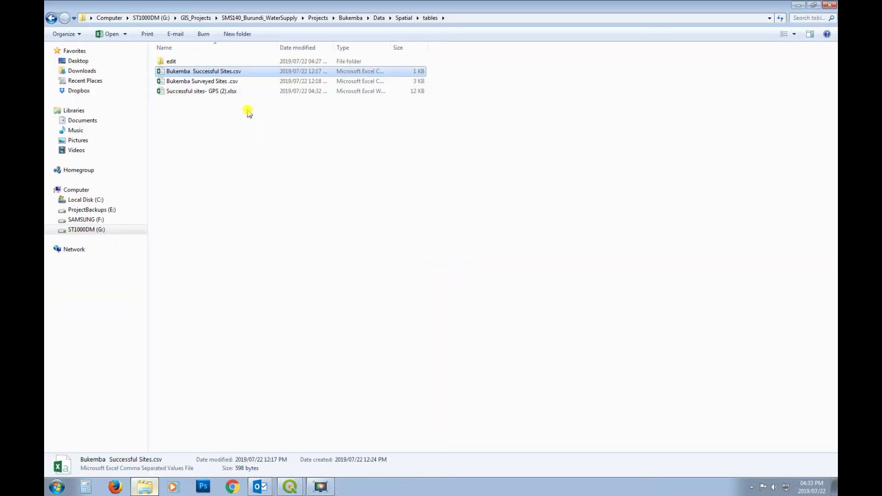
pyautogui.doubleClick(198, 82)
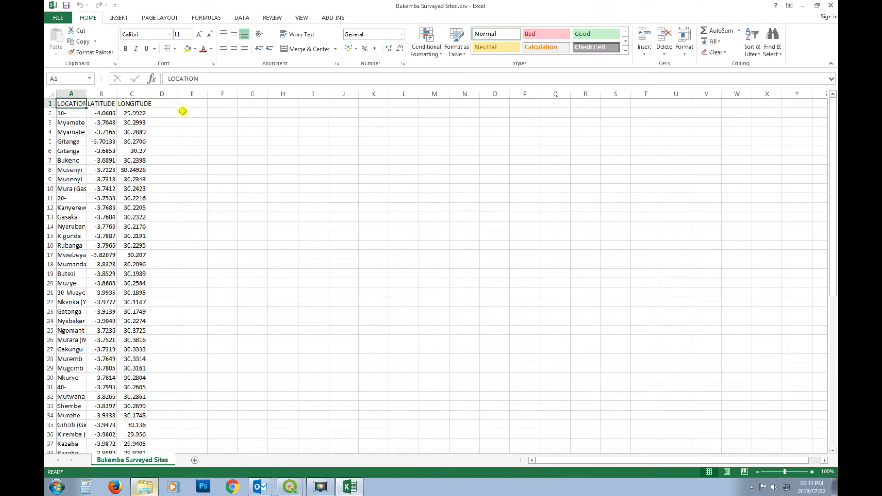
pyautogui.click(831, 5)
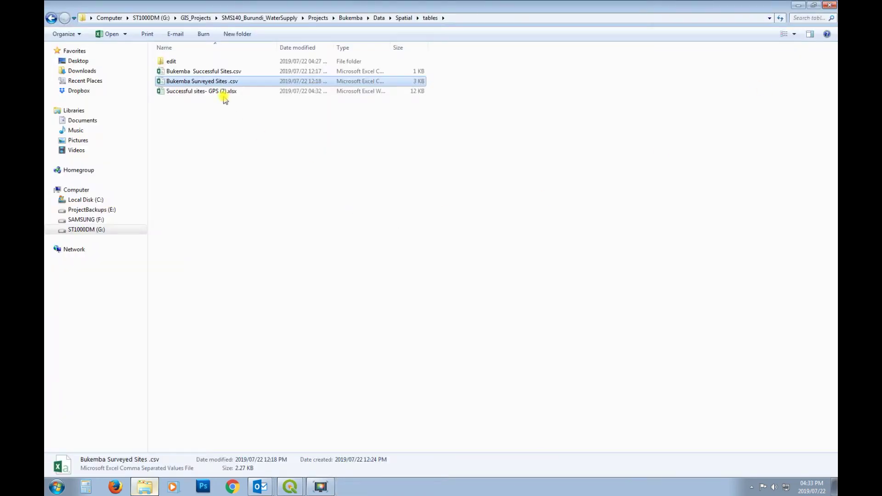
# Open the workbook Successful sites- GPS (2).xlsx from the tables folder and enable editing
pyautogui.click(211, 91)
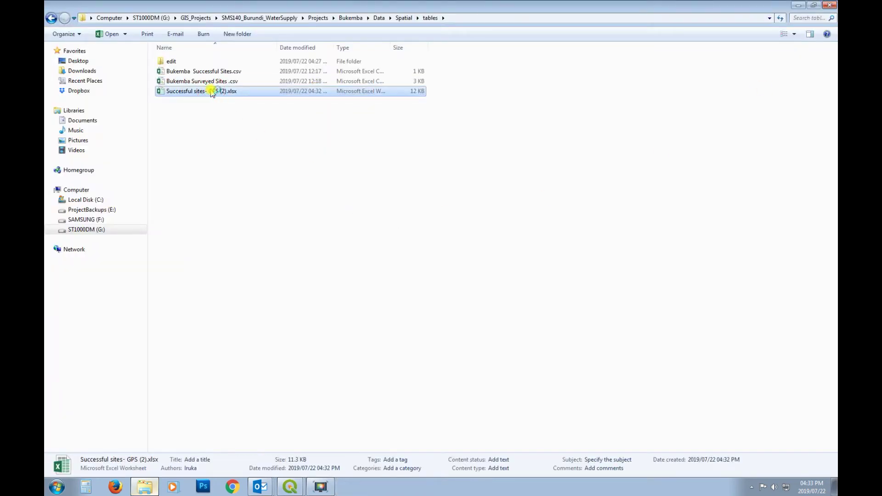
pyautogui.doubleClick(211, 91)
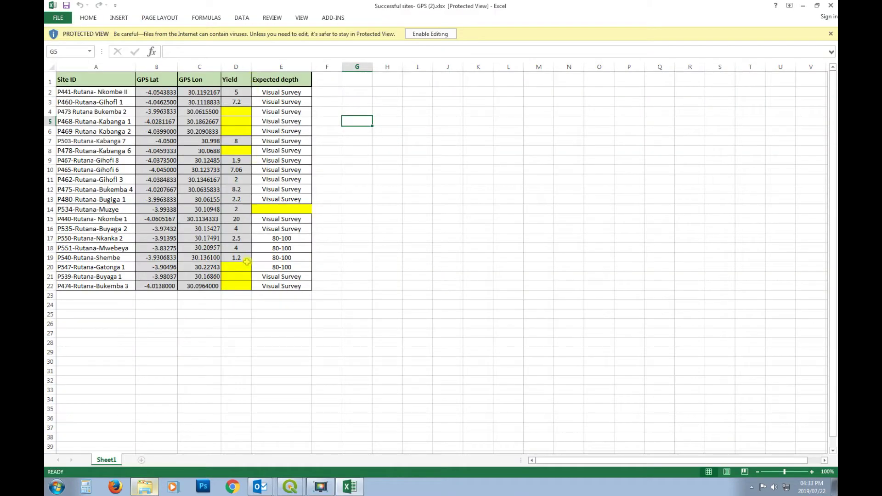
pyautogui.click(430, 35)
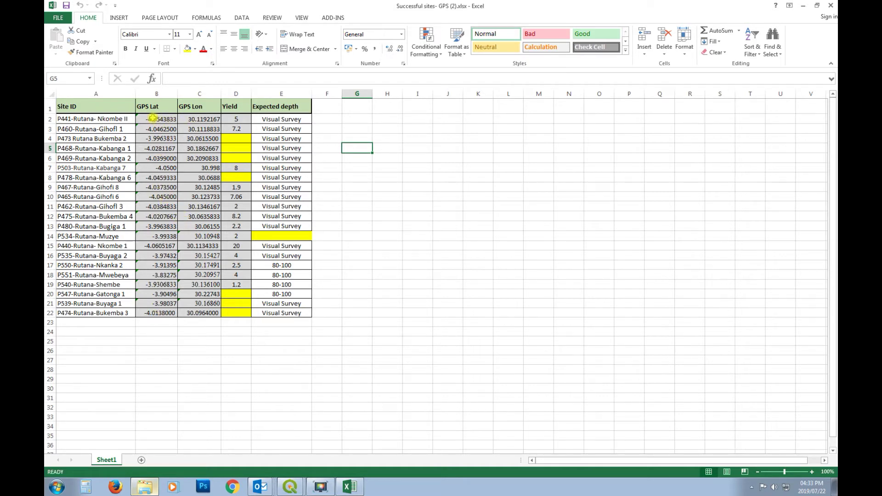
# Remove the leading apostrophe from the GPS Lat value in B2 so it is stored as a number
pyautogui.click(152, 117)
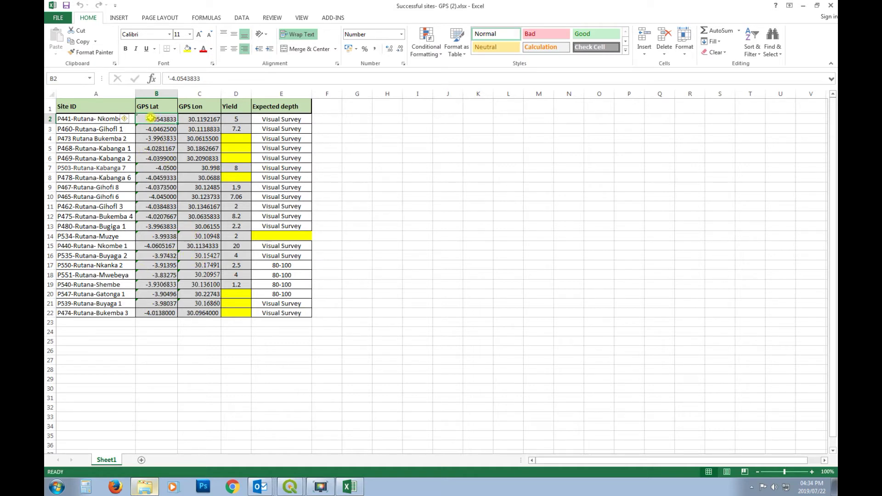
pyautogui.click(168, 131)
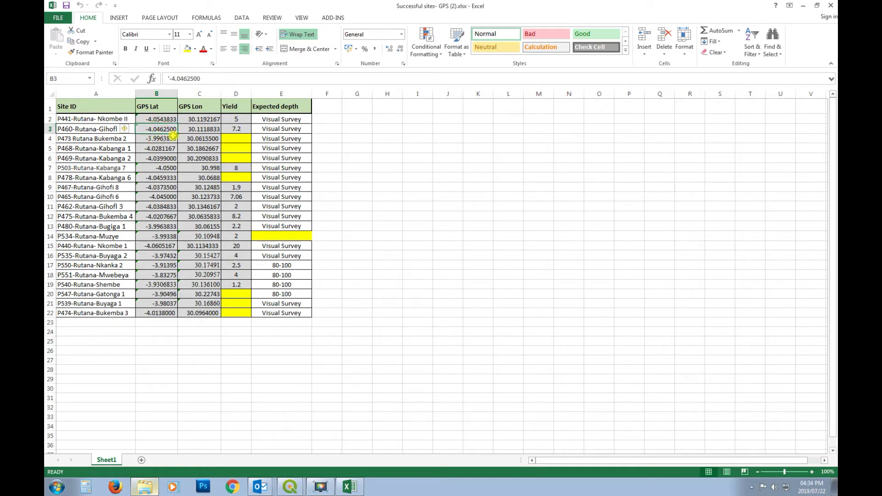
pyautogui.click(152, 119)
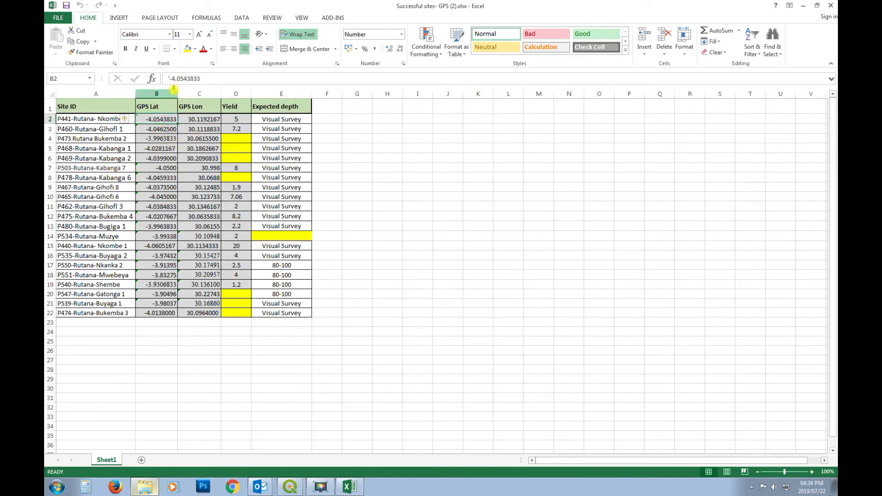
pyautogui.click(168, 79)
pyautogui.write("'")
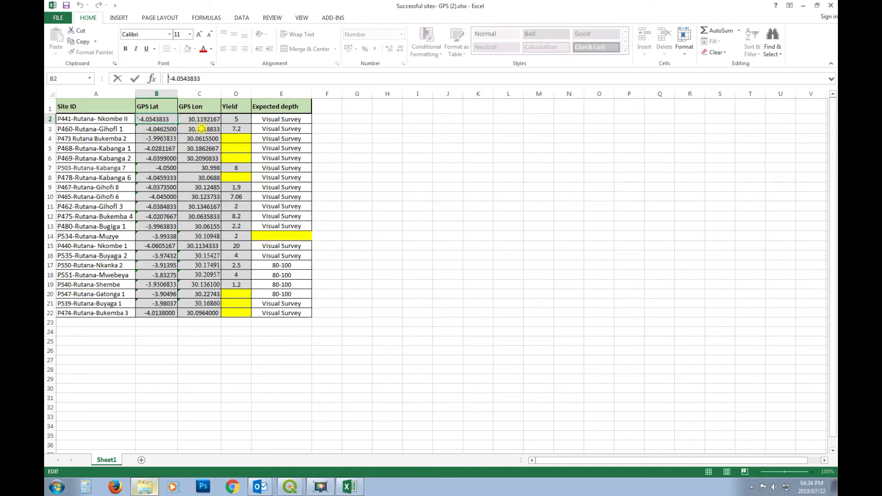
pyautogui.press('BackSpace')
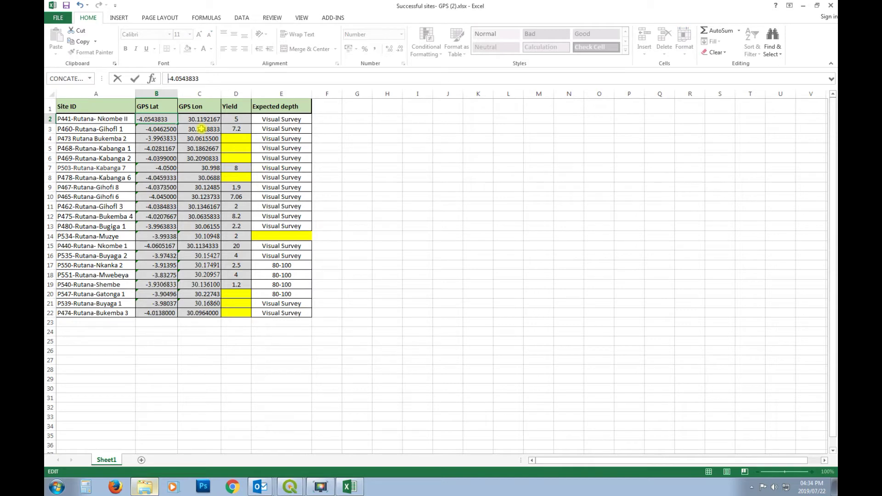
pyautogui.press('Return')
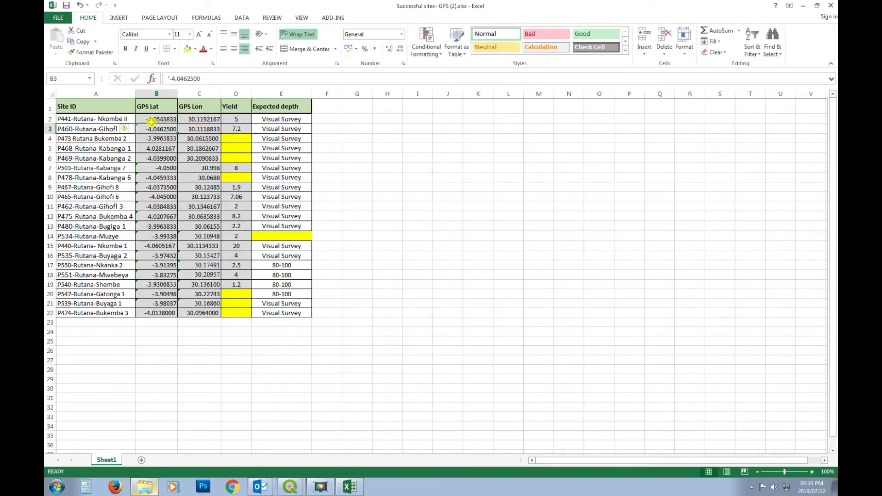
# Remove the leading apostrophes from the GPS Lat values in cells B3, B7 and B8
pyautogui.click(168, 81)
pyautogui.press('Delete')
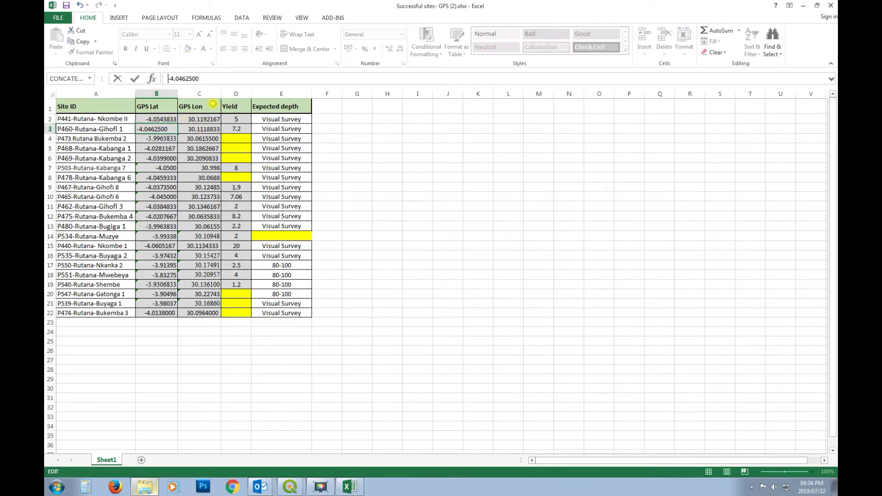
pyautogui.press('Return')
pyautogui.click(156, 167)
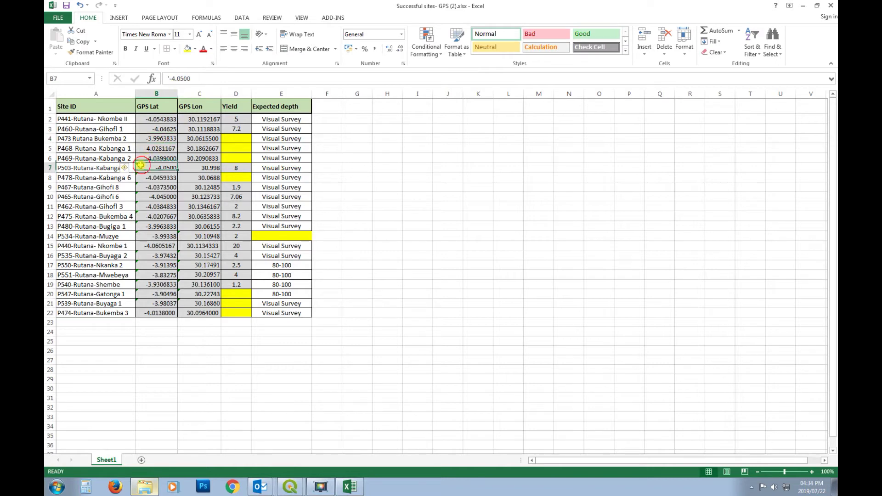
pyautogui.click(168, 79)
pyautogui.press('Delete')
pyautogui.press('Return')
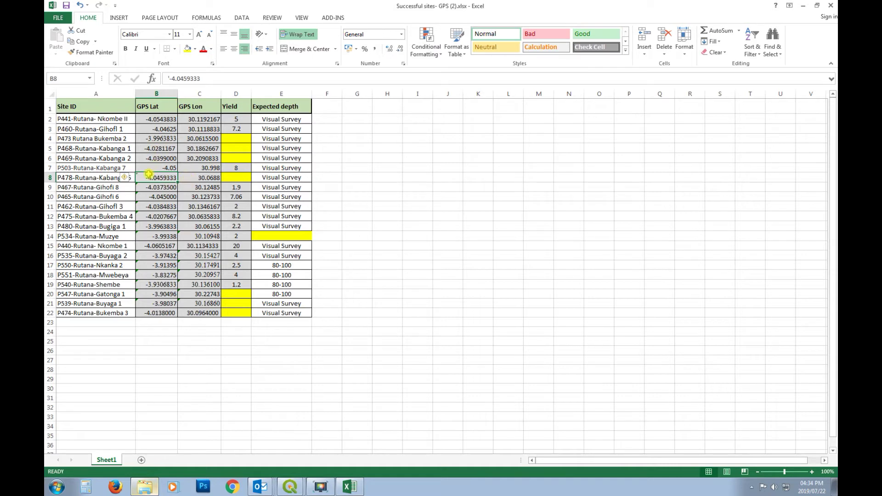
pyautogui.click(167, 79)
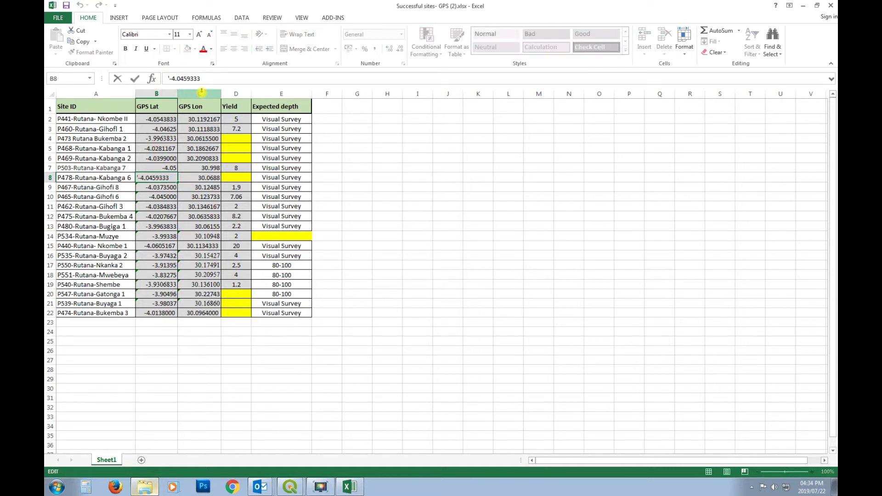
pyautogui.press('Delete')
pyautogui.press('Return')
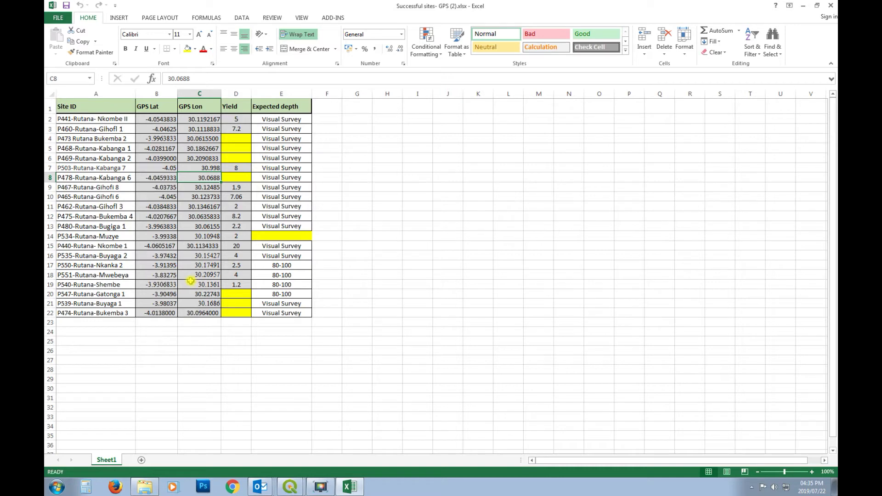
# Start saving a copy of the workbook with CSV (Comma delimited) as the file type
pyautogui.click(58, 18)
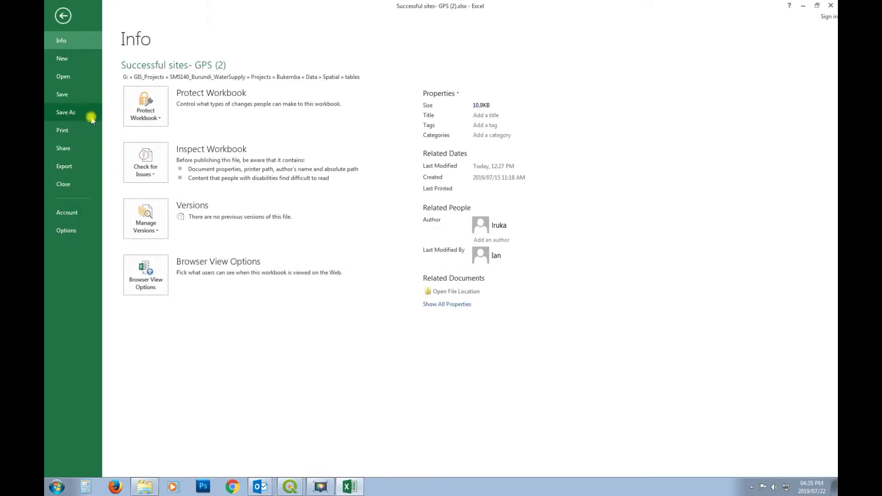
pyautogui.click(73, 118)
pyautogui.click(294, 294)
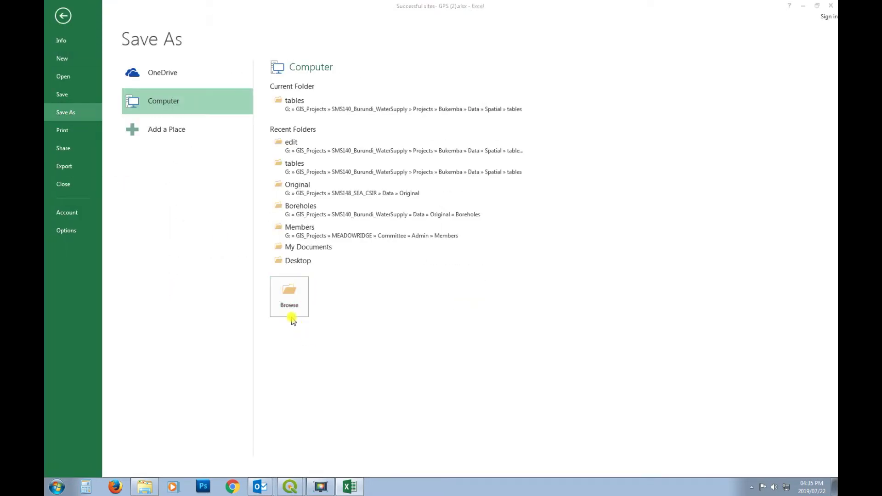
pyautogui.click(210, 298)
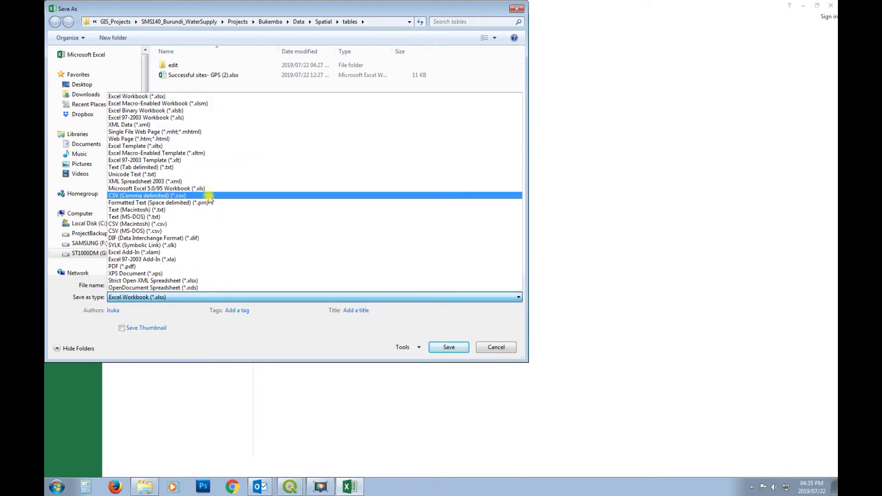
pyautogui.click(208, 199)
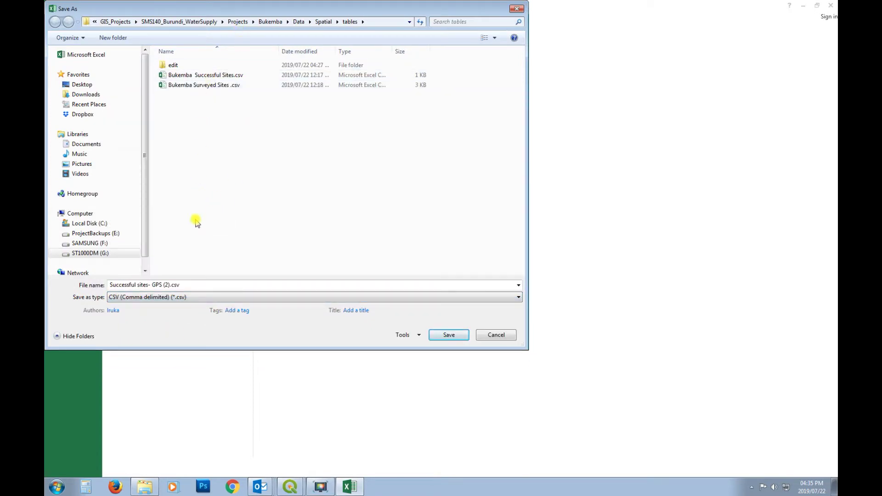
pyautogui.click(203, 296)
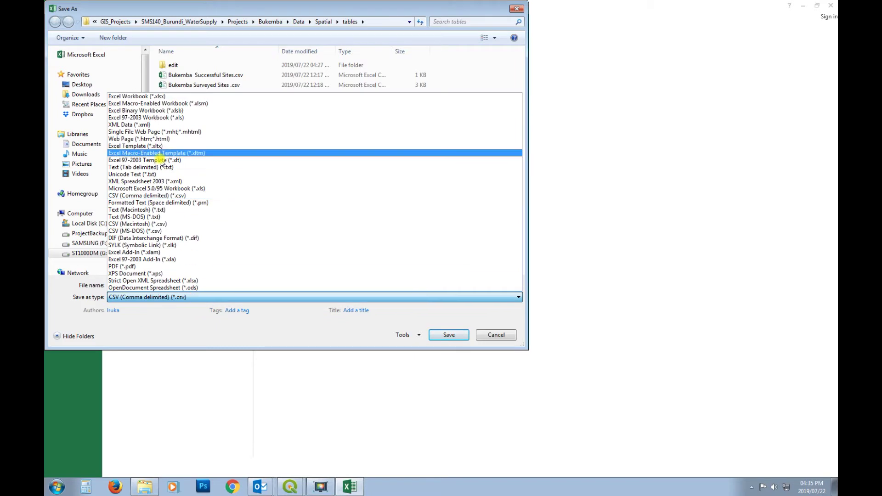
pyautogui.click(165, 196)
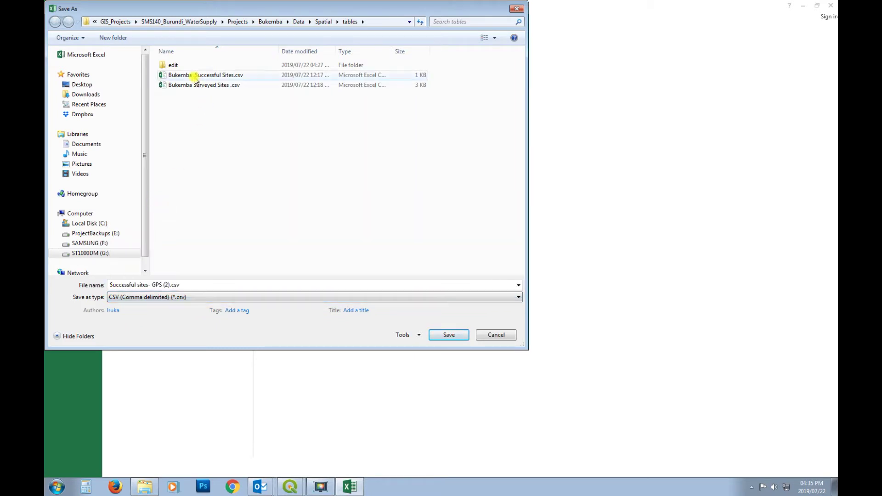
# Save the CSV copy in the edit subfolder, replacing the existing Successful sites GPS.csv
pyautogui.click(183, 66)
pyautogui.doubleClick(183, 66)
pyautogui.click(184, 65)
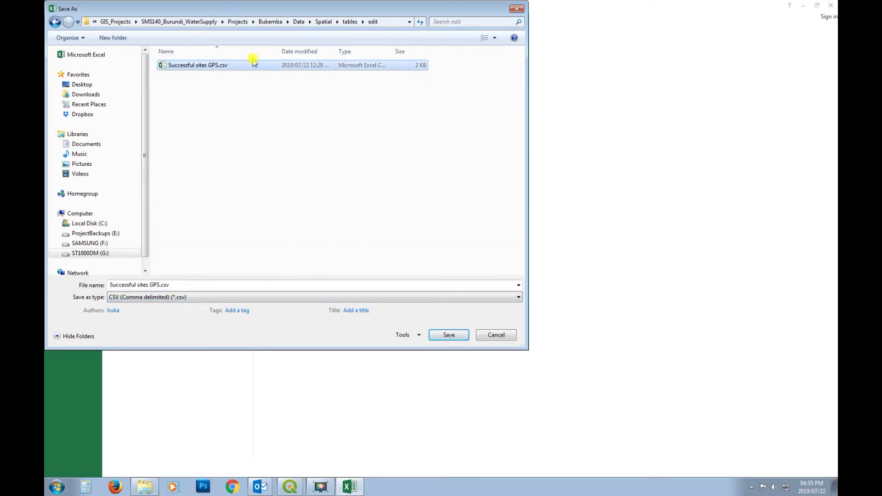
pyautogui.click(444, 335)
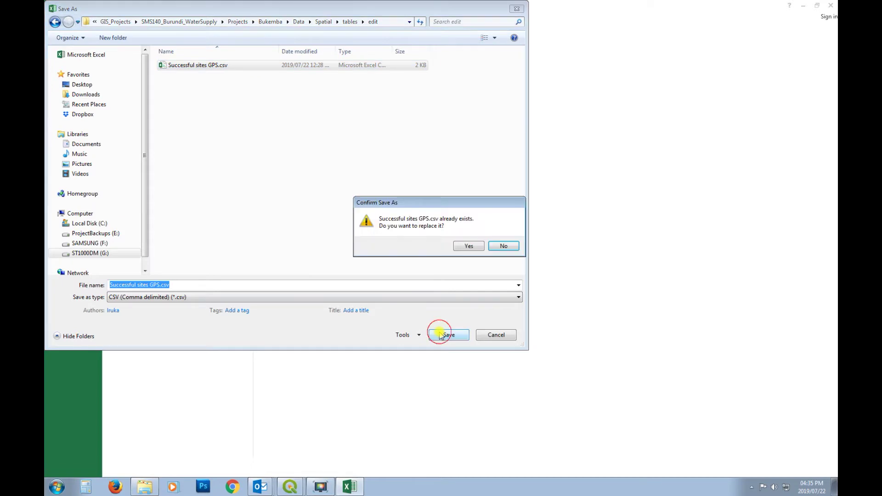
pyautogui.click(466, 247)
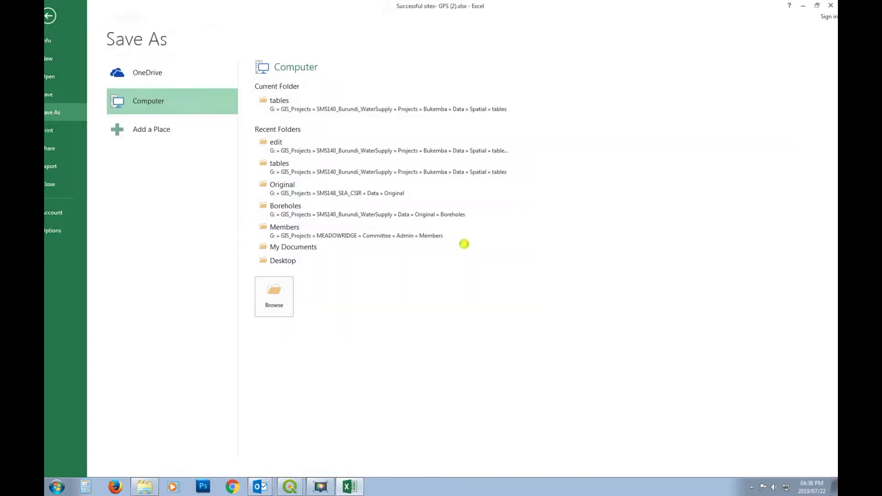
pyautogui.click(411, 268)
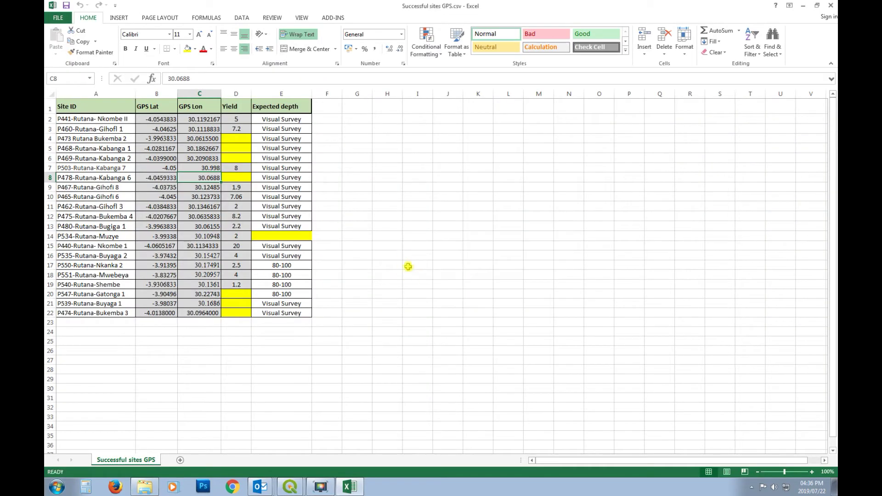
# Close Successful sites GPS.csv without saving again and switch to the open QGIS project
pyautogui.click(832, 6)
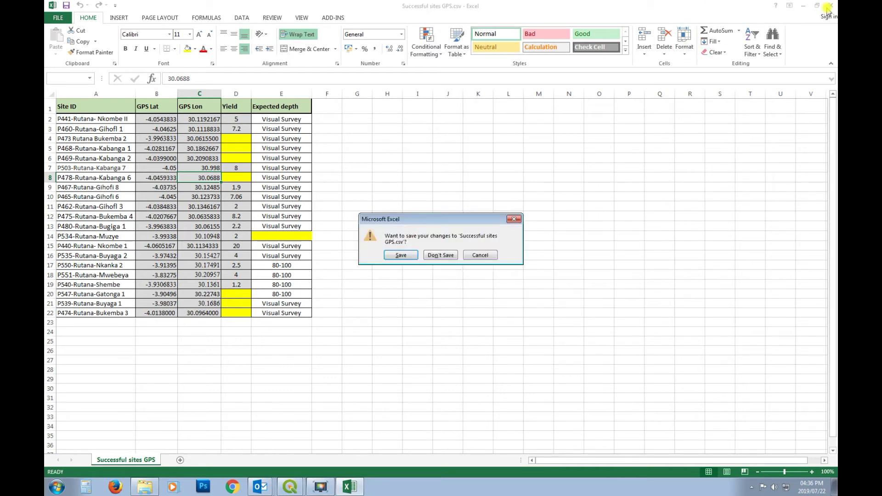
pyautogui.click(438, 256)
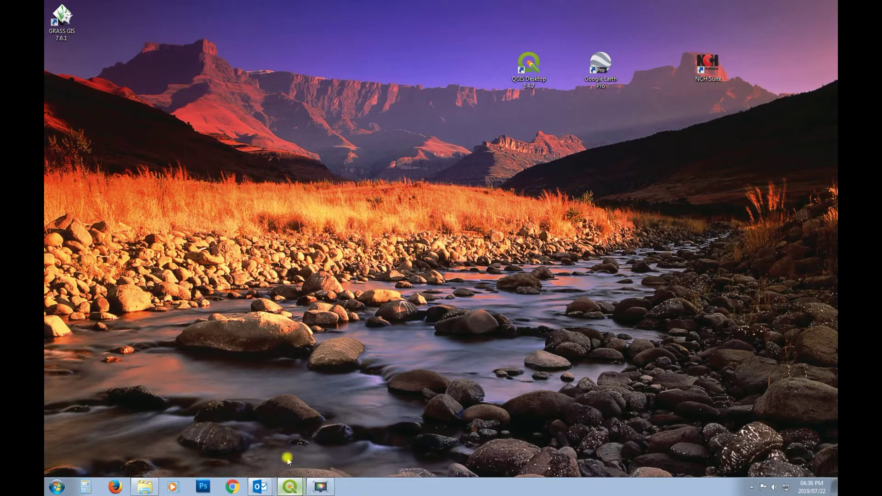
pyautogui.click(285, 454)
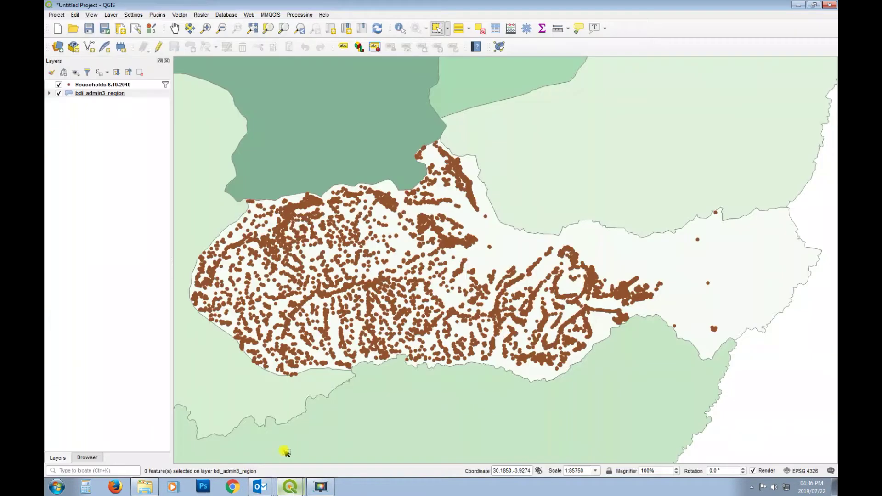
# Choose Successful sites GPS.csv from the Bukemba tables\edit folder as the source for a new delimited text layer
pyautogui.click(62, 47)
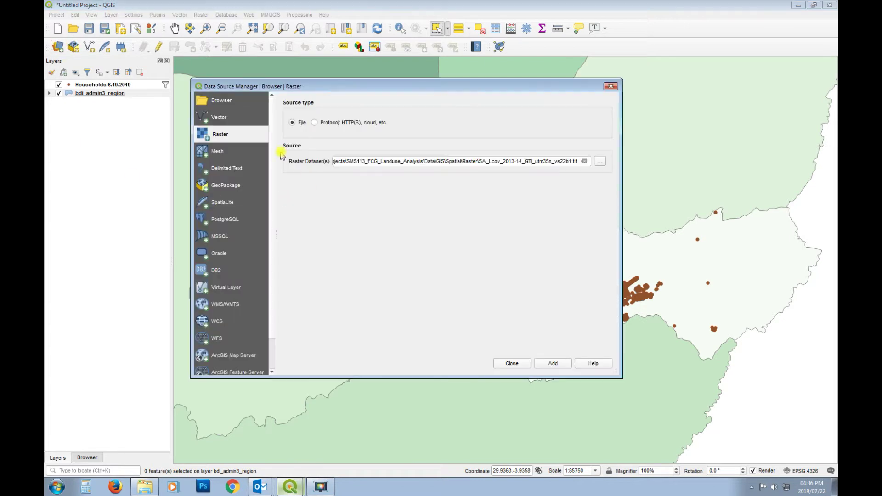
pyautogui.click(225, 167)
pyautogui.click(602, 105)
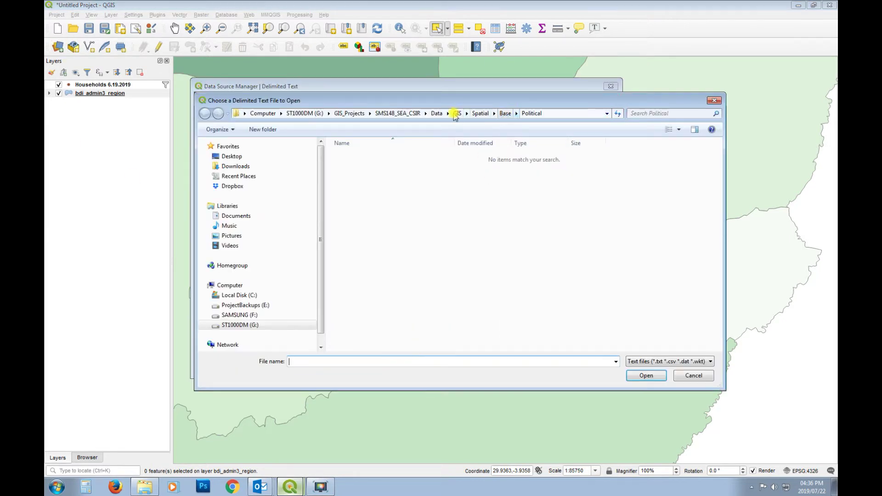
pyautogui.click(354, 113)
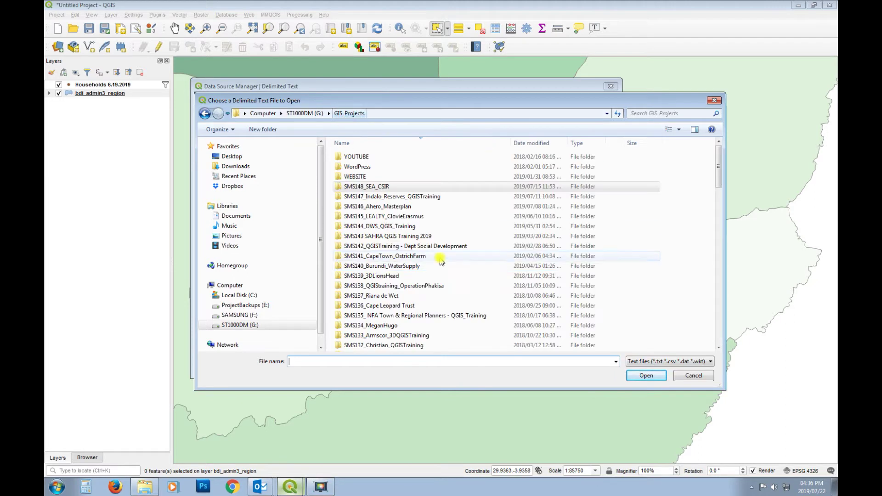
pyautogui.doubleClick(394, 266)
pyautogui.doubleClick(358, 167)
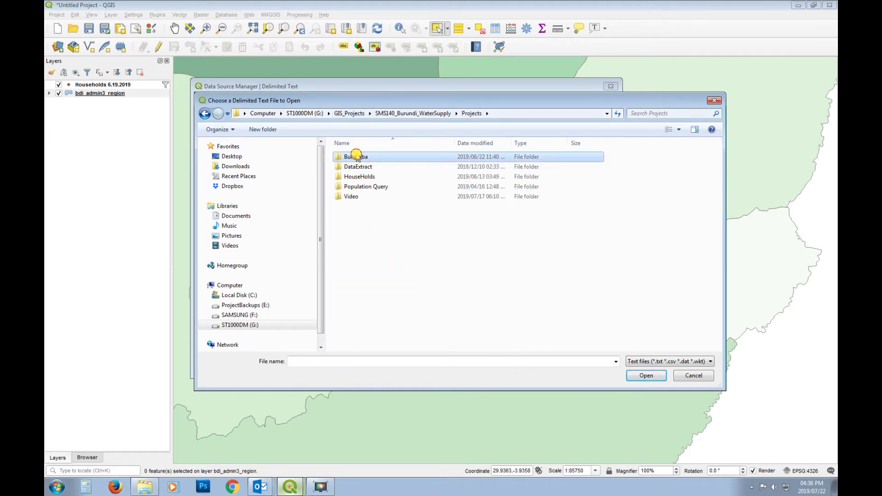
pyautogui.doubleClick(359, 157)
pyautogui.doubleClick(357, 158)
pyautogui.doubleClick(363, 166)
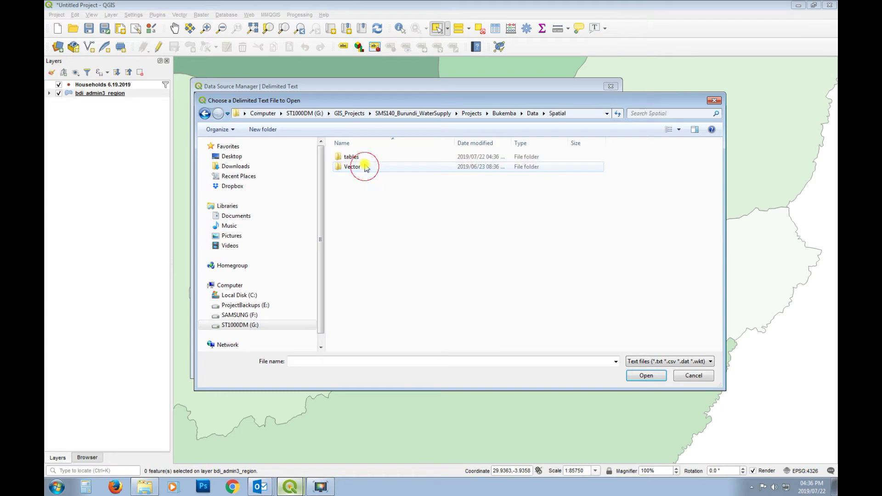
pyautogui.doubleClick(364, 167)
pyautogui.doubleClick(363, 157)
pyautogui.click(363, 157)
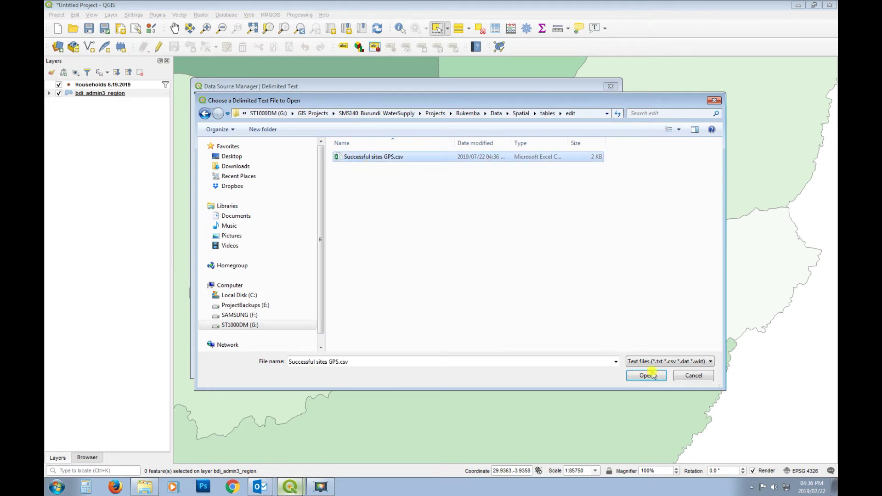
pyautogui.click(646, 376)
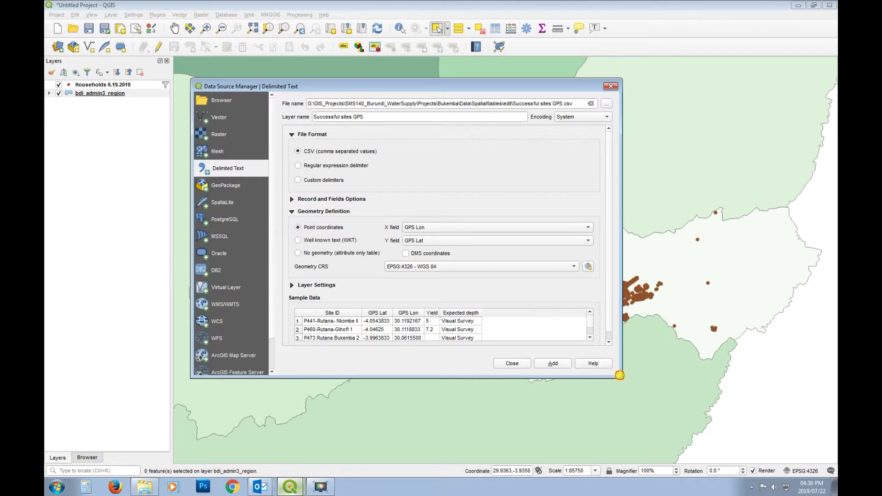
# Add the CSV as an EPSG:4326 point layer with GPS Lon as X and GPS Lat as Y, and place it above Households 6.19.2019
pyautogui.moveTo(620, 375); pyautogui.dragTo(674, 444)
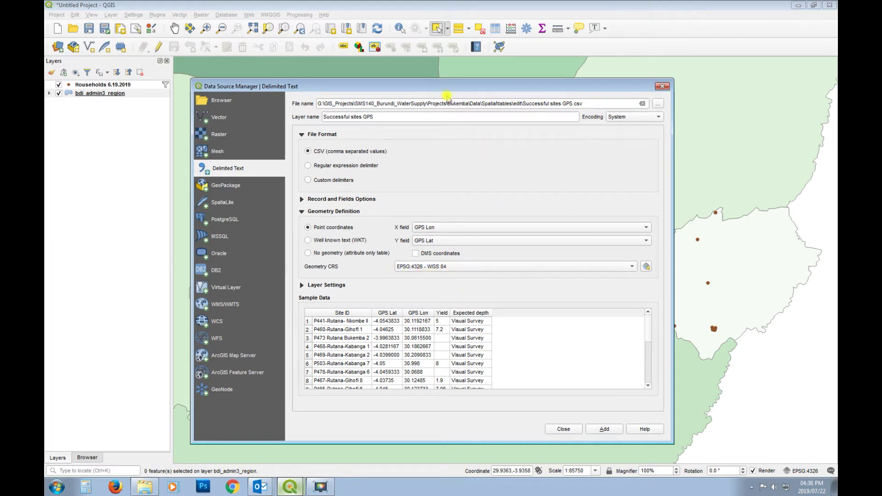
pyautogui.moveTo(444, 86); pyautogui.dragTo(445, 61)
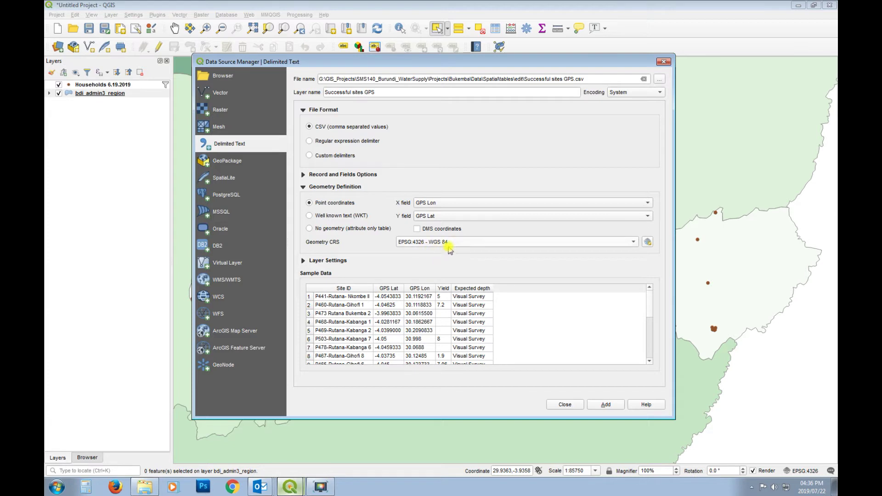
pyautogui.click(605, 405)
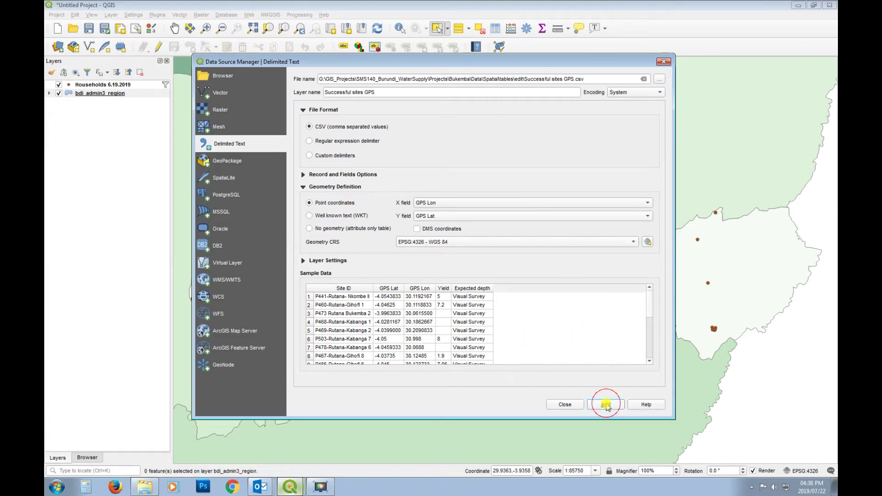
pyautogui.click(566, 404)
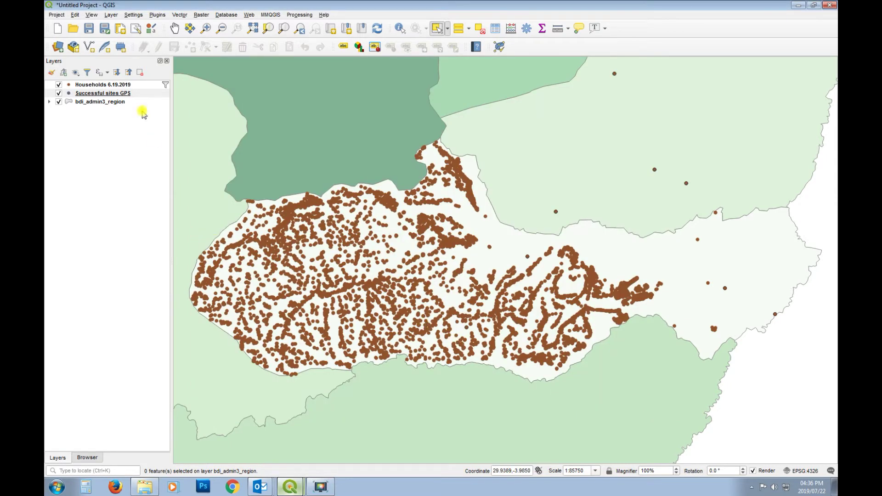
pyautogui.moveTo(90, 93); pyautogui.dragTo(101, 89)
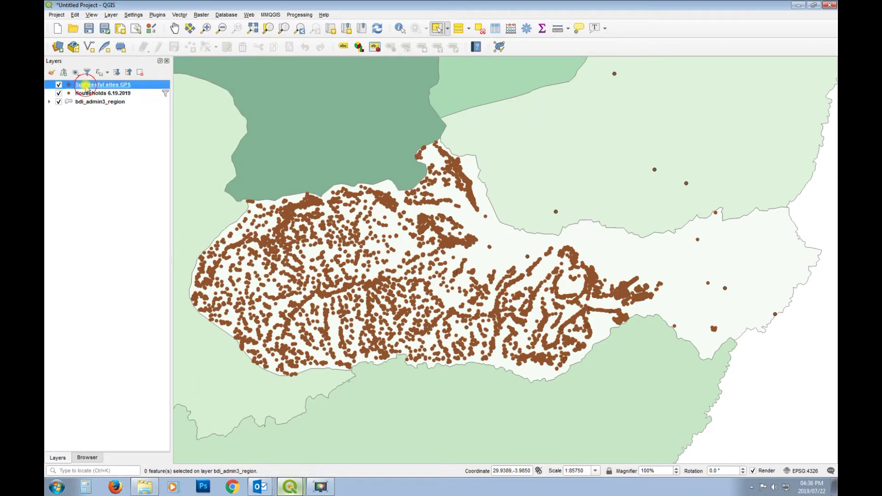
# Colour the Successful sites GPS markers cyan and hide the Households 6.19.2019 layer
pyautogui.rightClick(84, 84)
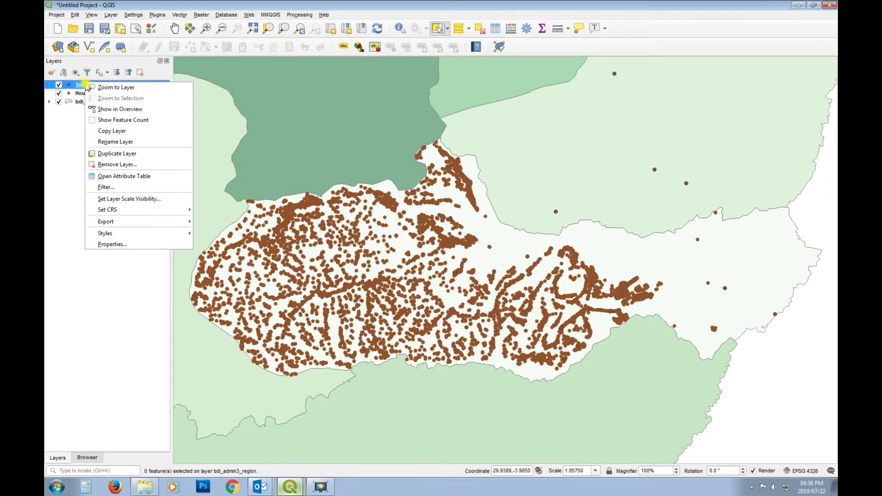
pyautogui.click(154, 245)
pyautogui.click(467, 294)
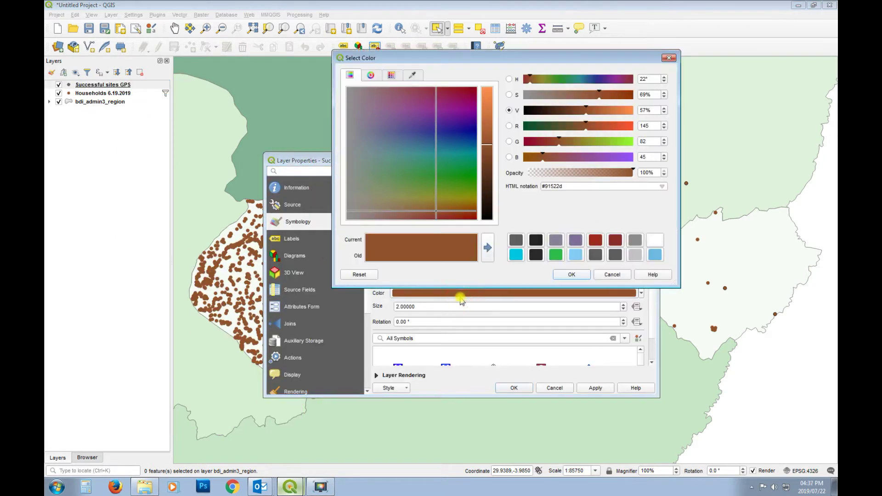
pyautogui.click(627, 126)
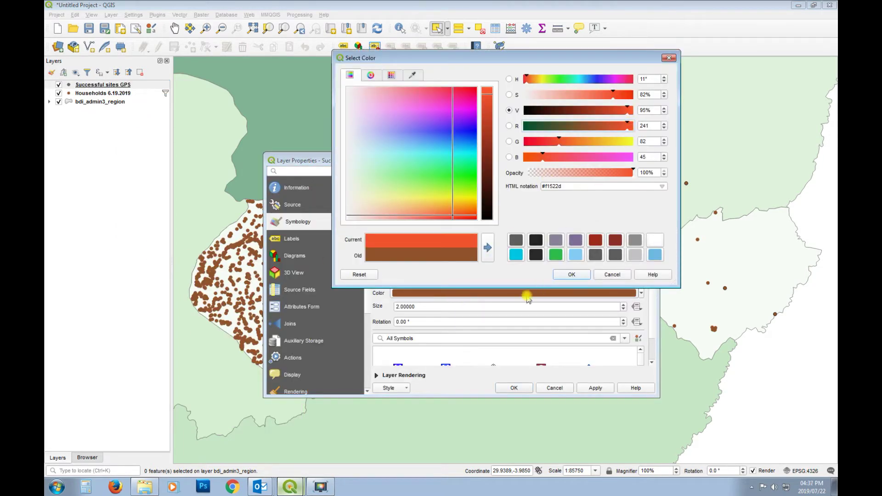
pyautogui.click(517, 254)
pyautogui.click(572, 274)
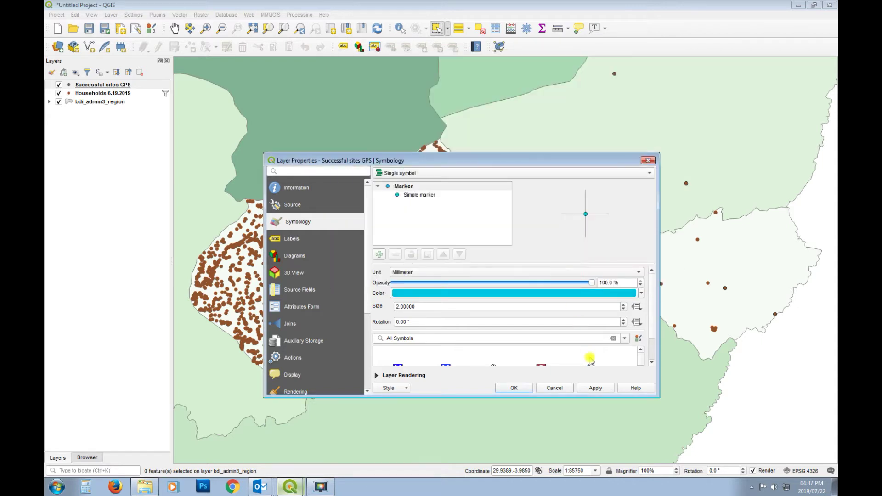
pyautogui.click(509, 387)
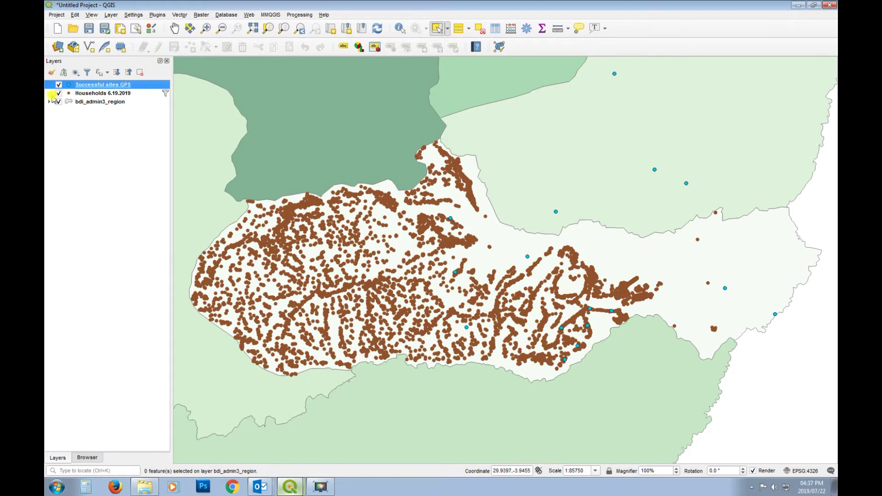
pyautogui.click(58, 93)
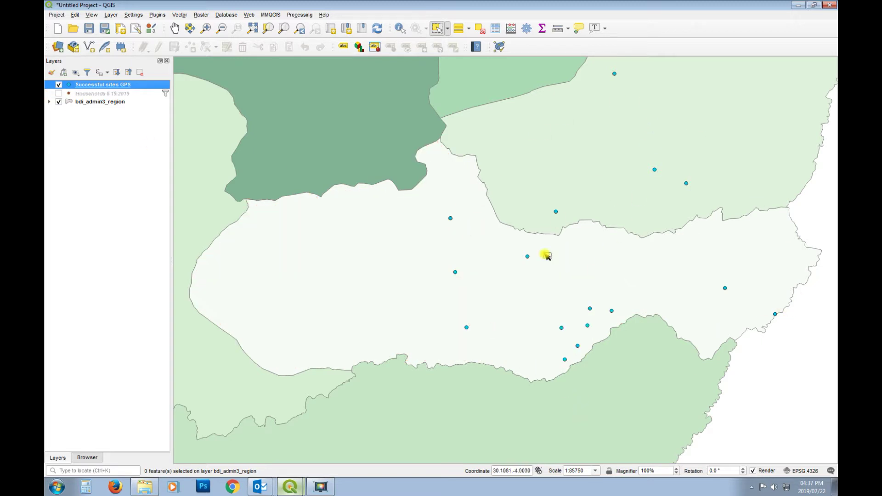
# Examine the Successful sites GPS attribute table, adjusting the column widths to read the site IDs, coordinates, yields and expected depths
pyautogui.rightClick(105, 86)
pyautogui.click(181, 174)
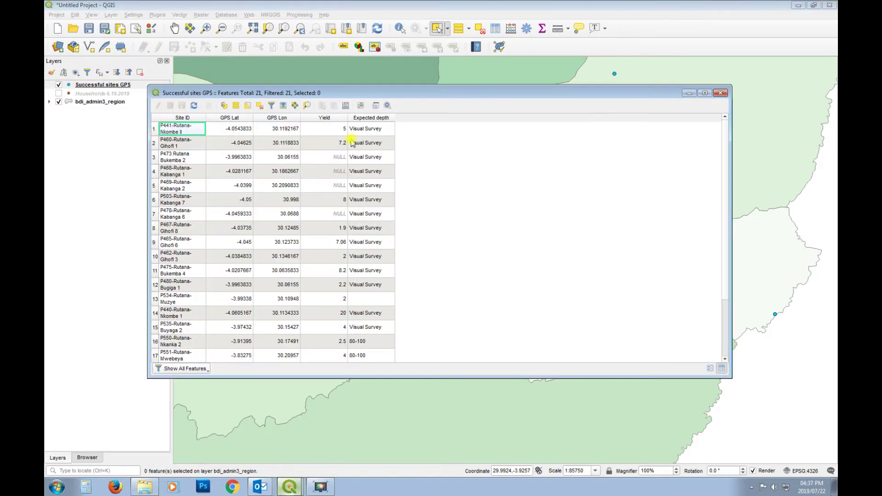
pyautogui.doubleClick(348, 118)
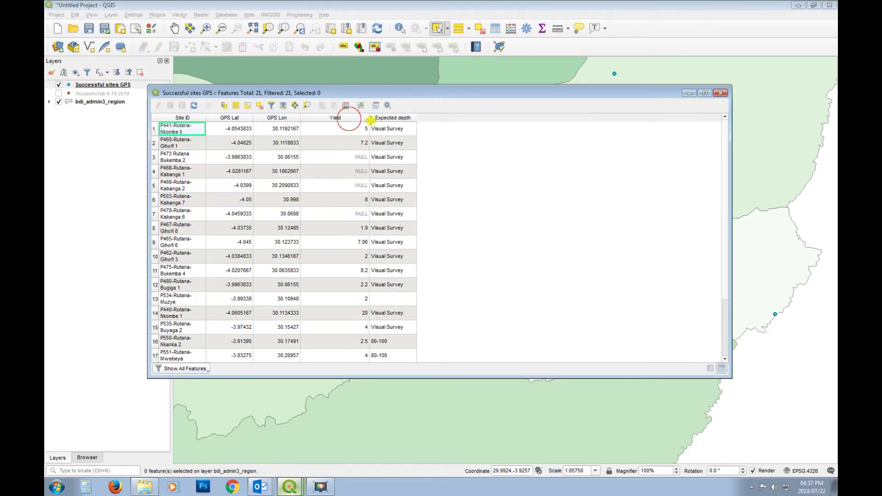
pyautogui.doubleClick(300, 118)
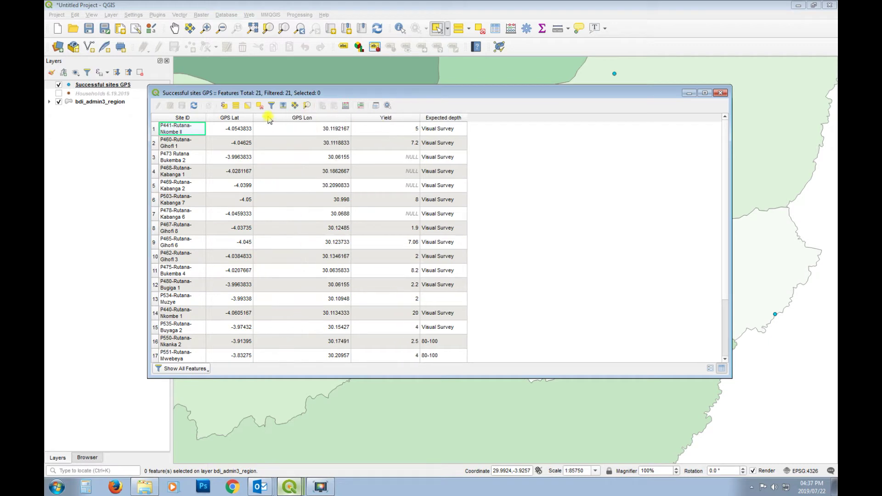
pyautogui.moveTo(252, 118); pyautogui.dragTo(303, 124)
pyautogui.moveTo(205, 121); pyautogui.dragTo(260, 124)
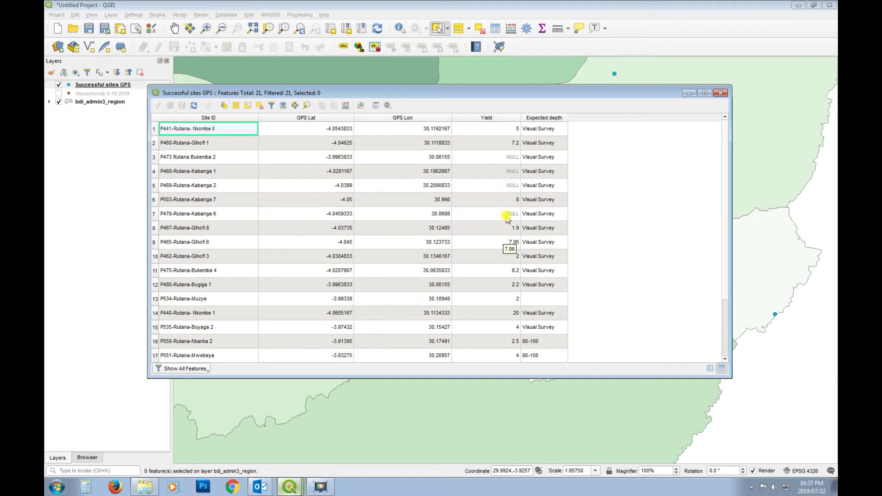
pyautogui.moveTo(519, 117); pyautogui.dragTo(508, 118)
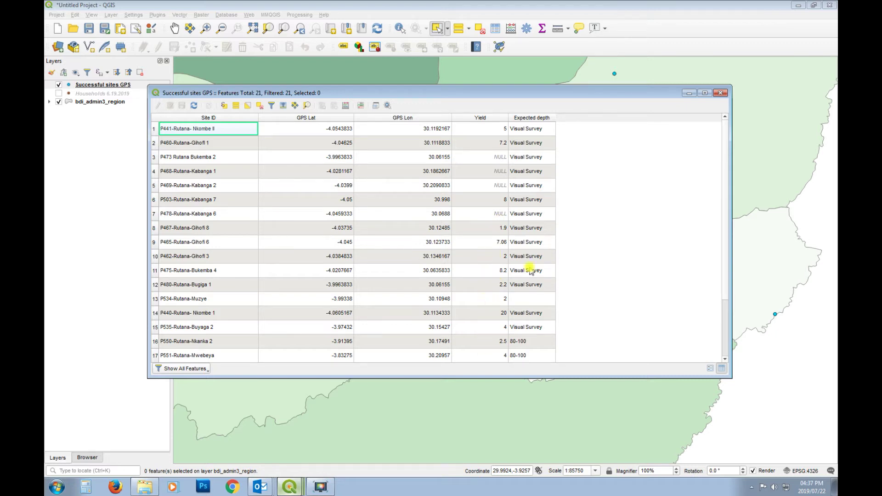
pyautogui.click(721, 94)
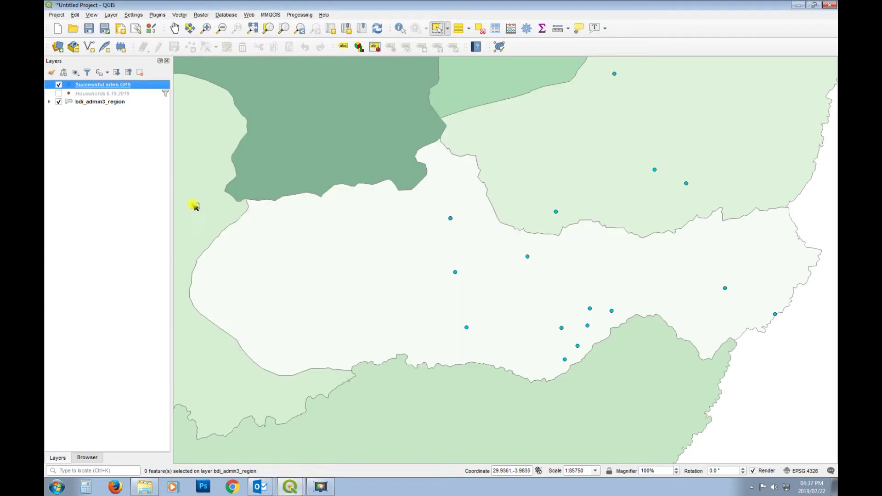
# Duplicate the Successful sites GPS layer
pyautogui.click(467, 328)
pyautogui.rightClick(88, 85)
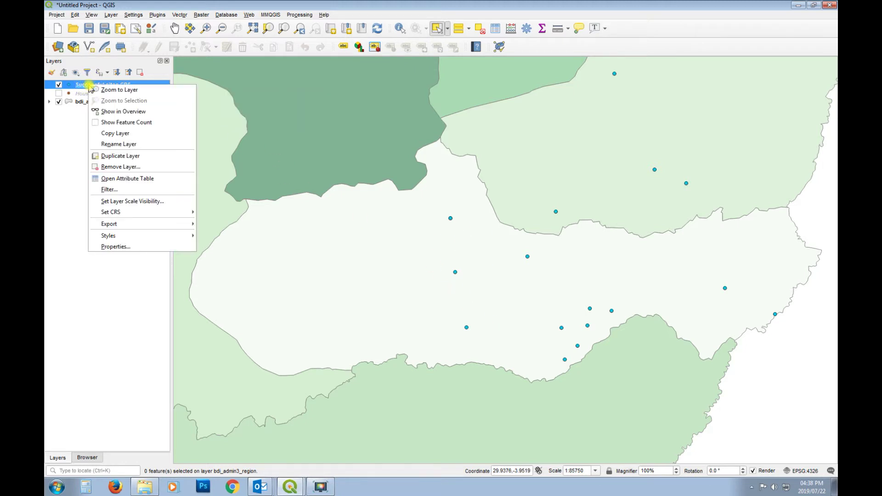
pyautogui.click(140, 156)
pyautogui.click(109, 193)
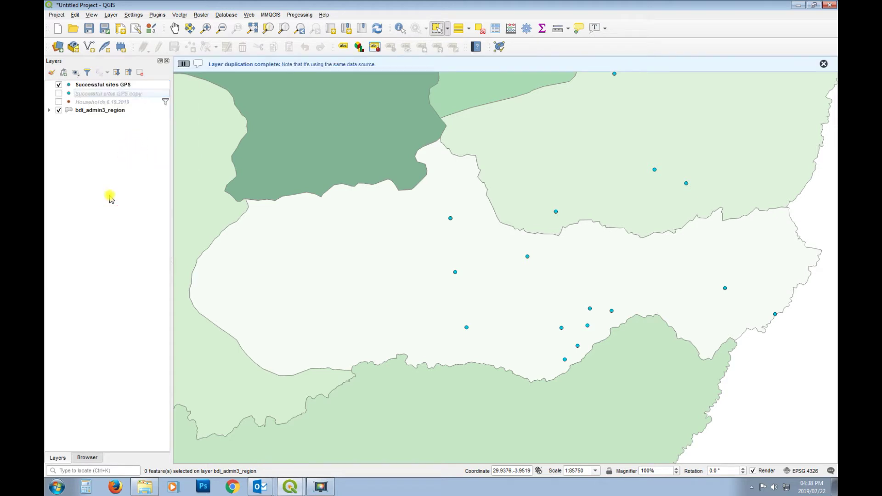
# Rename the duplicated Successful sites GPS layer as Borehole
pyautogui.rightClick(121, 94)
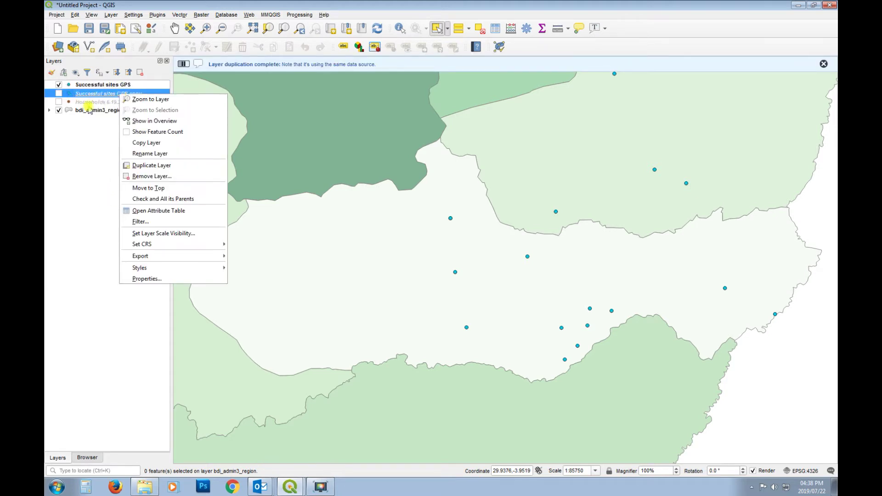
pyautogui.moveTo(216, 268)
pyautogui.click(102, 167)
pyautogui.rightClick(112, 94)
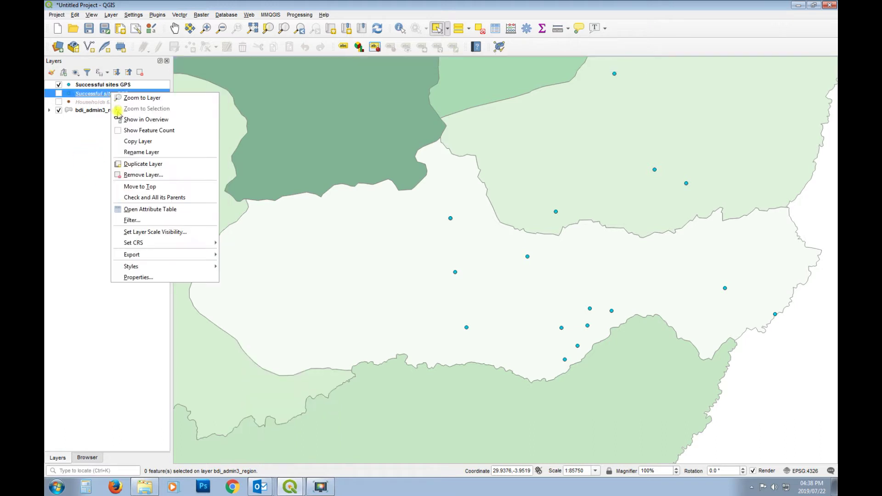
pyautogui.click(159, 153)
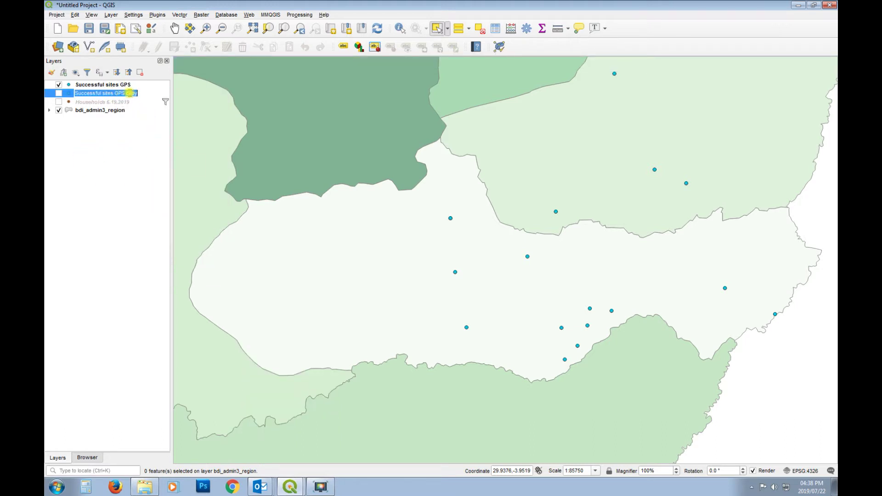
pyautogui.click(230, 149)
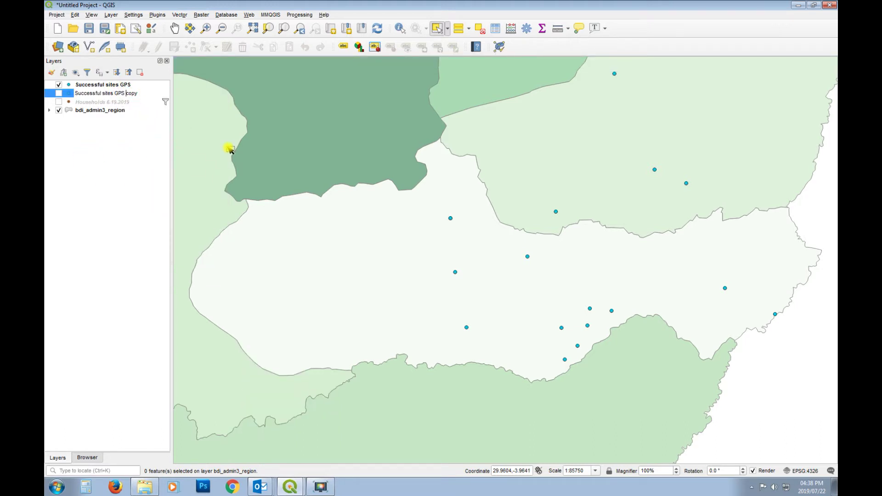
pyautogui.click(75, 93)
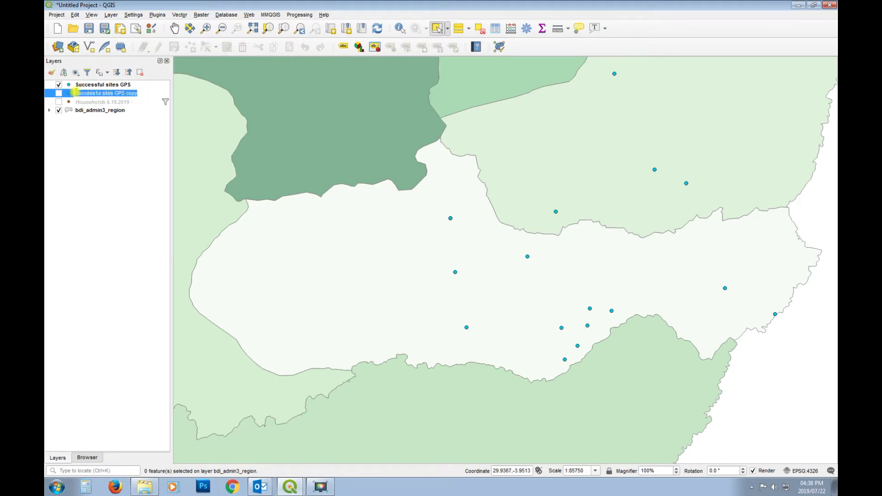
pyautogui.write('So')
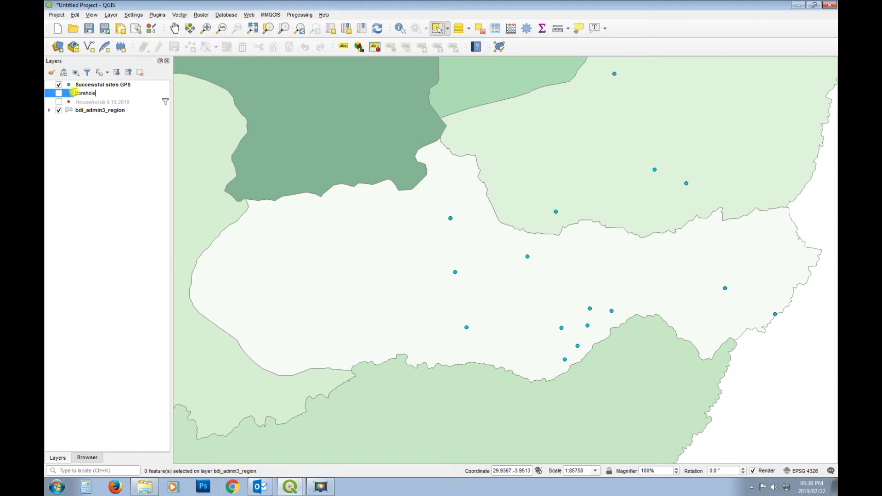
pyautogui.click(89, 165)
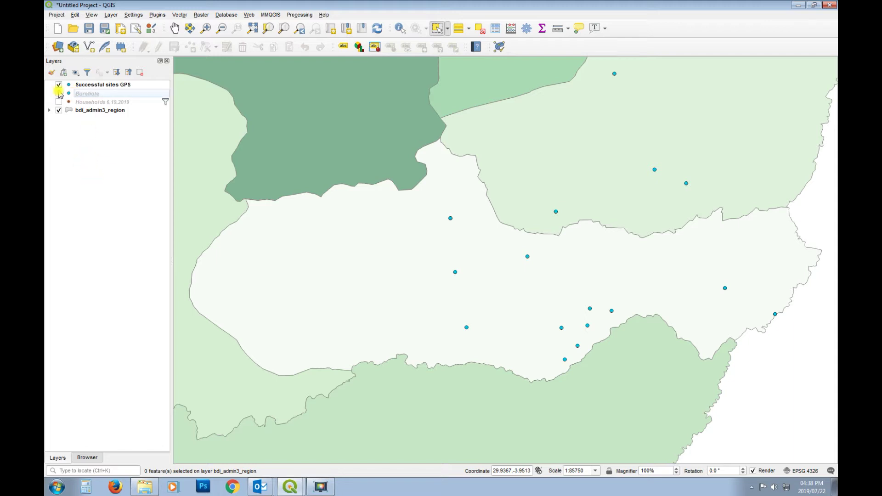
# Make the Borehole layer visible and set its simple marker size to 3 mm
pyautogui.click(60, 87)
pyautogui.click(57, 93)
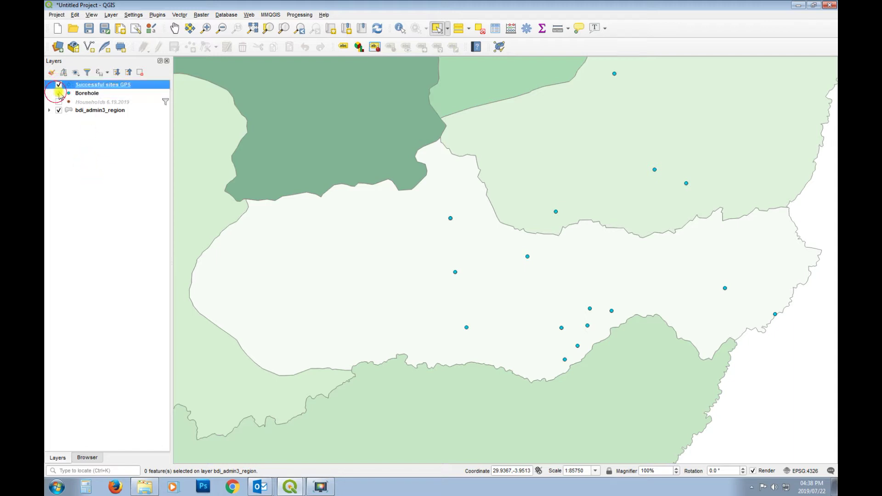
pyautogui.rightClick(81, 93)
pyautogui.click(141, 266)
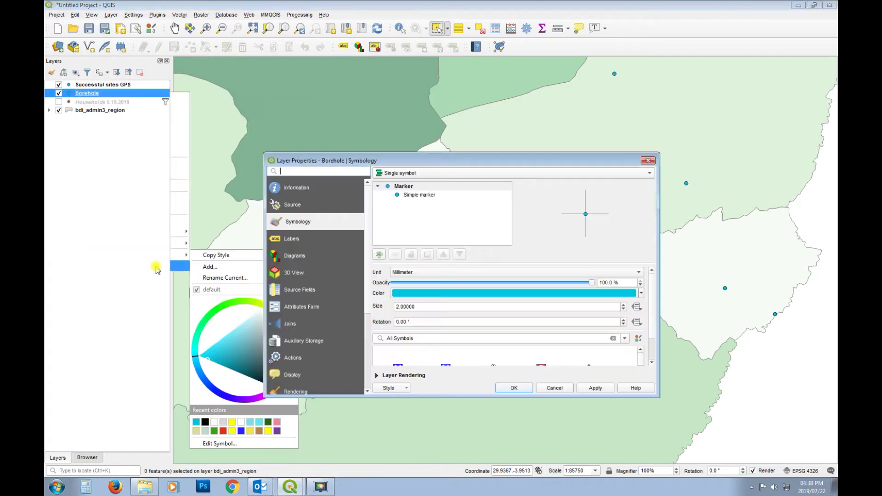
pyautogui.click(409, 195)
pyautogui.doubleClick(432, 290)
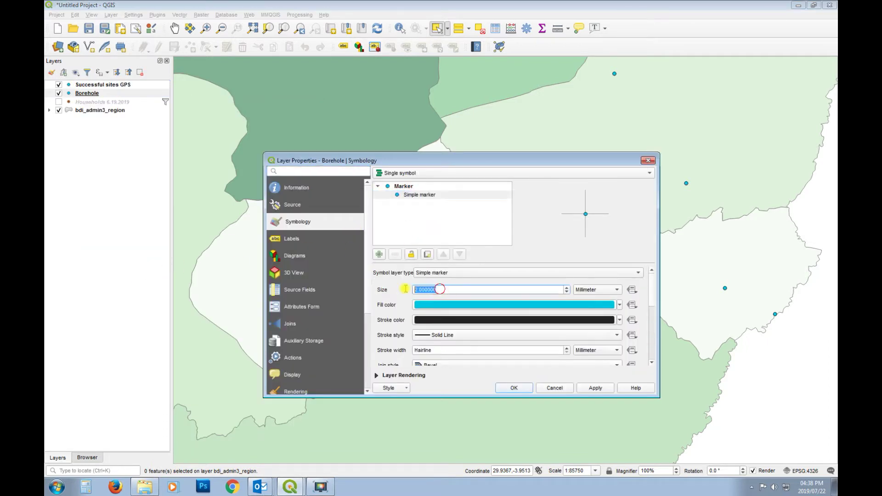
pyautogui.write('3')
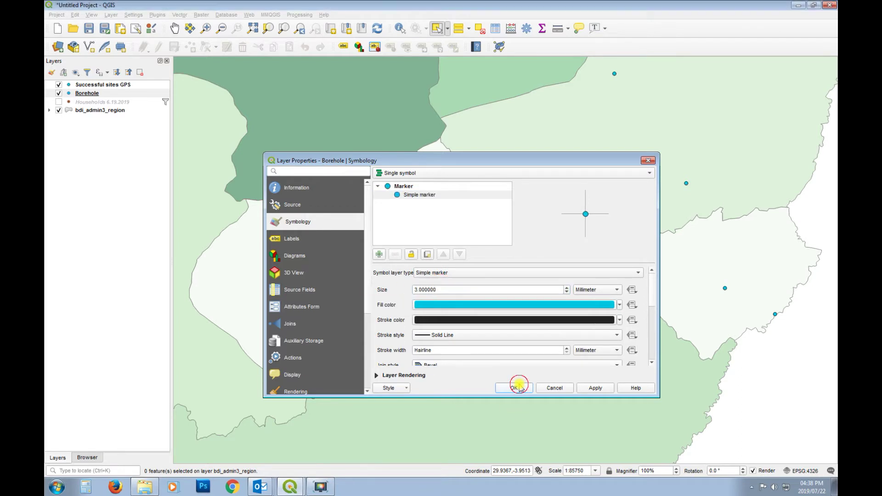
pyautogui.click(515, 387)
# Switch the Successful sites GPS layer's symbology to Graduated, based on the Yield column
pyautogui.click(88, 85)
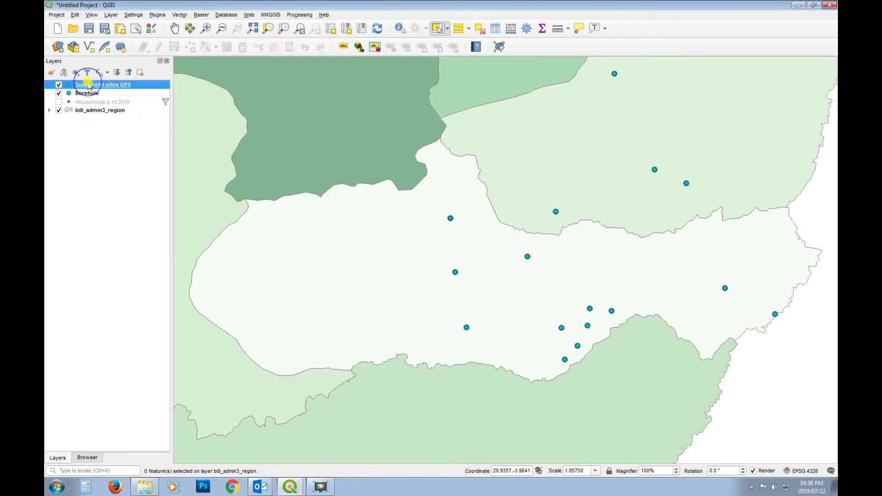
pyautogui.rightClick(88, 85)
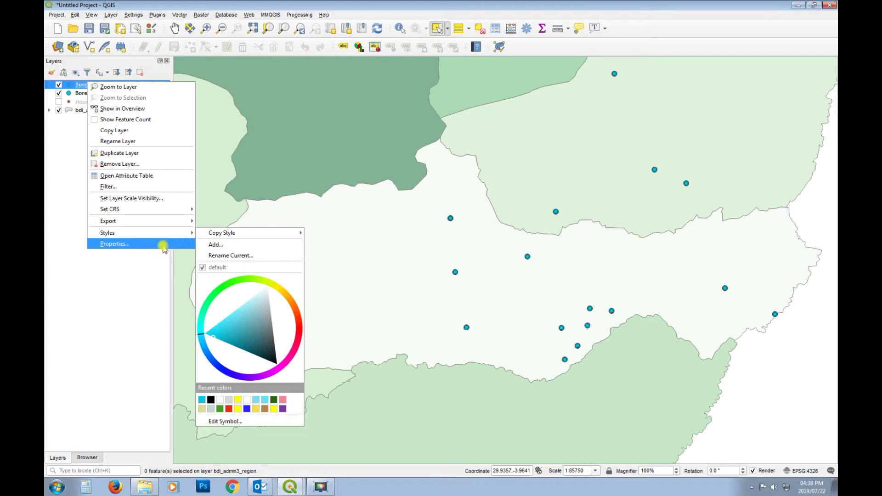
pyautogui.click(163, 245)
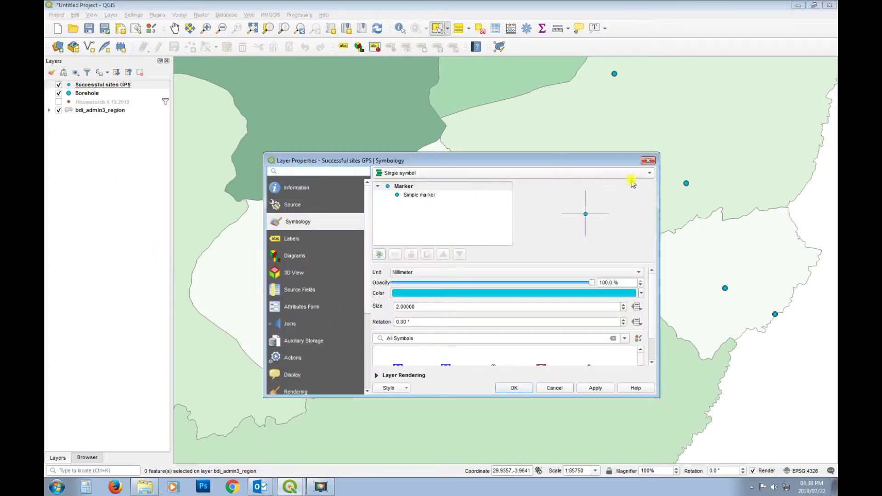
pyautogui.click(643, 174)
pyautogui.click(428, 196)
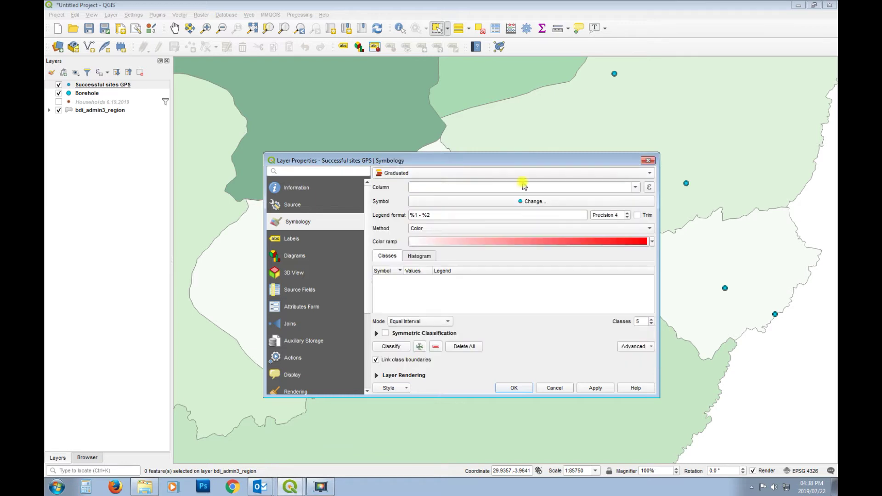
pyautogui.click(636, 187)
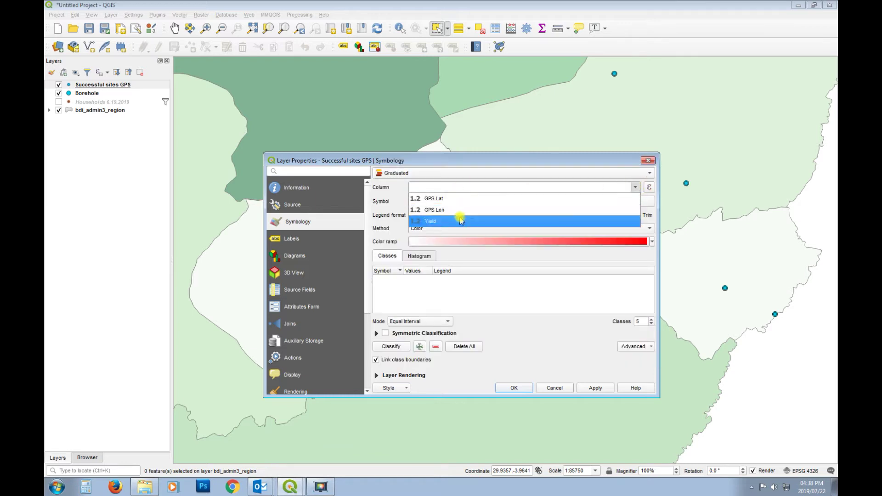
pyautogui.click(433, 222)
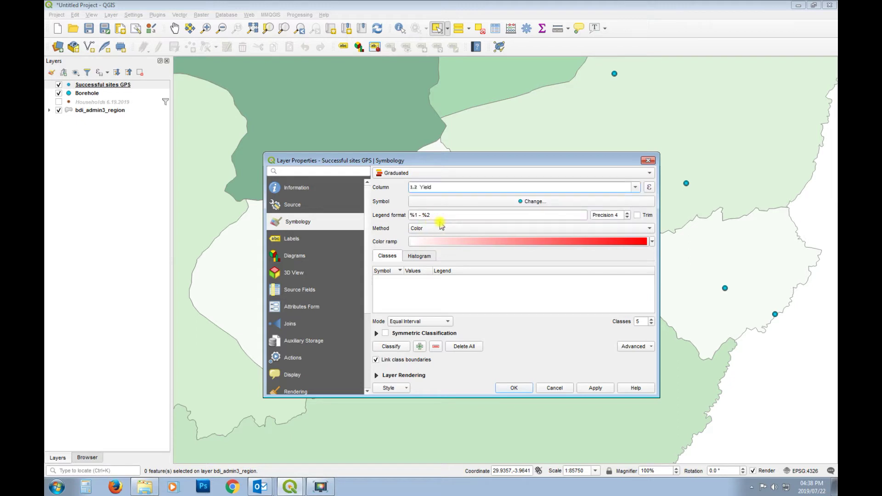
# Classify the yield values with the Pretty Breaks mode into 4 classes
pyautogui.click(448, 322)
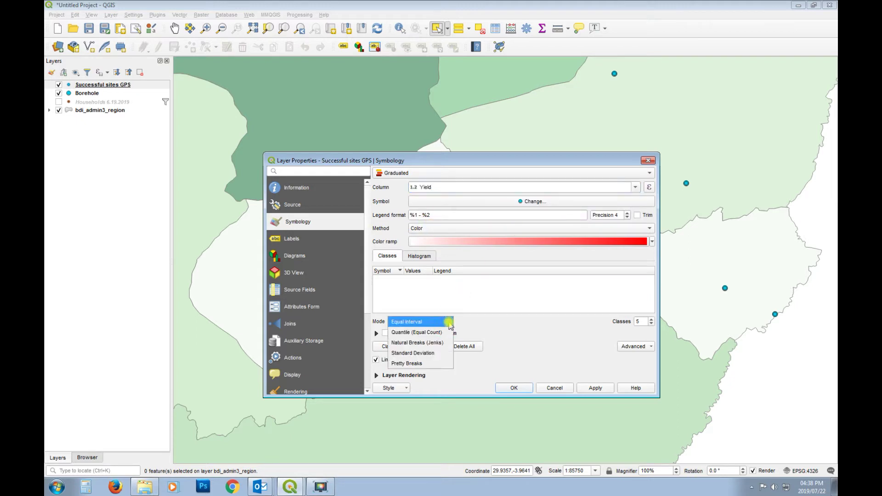
pyautogui.click(435, 363)
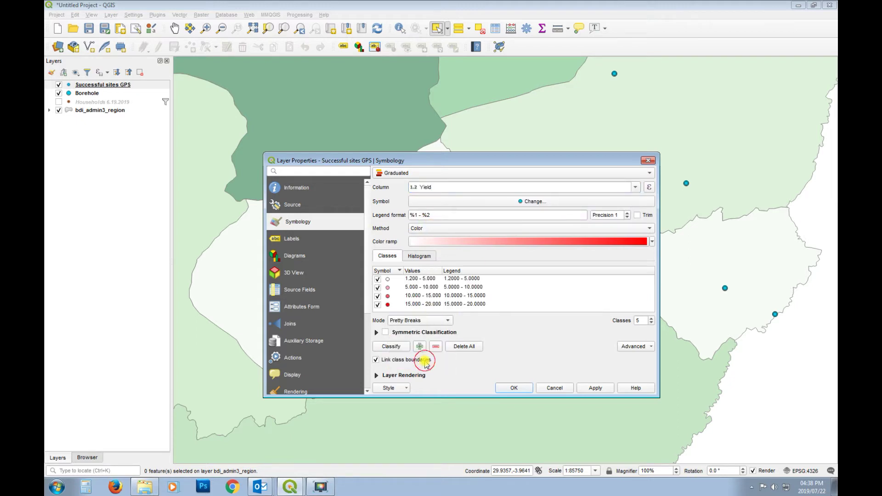
pyautogui.click(440, 322)
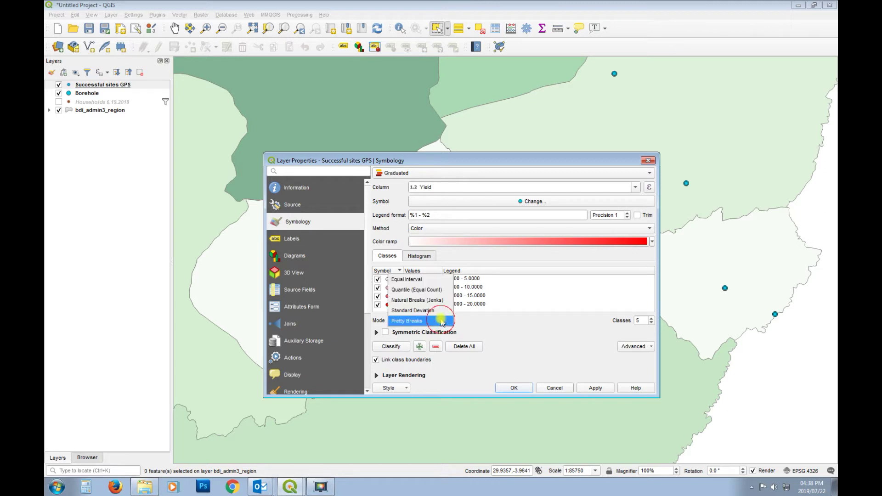
pyautogui.click(430, 322)
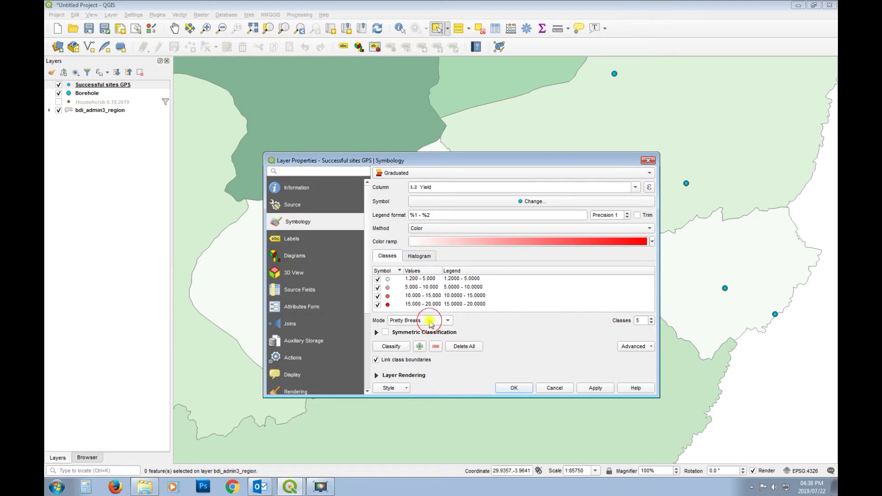
pyautogui.click(652, 324)
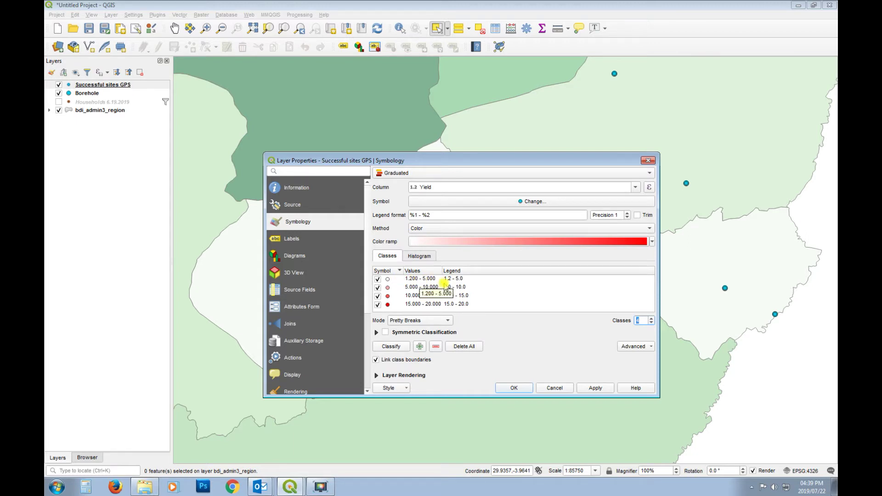
# Try an upper bound of 6 for the lowest yield class and restore it to 5
pyautogui.doubleClick(406, 280)
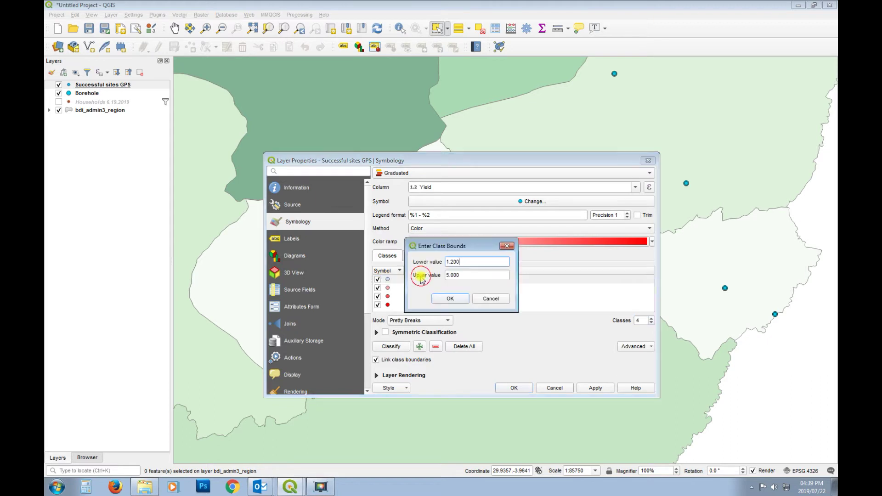
pyautogui.doubleClick(469, 275)
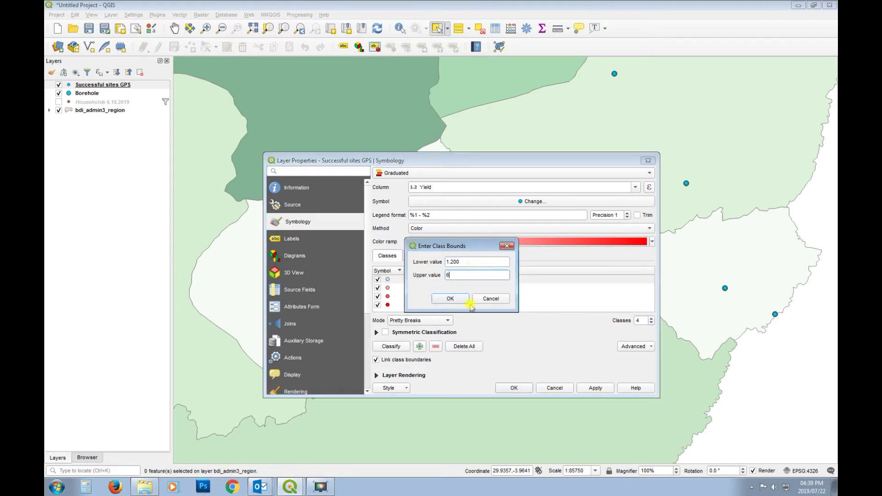
pyautogui.click(464, 300)
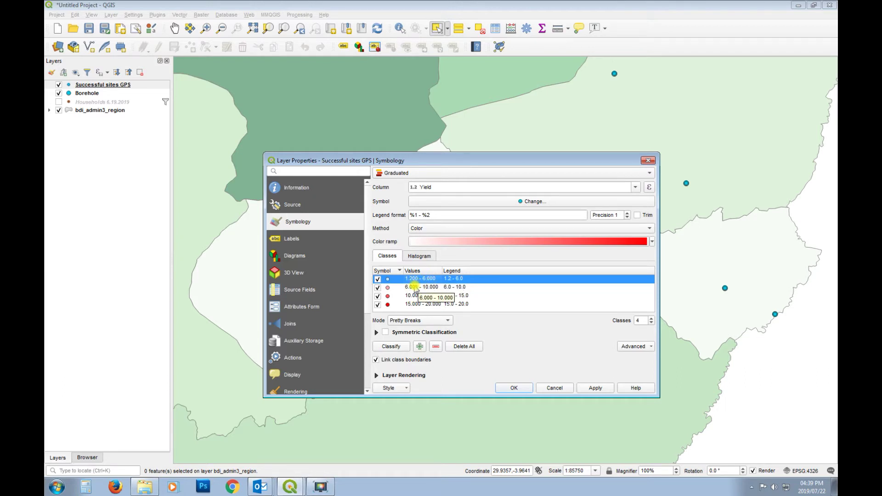
pyautogui.click(424, 279)
pyautogui.doubleClick(424, 279)
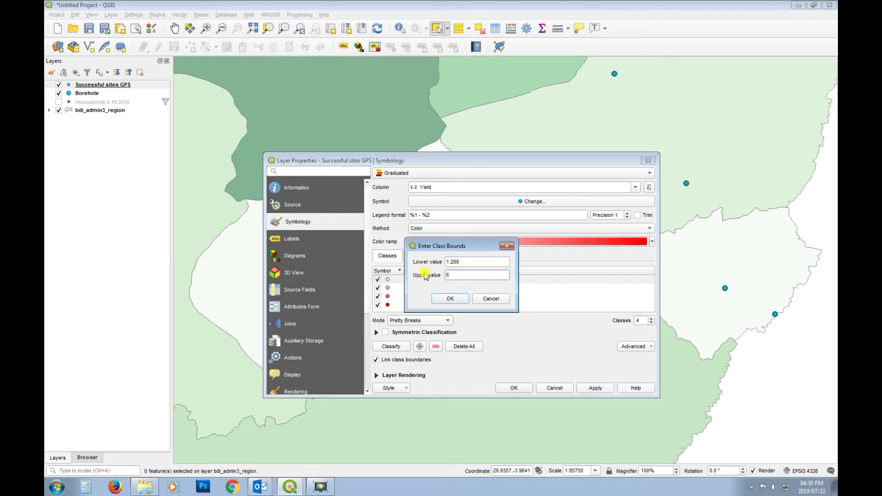
pyautogui.click(446, 299)
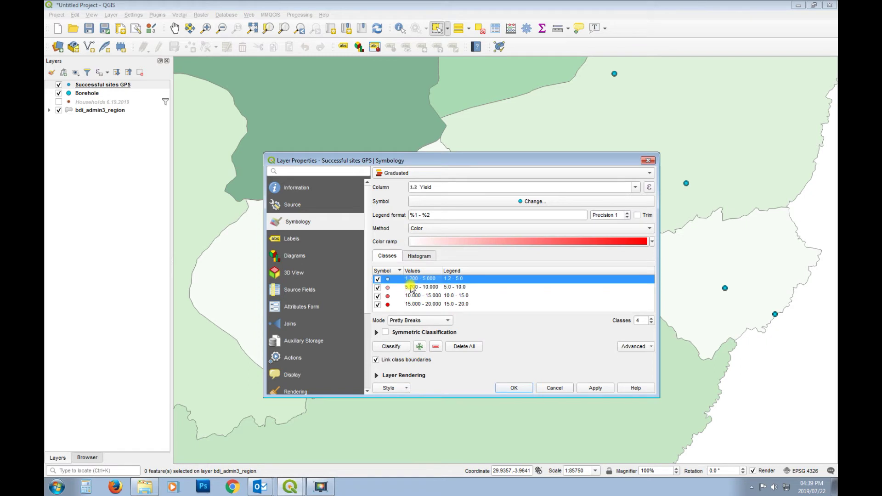
# Try a symbol size of 3 mm for the graduated markers and reclassify the yield values
pyautogui.click(518, 204)
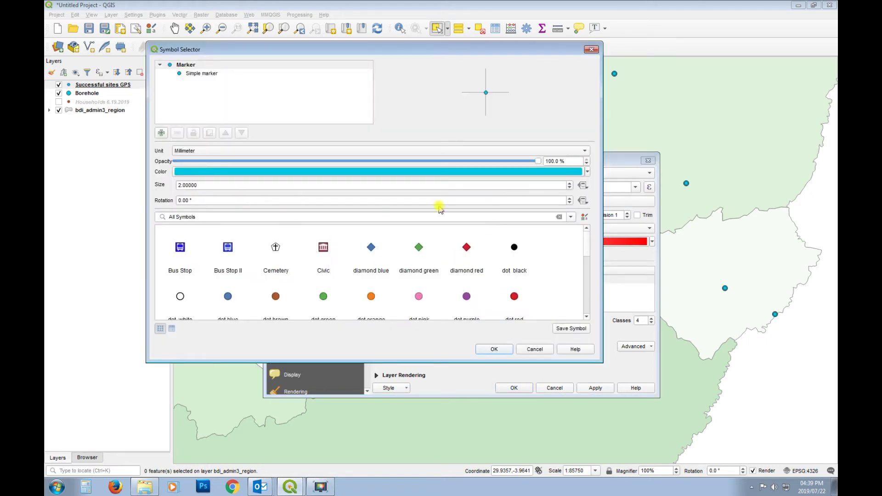
pyautogui.click(569, 183)
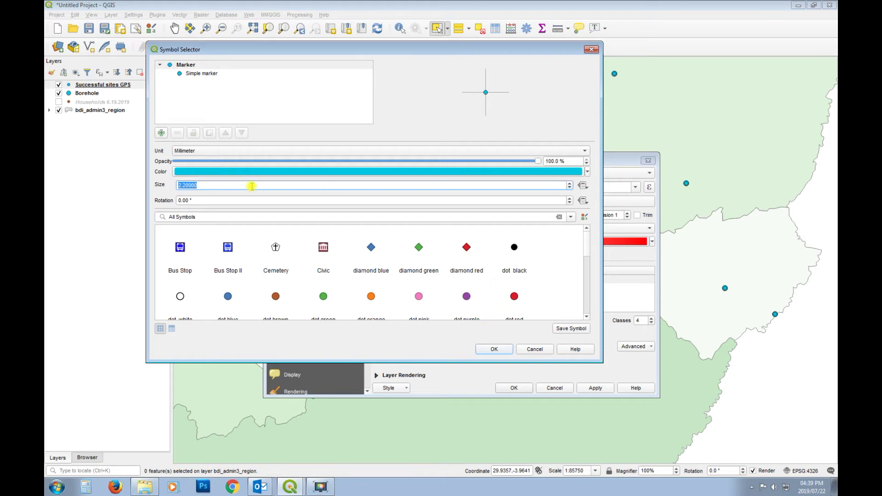
pyautogui.write('3')
pyautogui.click(501, 350)
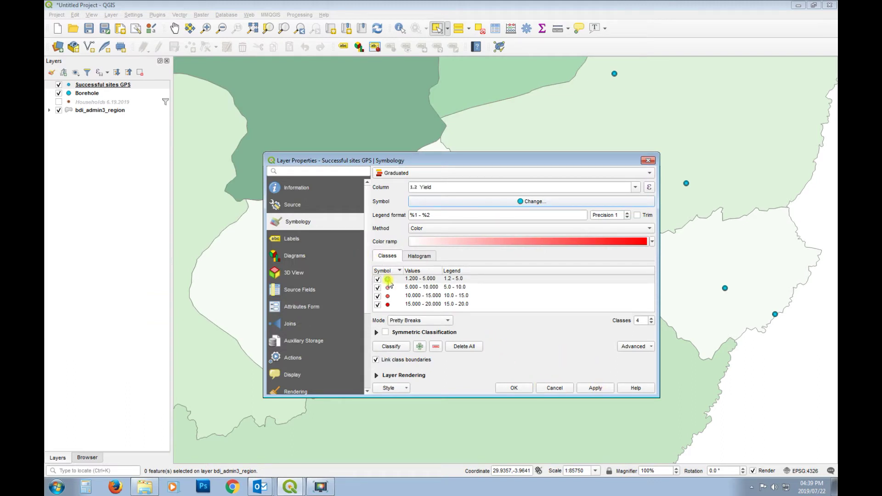
pyautogui.click(397, 347)
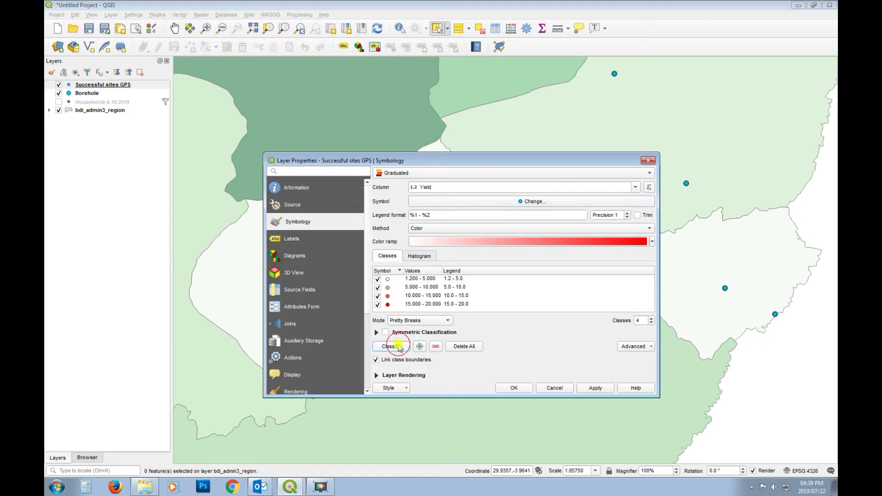
# Set the graduated marker symbol size to 3 mm and apply the yield style to the Successful sites GPS layer
pyautogui.click(554, 201)
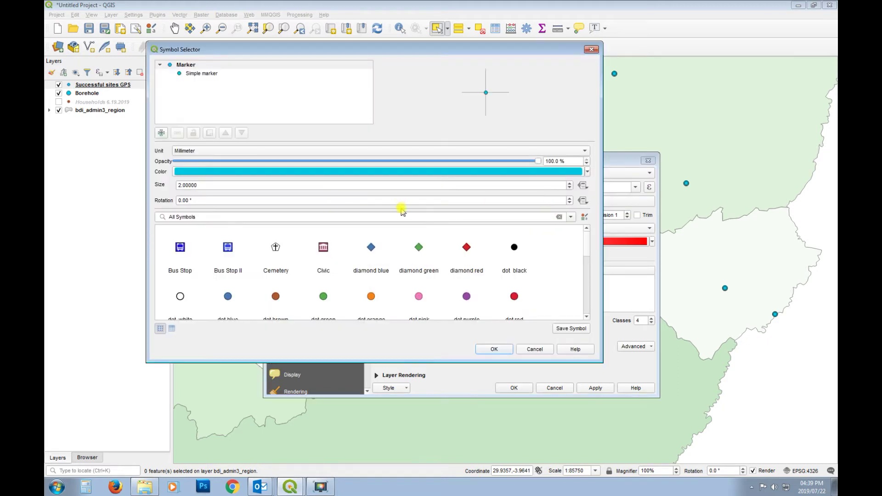
pyautogui.doubleClick(218, 184)
pyautogui.write('3')
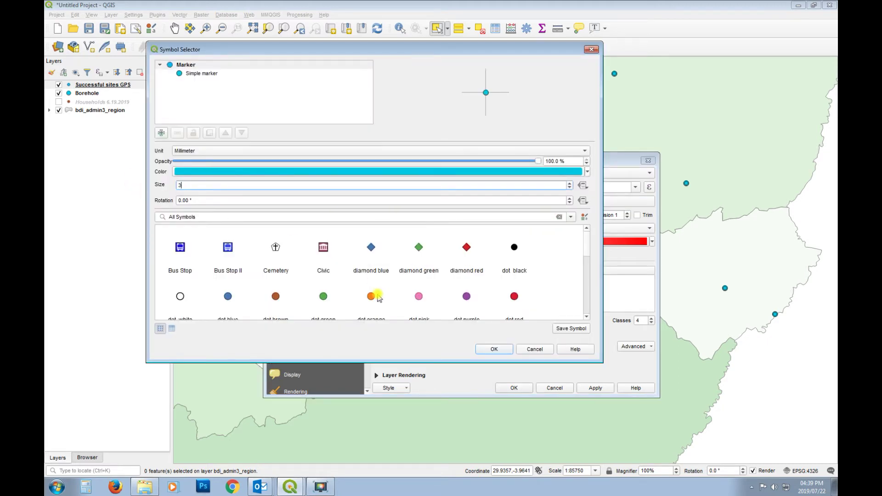
pyautogui.click(494, 349)
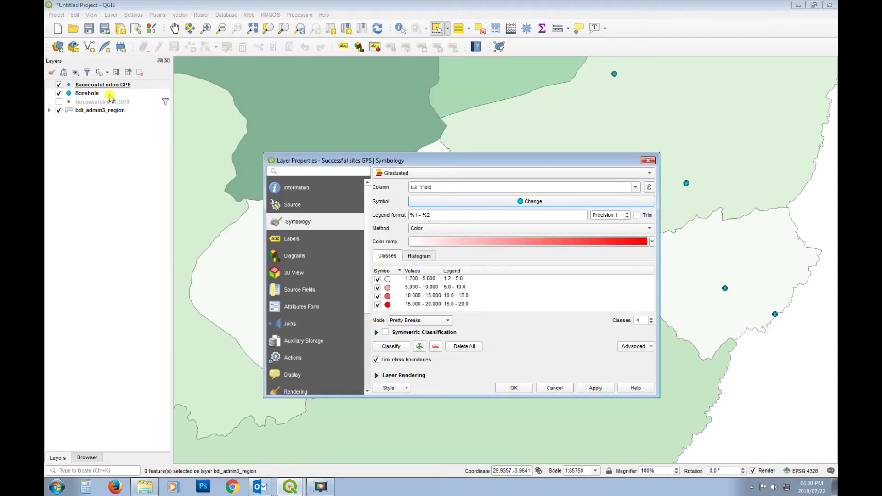
pyautogui.click(595, 389)
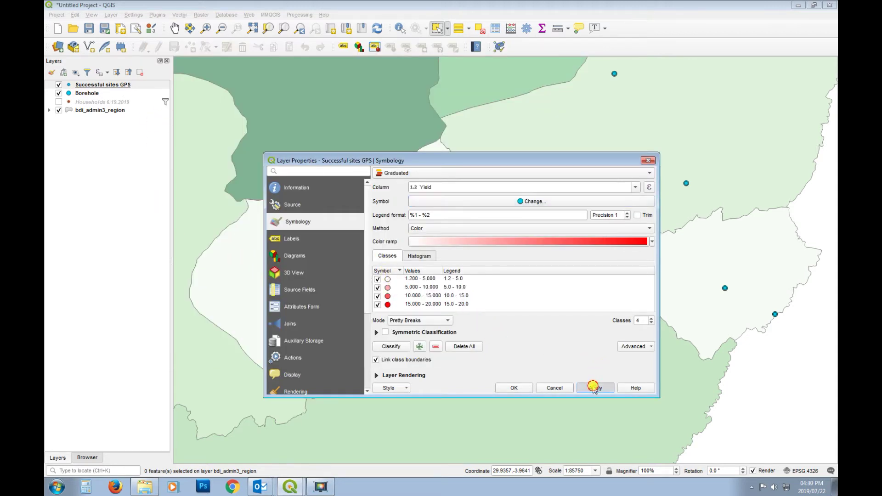
pyautogui.click(510, 388)
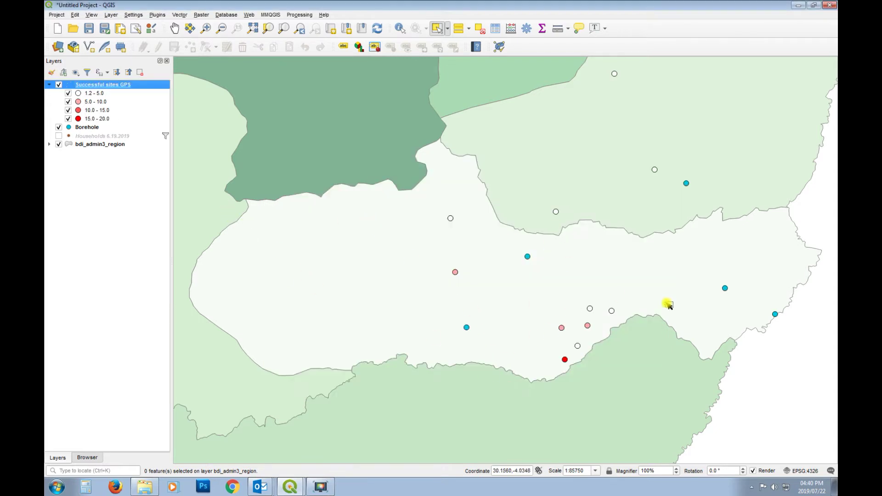
# Identify the southwestern cyan Borehole point to read its yield, and compare the map with the Borehole layer hidden and shown
pyautogui.click(400, 29)
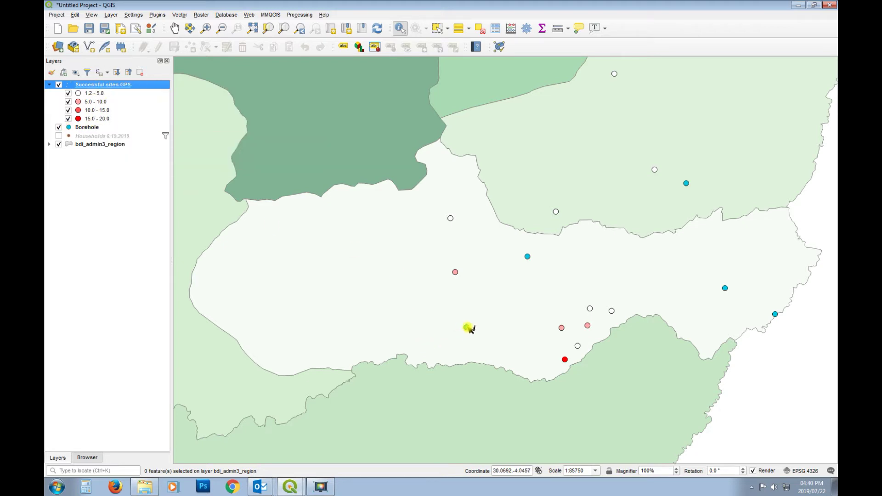
pyautogui.click(102, 127)
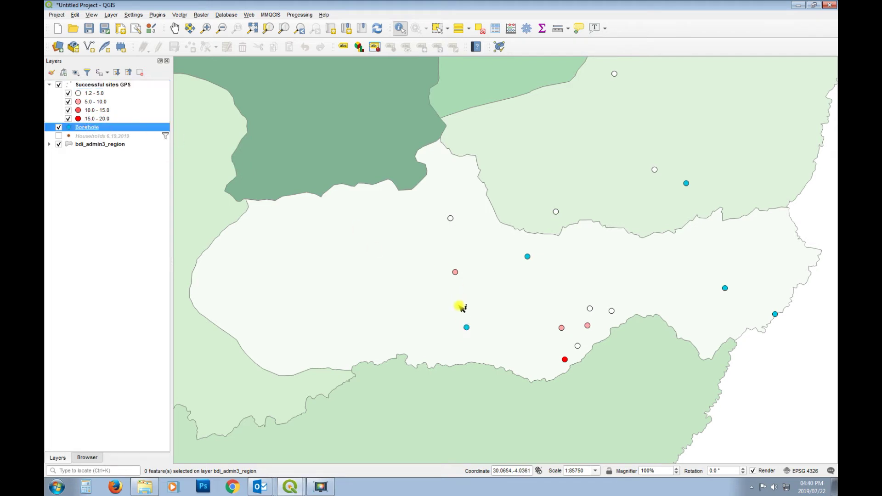
pyautogui.click(468, 329)
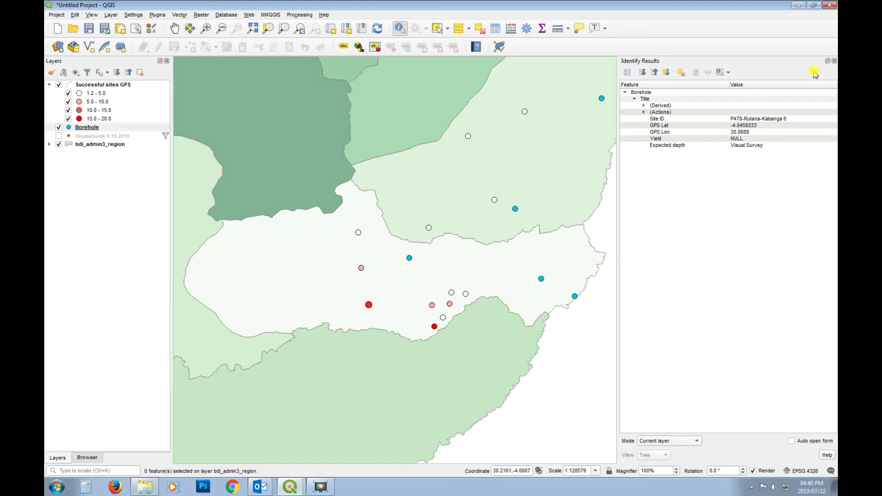
pyautogui.click(834, 61)
pyautogui.click(391, 197)
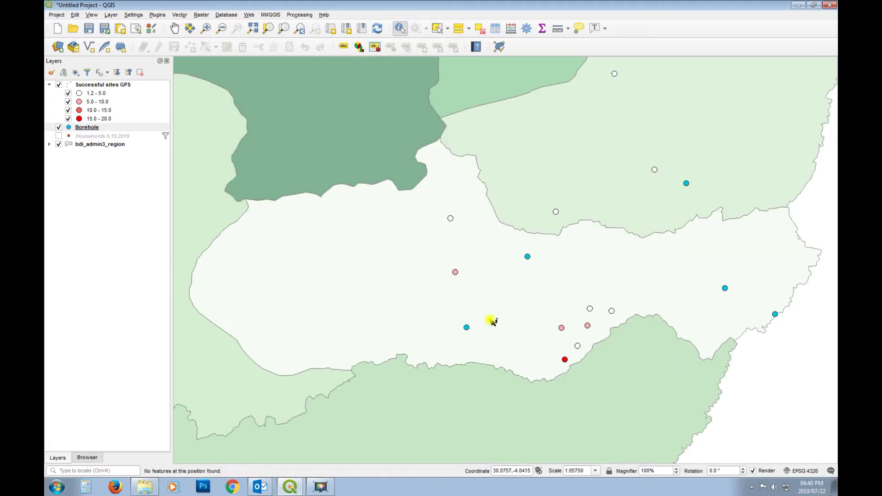
pyautogui.click(58, 127)
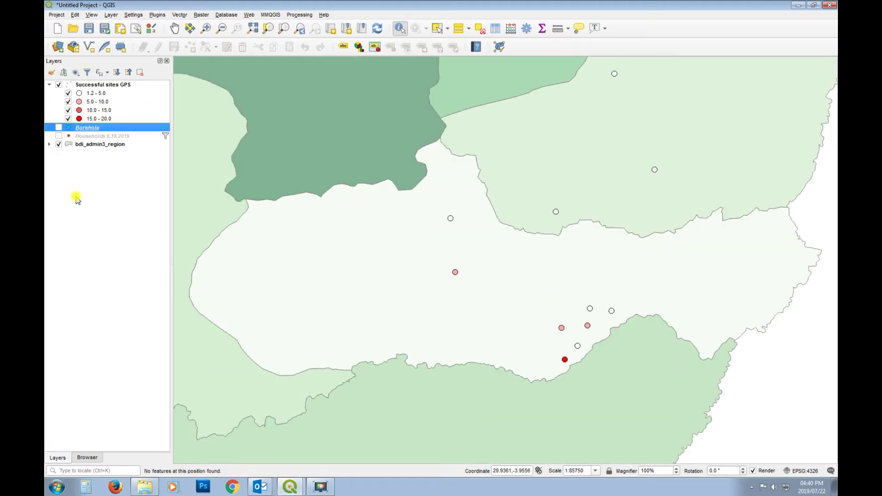
pyautogui.click(59, 127)
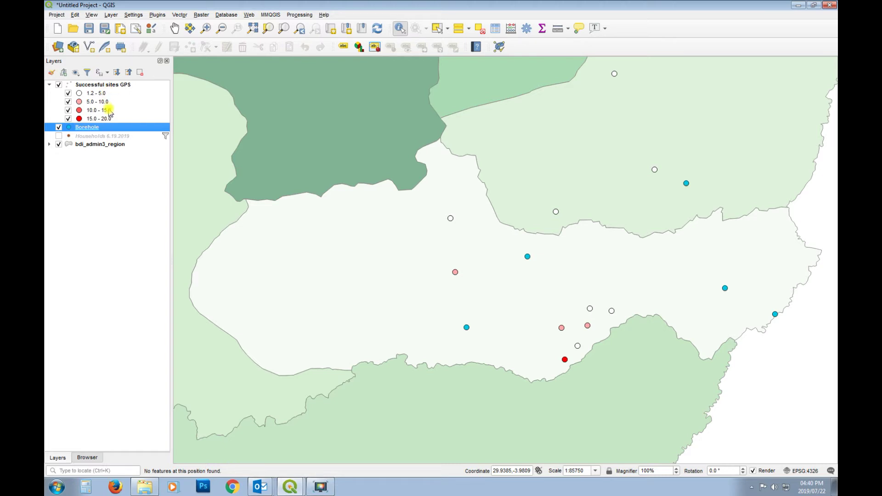
# Identify the red highest-yield borehole and several lower-yield sites in the northern and western areas to read their attributes, and close the results
pyautogui.click(566, 361)
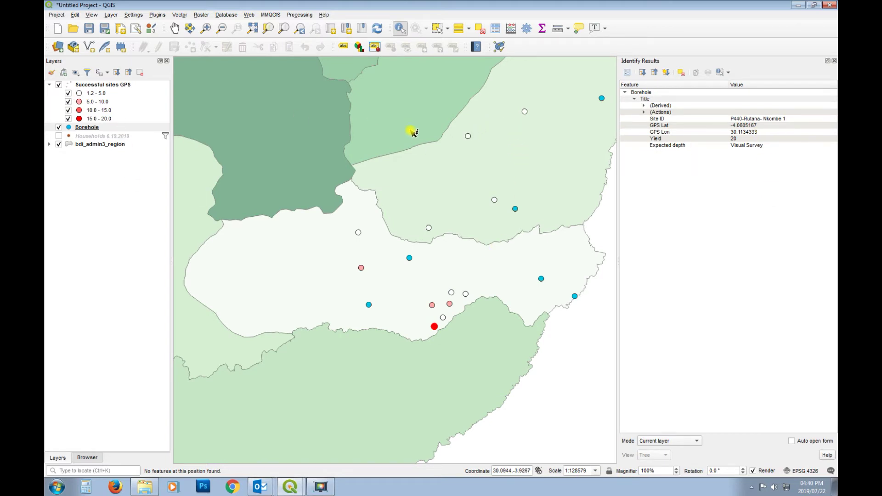
pyautogui.click(468, 136)
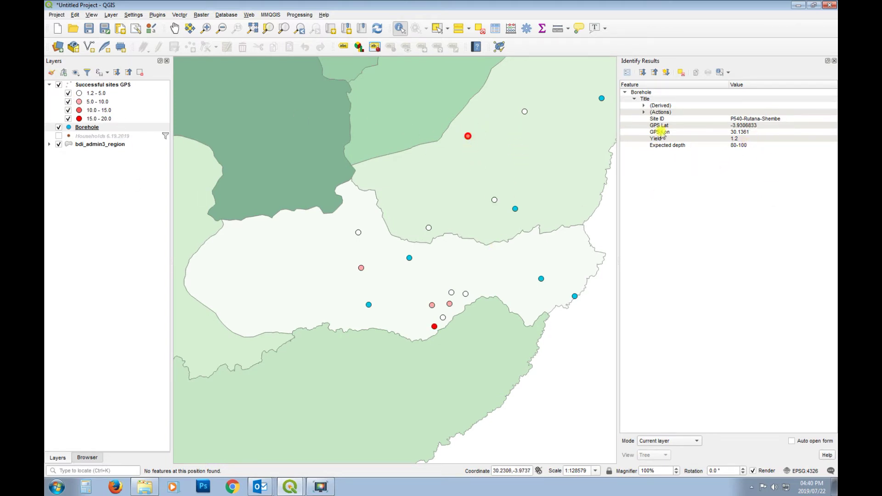
pyautogui.click(526, 113)
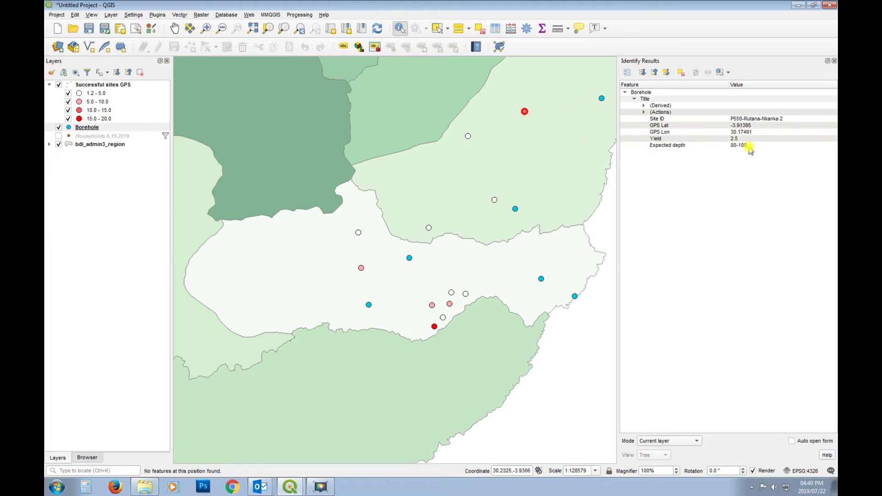
pyautogui.click(495, 201)
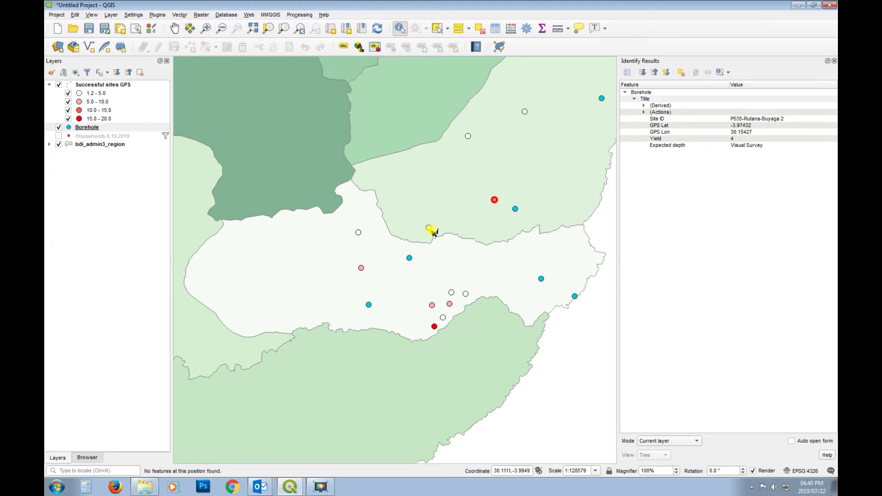
pyautogui.click(359, 232)
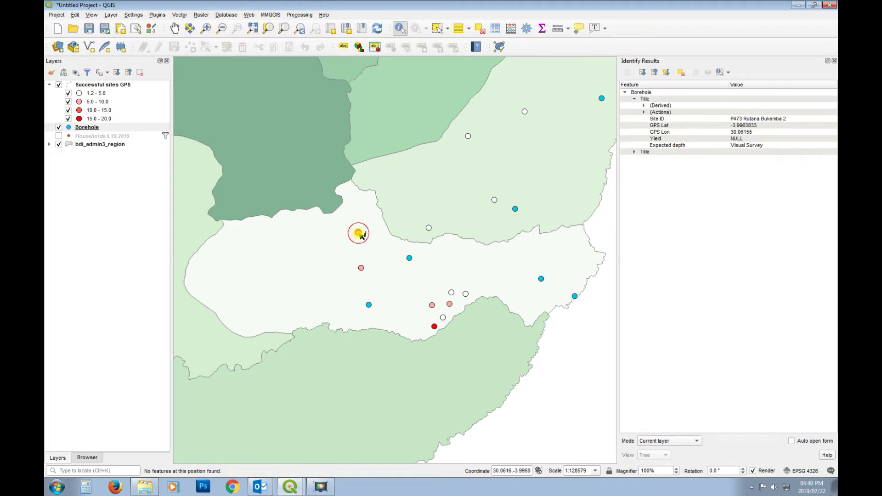
pyautogui.click(396, 202)
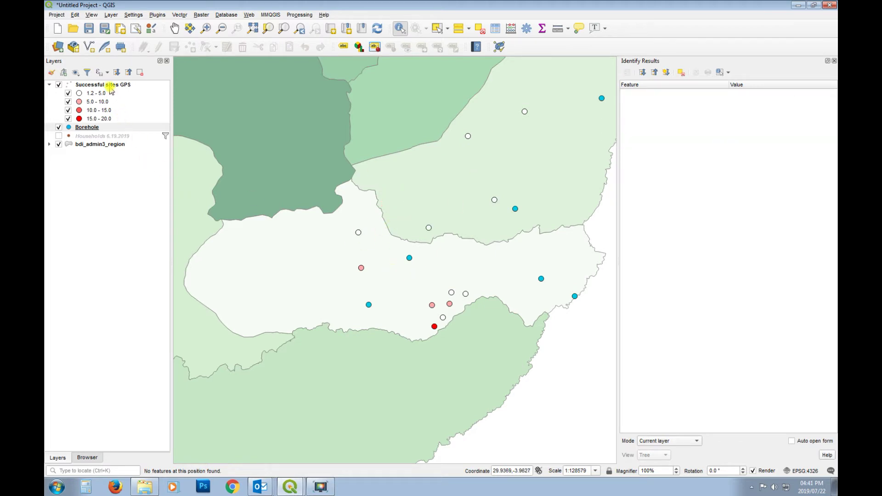
pyautogui.click(834, 62)
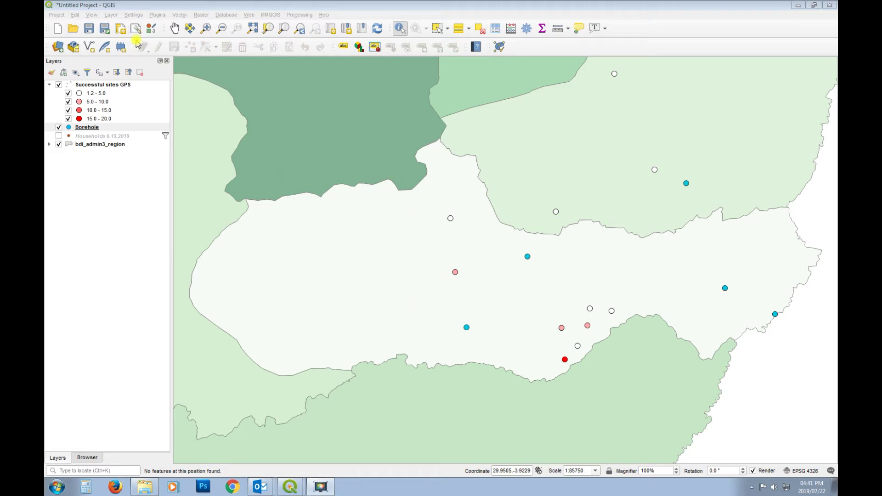
# Create a print layout titled A4 and add a map of the sites covering the whole page
pyautogui.click(120, 28)
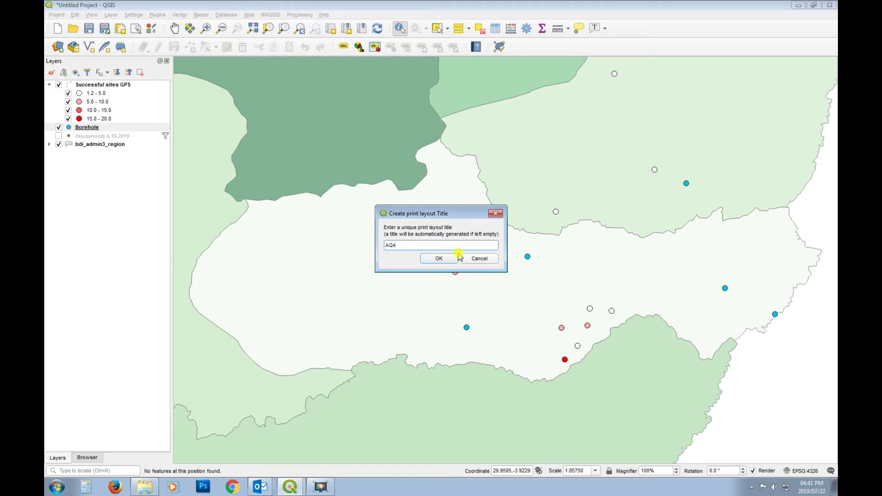
pyautogui.doubleClick(410, 245)
pyautogui.click(446, 259)
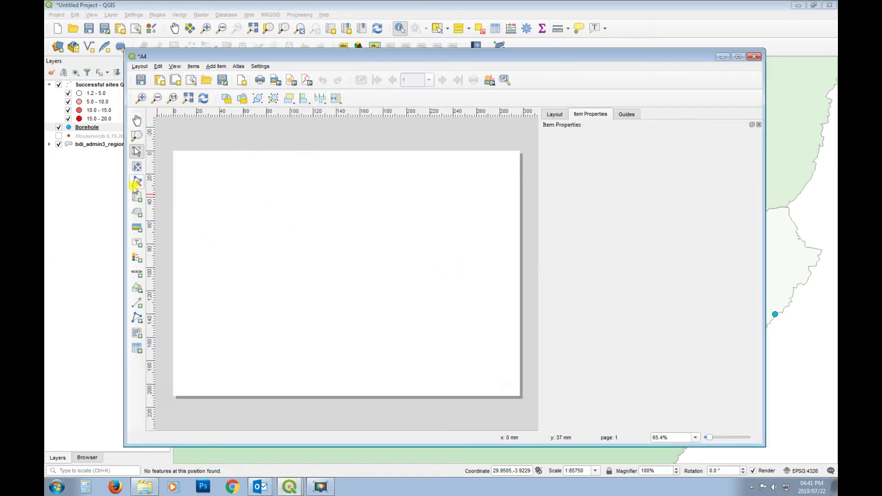
pyautogui.click(739, 56)
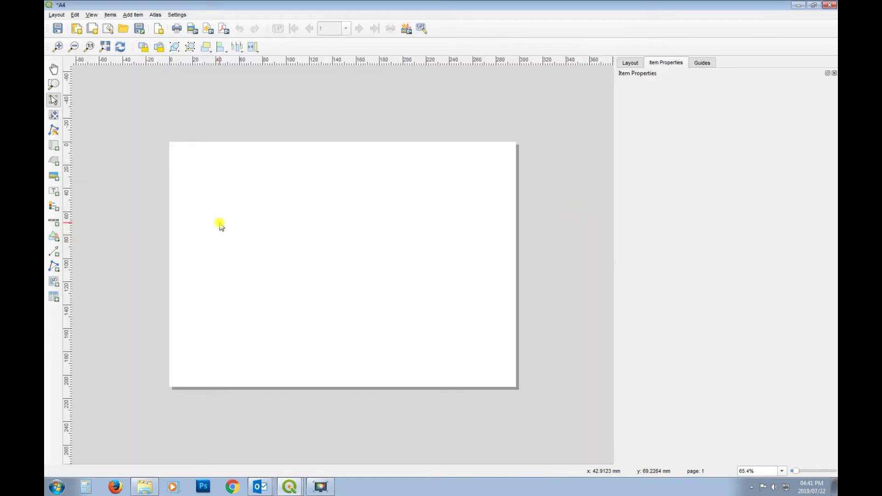
pyautogui.click(104, 47)
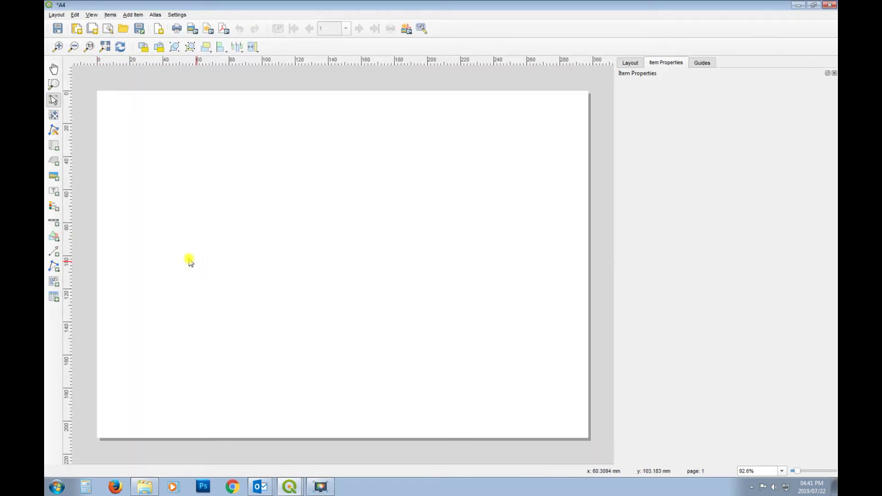
pyautogui.click(54, 145)
pyautogui.moveTo(98, 90); pyautogui.dragTo(585, 437)
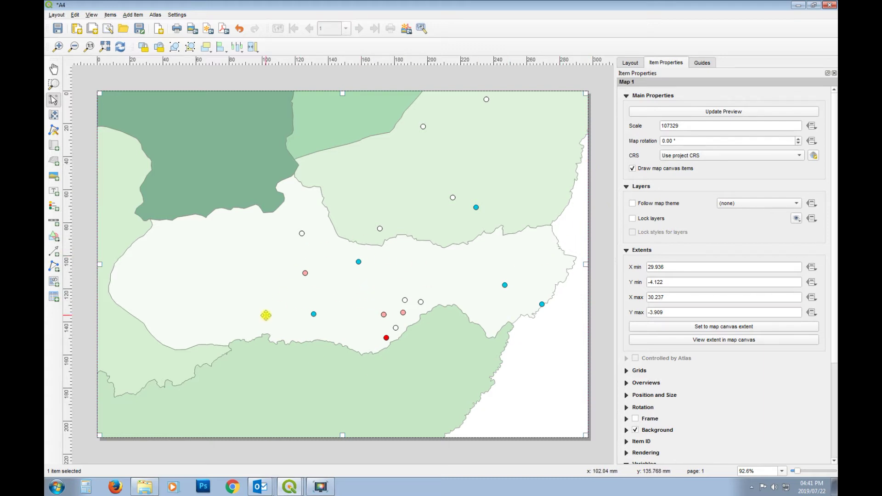
# Add an attribute table over the map's northwestern corner and use Successful sites GPS as its layer
pyautogui.click(54, 297)
pyautogui.moveTo(108, 99); pyautogui.dragTo(271, 220)
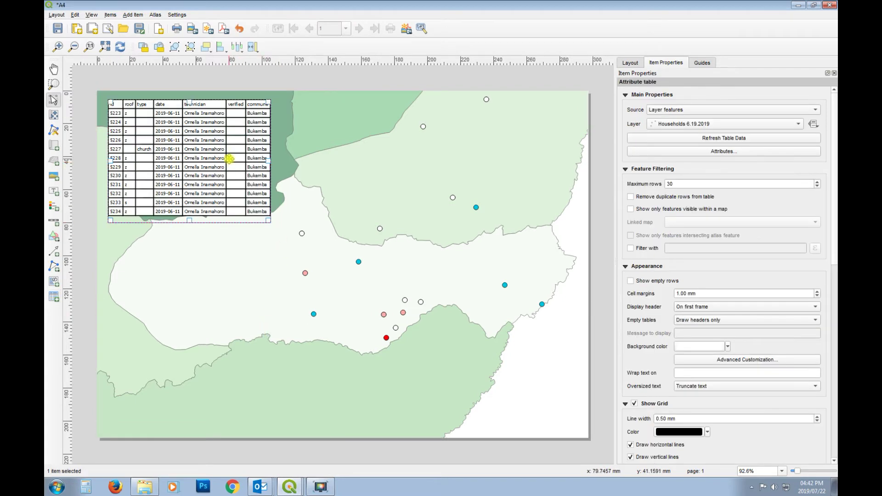
pyautogui.moveTo(272, 160); pyautogui.dragTo(292, 160)
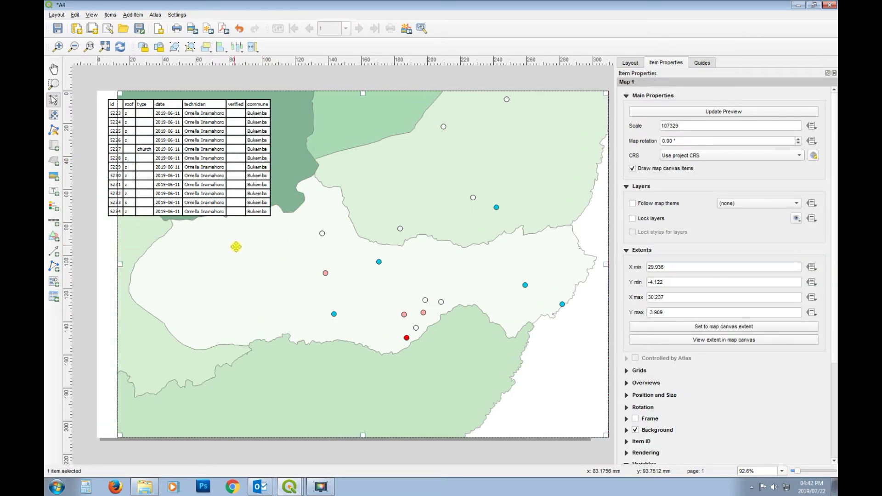
pyautogui.hotkey('ctrl', 'z')
pyautogui.click(167, 144)
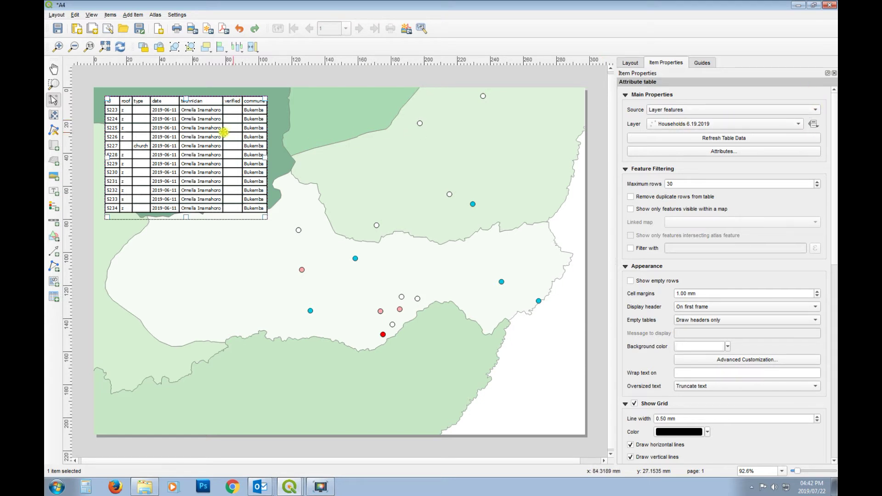
pyautogui.click(797, 125)
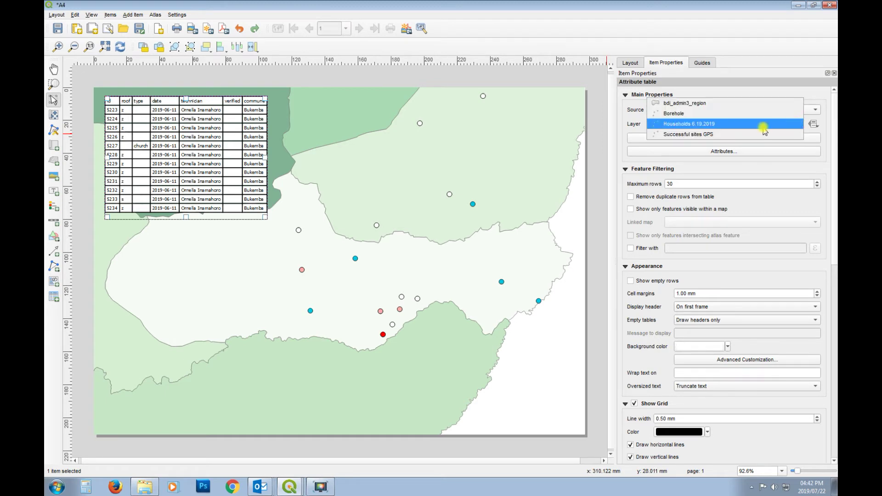
pyautogui.click(712, 134)
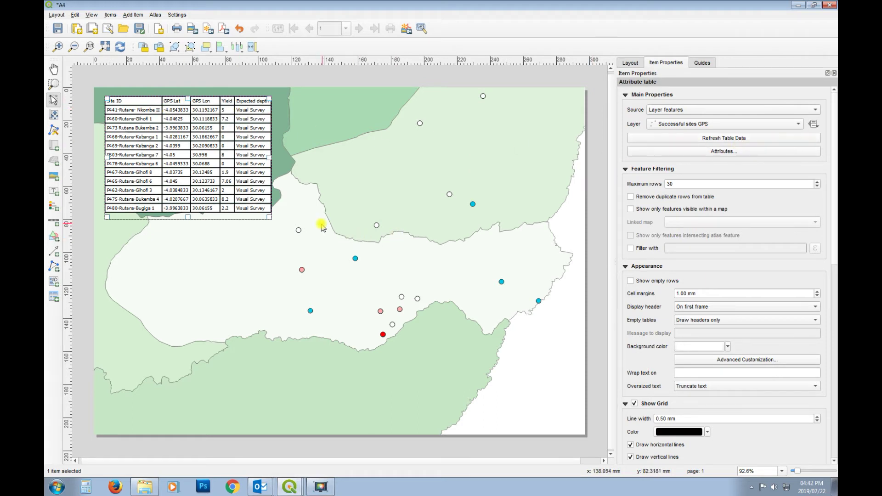
# Resize the attribute table frame to fit all its rows and sort the table by Yield in ascending order
pyautogui.moveTo(268, 216); pyautogui.dragTo(281, 328)
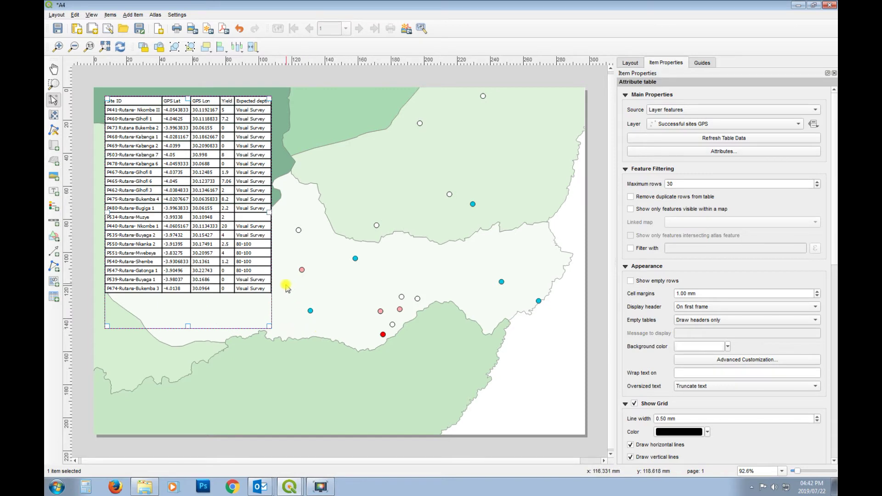
pyautogui.moveTo(188, 328); pyautogui.dragTo(188, 297)
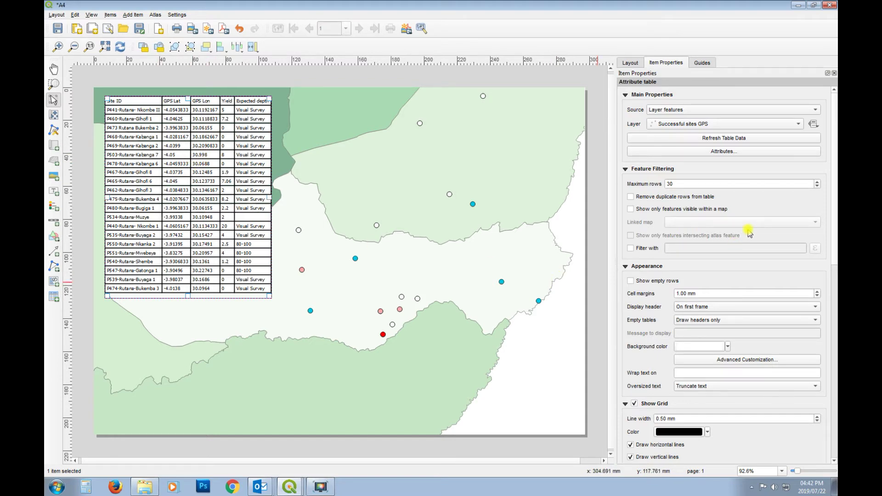
pyautogui.click(735, 152)
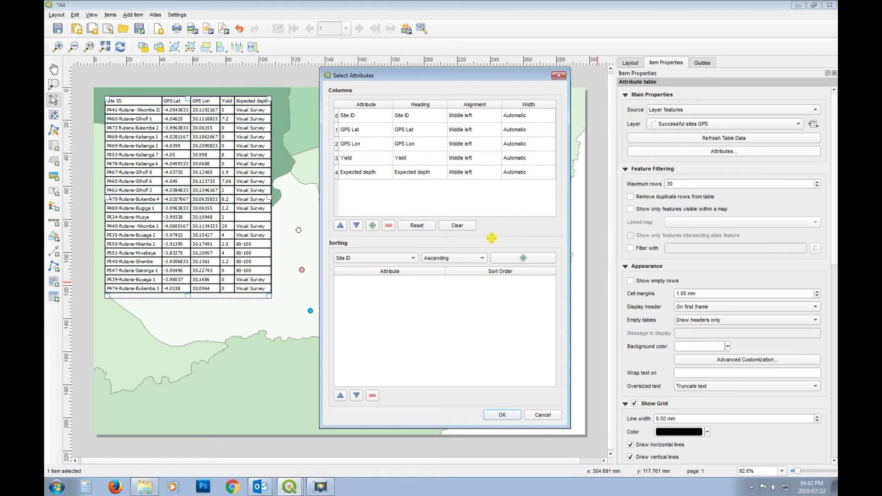
pyautogui.click(407, 258)
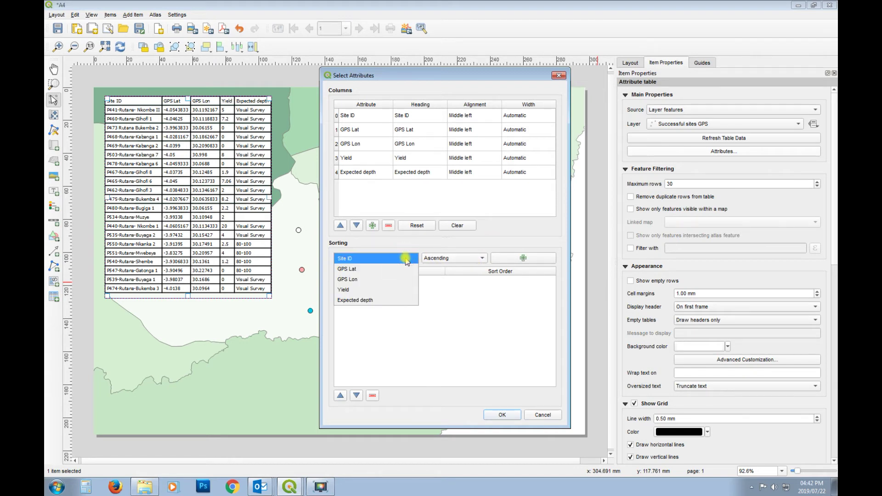
pyautogui.click(398, 288)
pyautogui.click(523, 259)
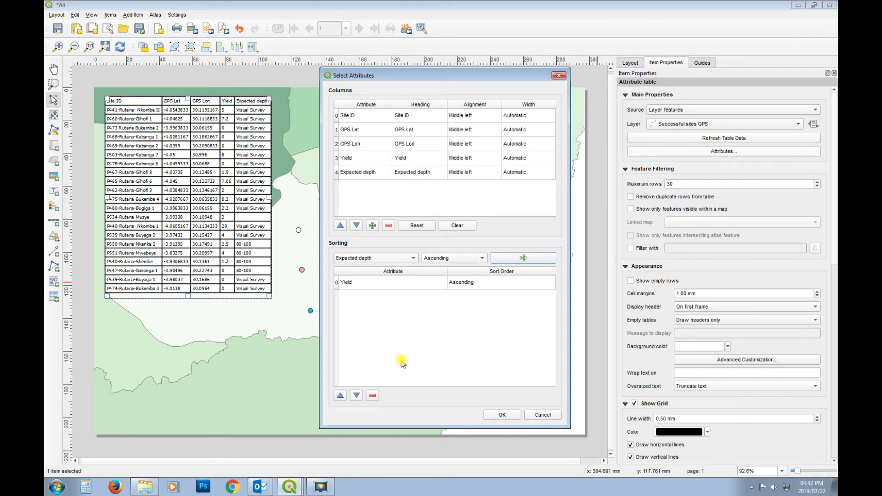
pyautogui.click(504, 415)
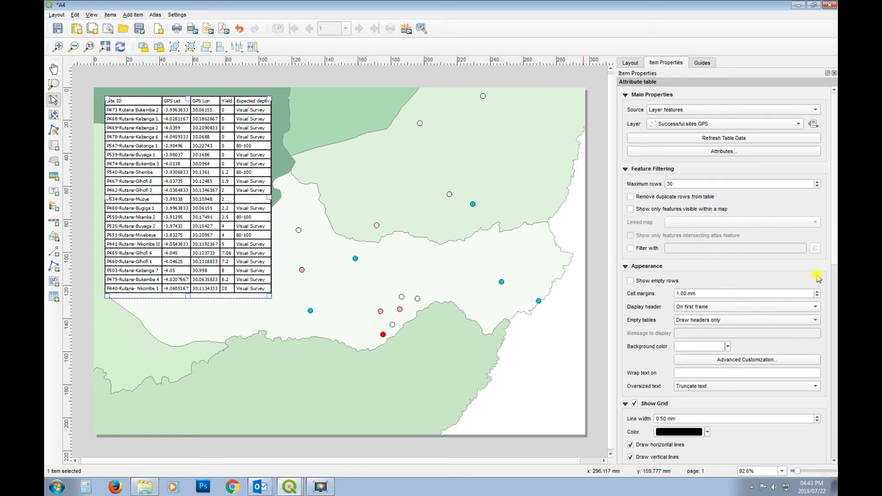
pyautogui.click(756, 364)
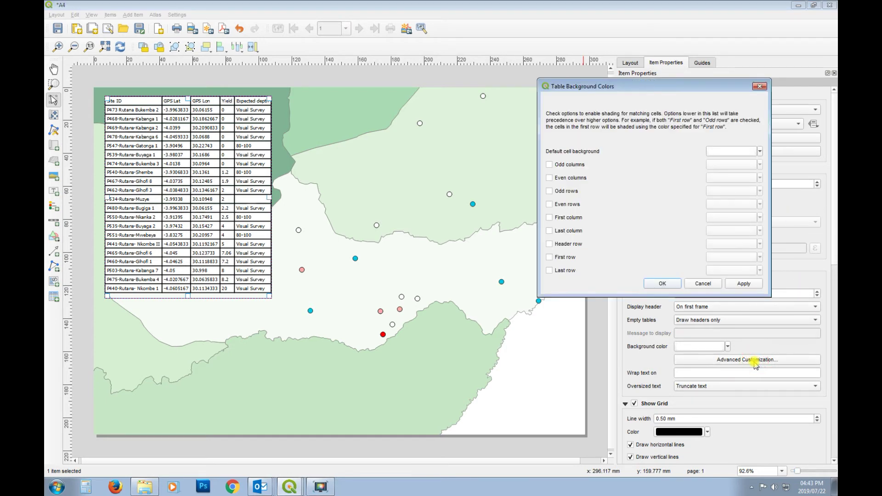
pyautogui.click(761, 88)
pyautogui.click(776, 152)
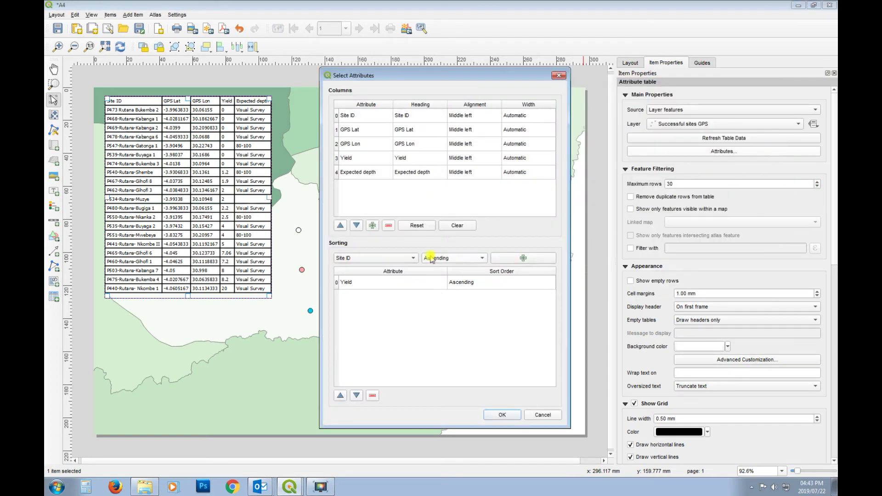
pyautogui.click(544, 415)
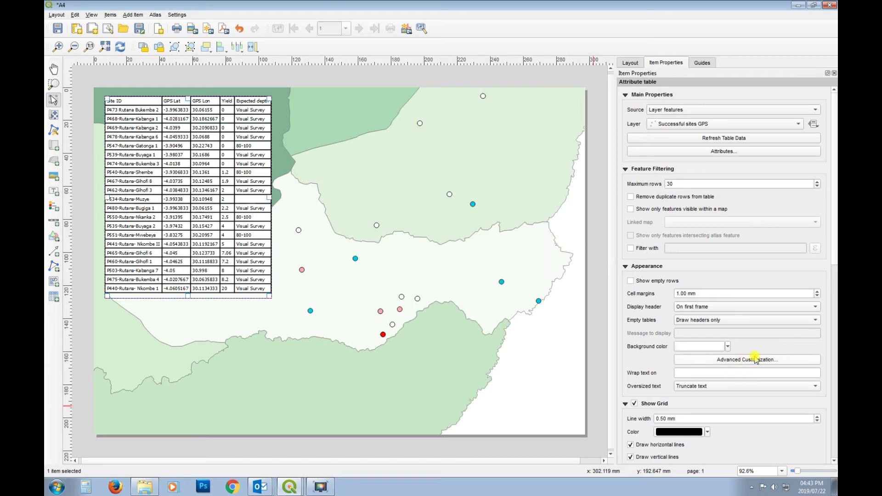
pyautogui.click(812, 124)
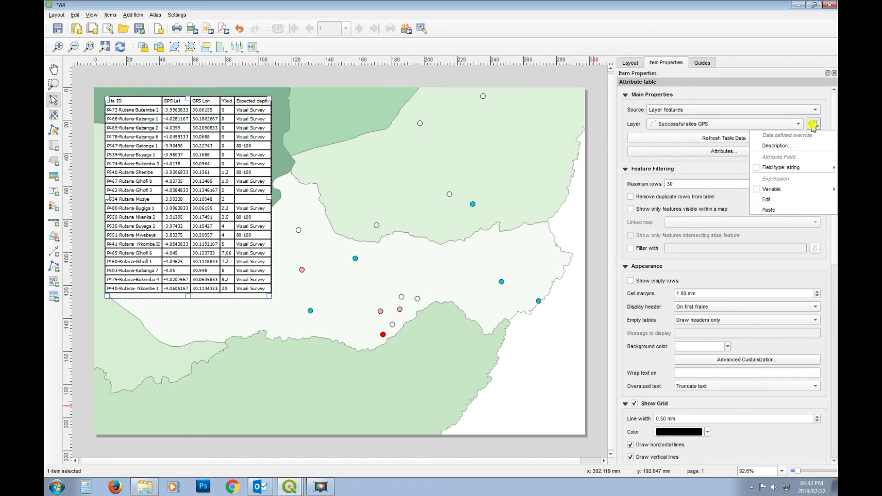
pyautogui.moveTo(782, 189)
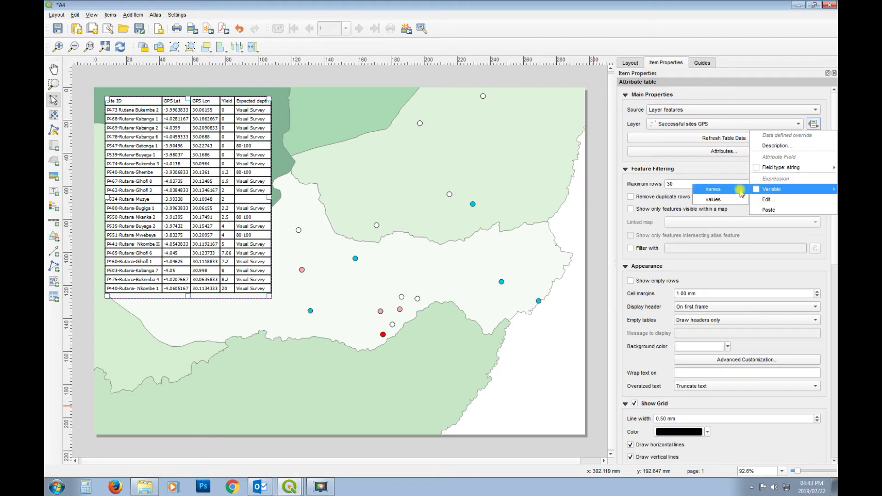
pyautogui.click(620, 133)
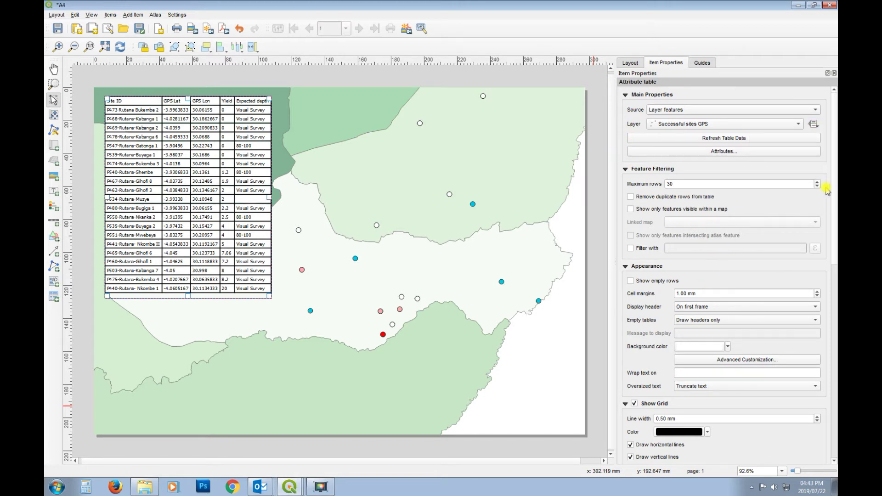
# Filter the attribute table's features with the expression "Yield" > 0
pyautogui.moveTo(834, 153)
pyautogui.mouseDown()
pyautogui.moveTo(835, 221)
pyautogui.moveTo(831, 169)
pyautogui.mouseUp()
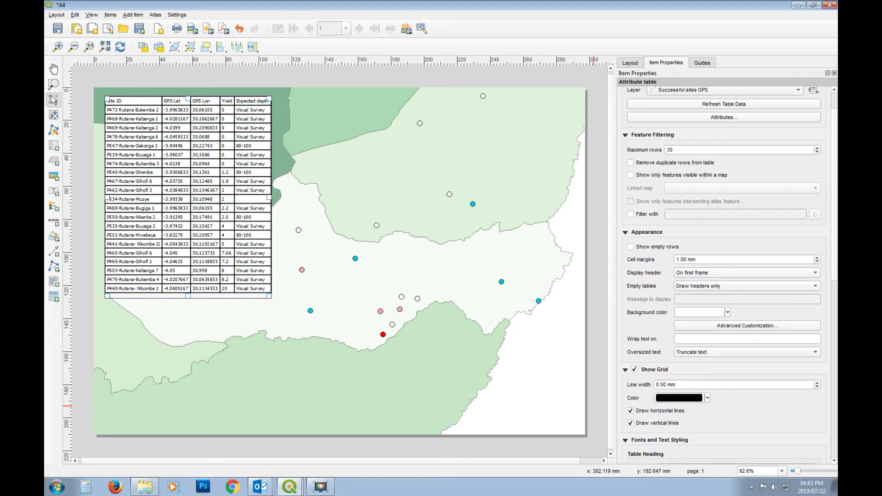
pyautogui.click(630, 215)
pyautogui.click(814, 214)
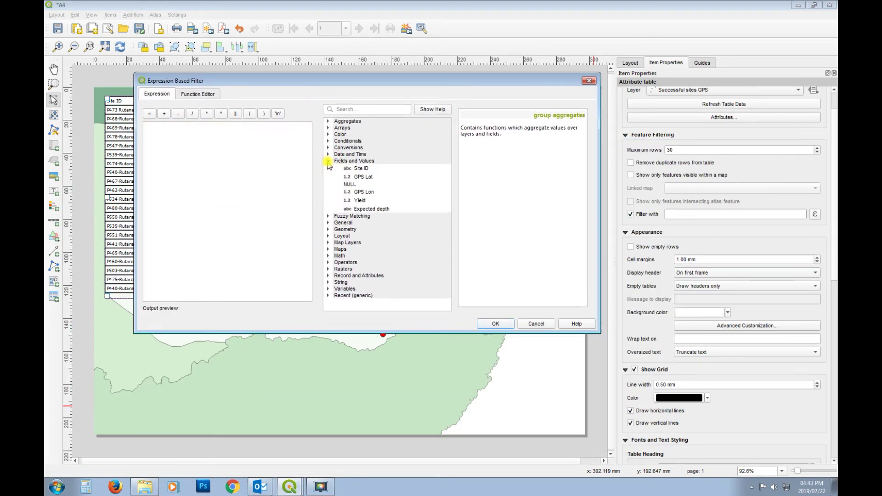
pyautogui.click(327, 161)
pyautogui.doubleClick(360, 201)
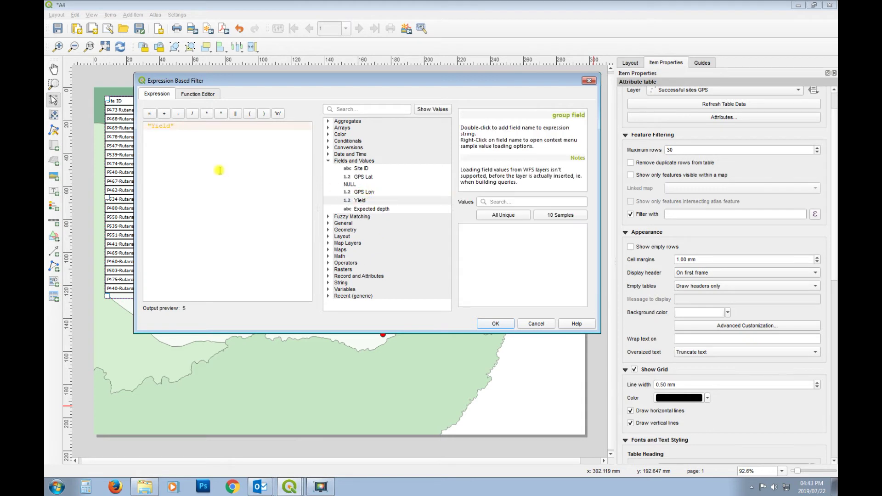
pyautogui.write('>')
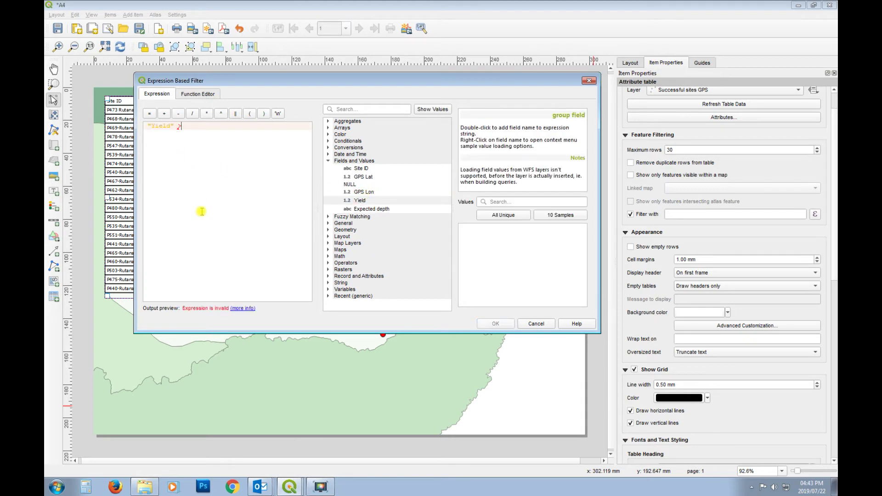
pyautogui.write('0')
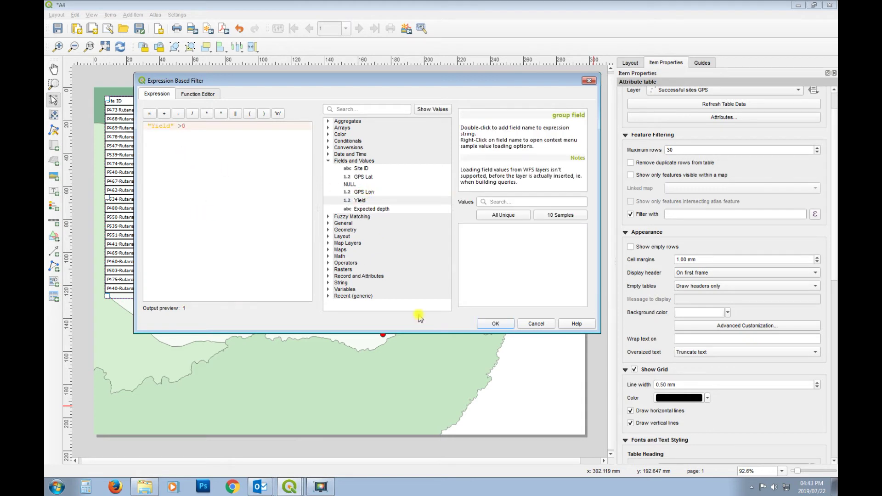
pyautogui.click(181, 128)
pyautogui.click(497, 324)
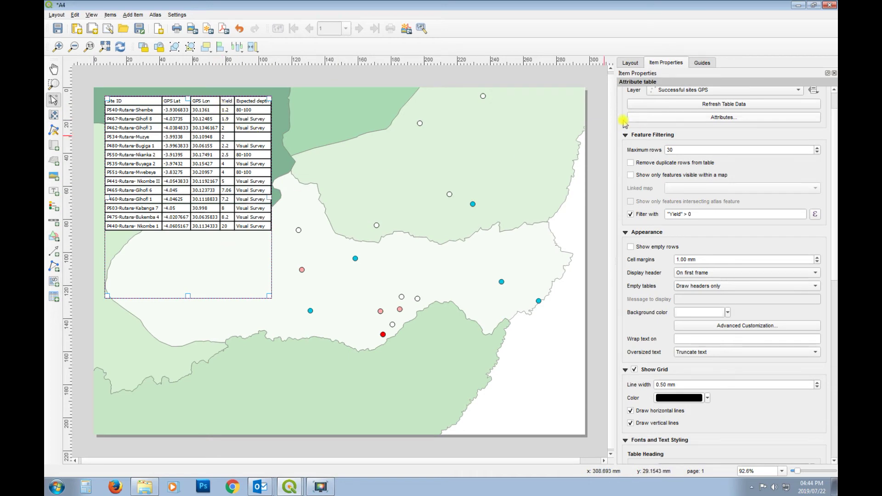
# Shorten the attribute table frame to fit its filtered rows and check the table's columns and sorting settings
pyautogui.moveTo(188, 296); pyautogui.dragTo(189, 234)
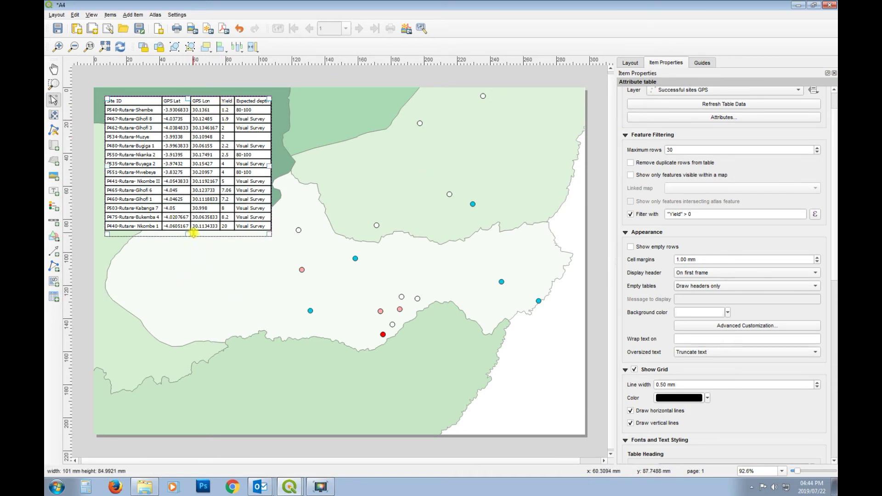
pyautogui.click(731, 118)
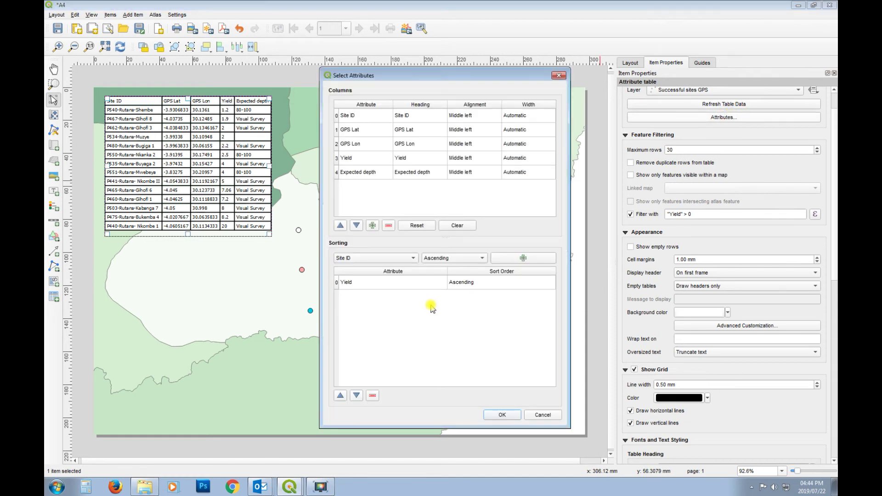
pyautogui.click(504, 415)
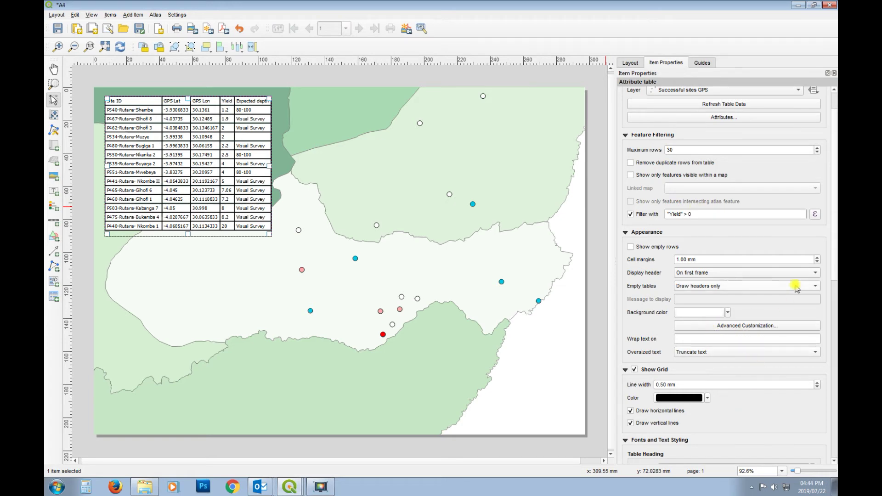
# Shade the even columns of the attribute table in light grey #dcdcdc
pyautogui.click(734, 326)
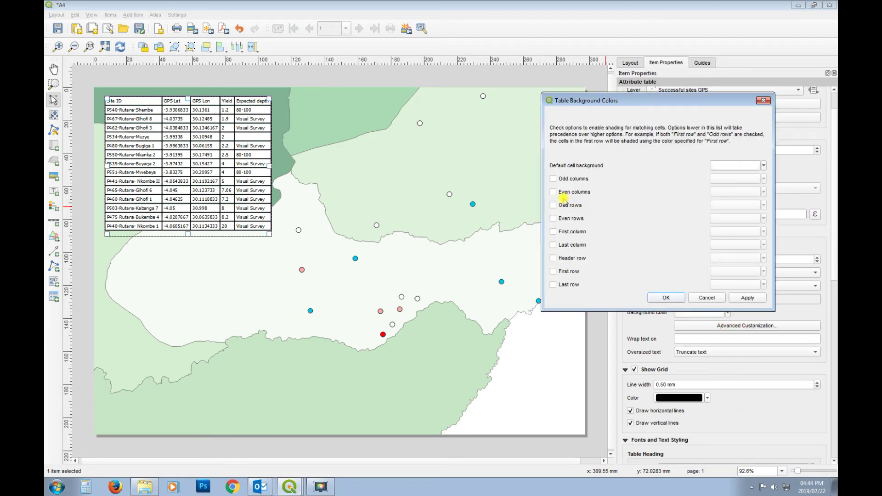
pyautogui.click(554, 192)
pyautogui.click(735, 192)
pyautogui.click(487, 108)
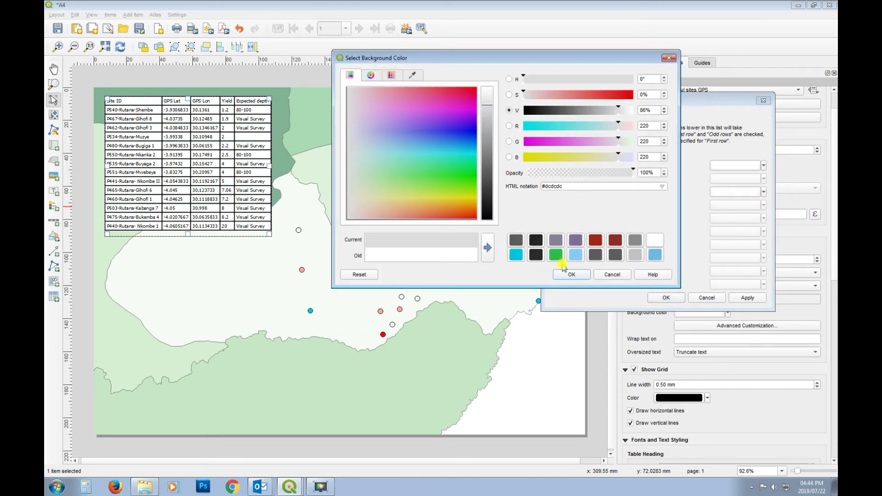
pyautogui.click(572, 275)
pyautogui.click(749, 298)
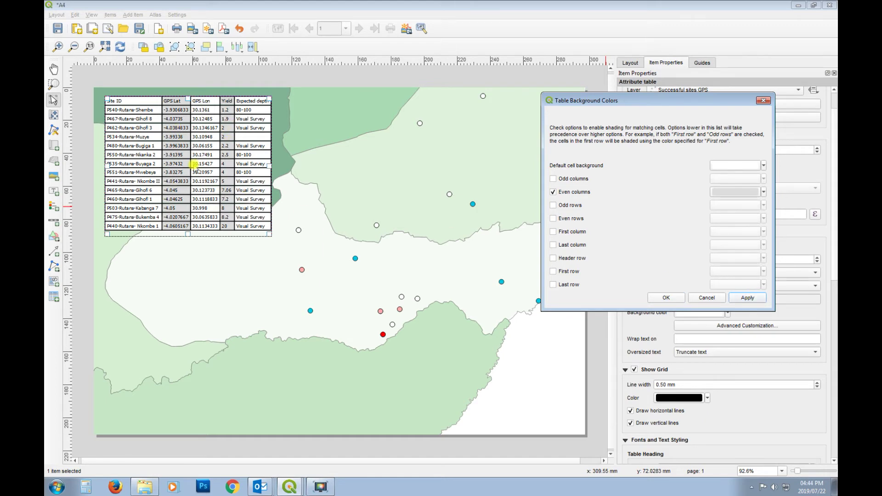
# Disable the even-column shading and shade the attribute table's even rows in light grey #ebebeb instead
pyautogui.click(553, 192)
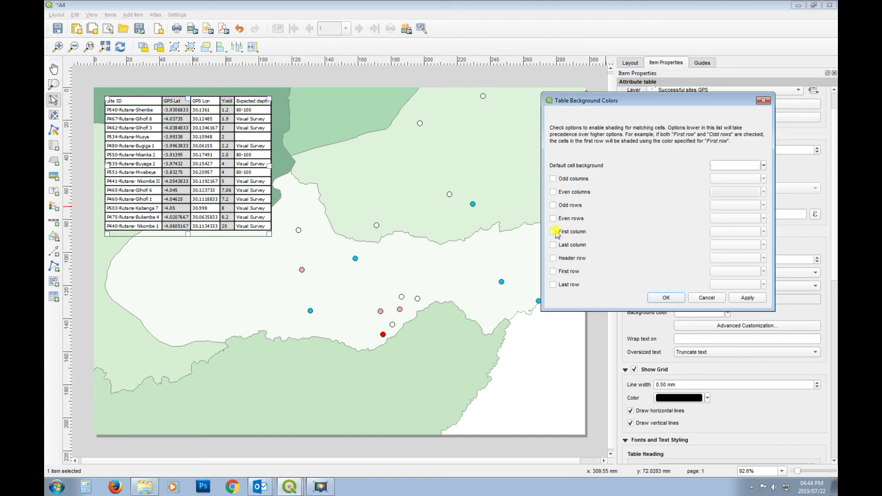
pyautogui.click(554, 218)
pyautogui.click(736, 219)
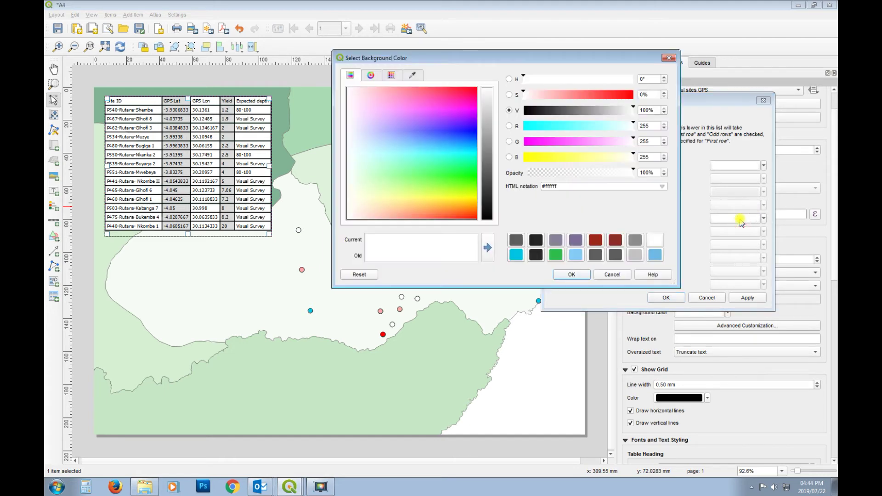
pyautogui.click(483, 98)
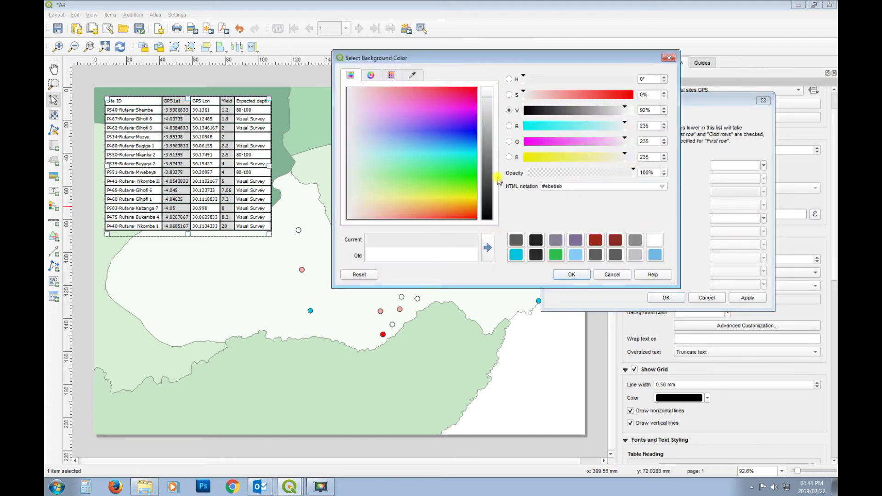
pyautogui.click(572, 275)
pyautogui.click(671, 298)
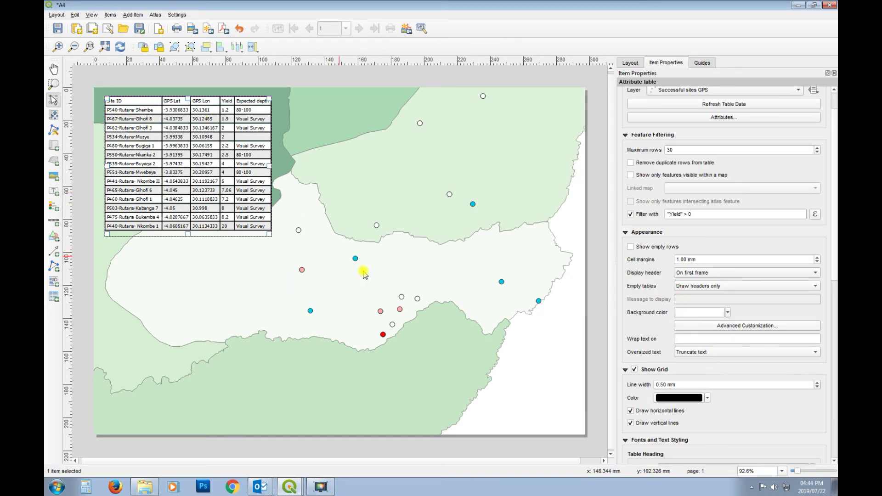
# Add a legend over the southeastern corner of the map
pyautogui.moveTo(834, 216); pyautogui.dragTo(834, 386)
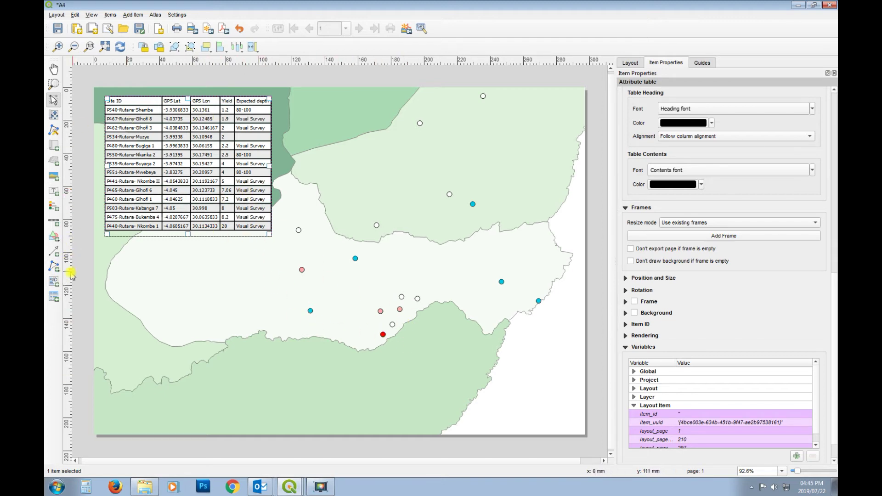
pyautogui.click(54, 207)
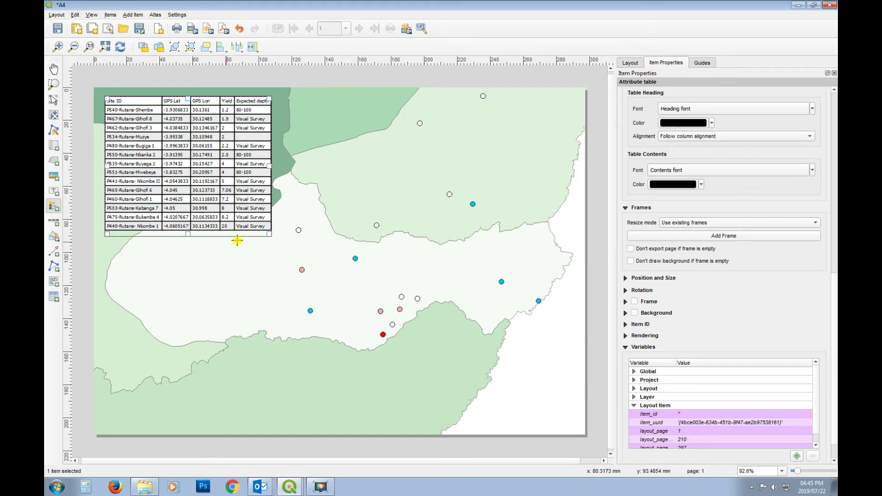
pyautogui.moveTo(493, 315); pyautogui.dragTo(577, 438)
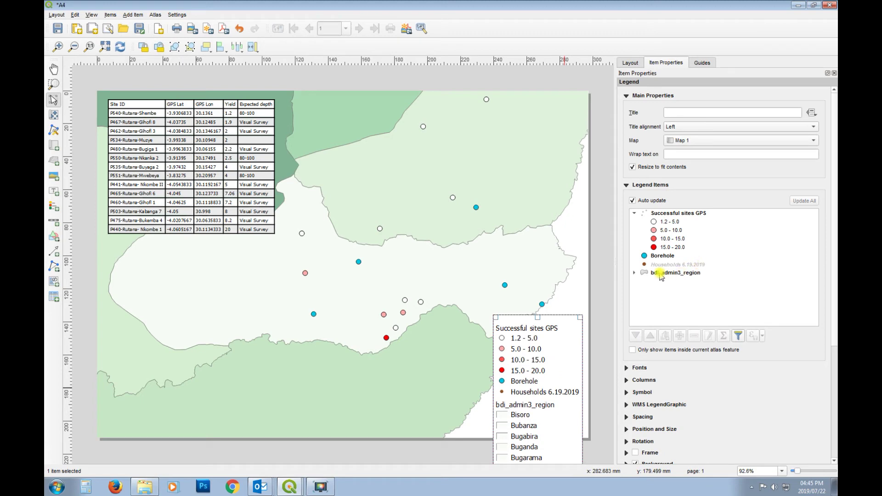
# Turn off the legend's auto update and remove the Borehole, Households 6.19.2019 and bdi_admin3_region entries
pyautogui.click(660, 274)
pyautogui.keyDown('shift'); pyautogui.click(666, 258); pyautogui.keyUp('shift')
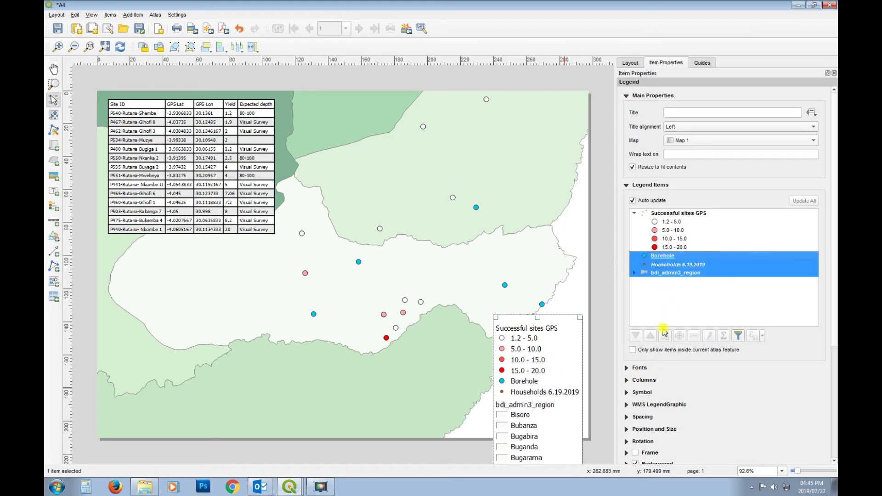
pyautogui.click(632, 200)
pyautogui.click(666, 256)
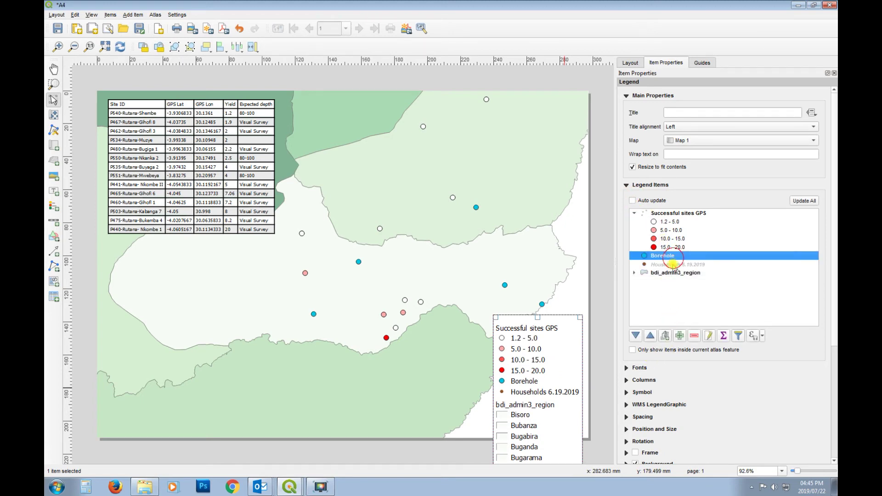
pyautogui.keyDown('shift'); pyautogui.click(674, 272); pyautogui.keyUp('shift')
pyautogui.click(695, 336)
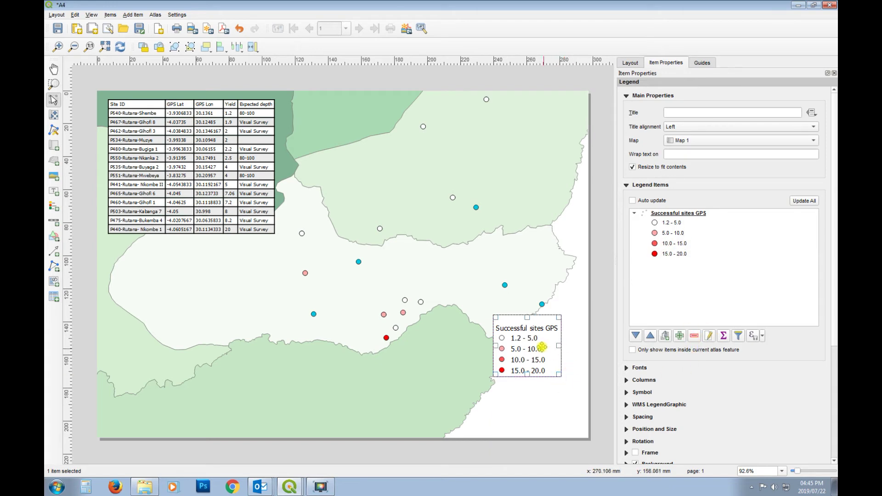
# Title the legend LEGEND and fit it into the page's southeastern corner
pyautogui.moveTo(541, 347); pyautogui.dragTo(563, 426)
pyautogui.click(701, 113)
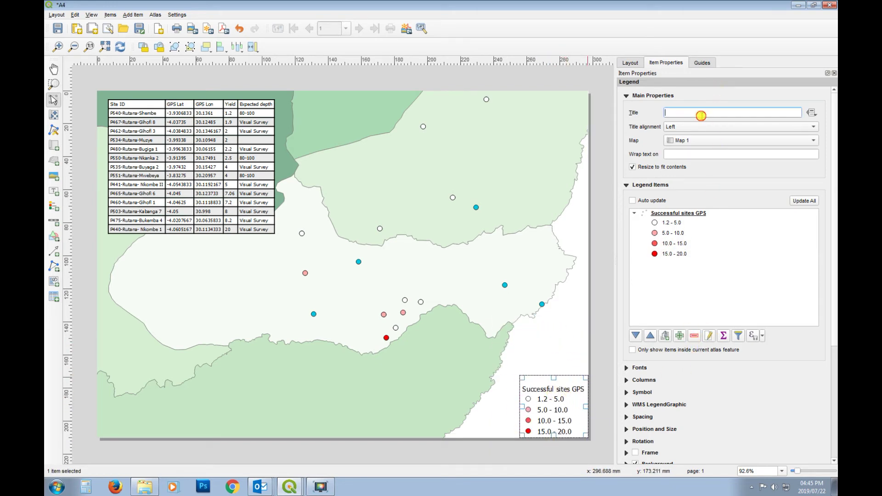
pyautogui.write('LEGEND')
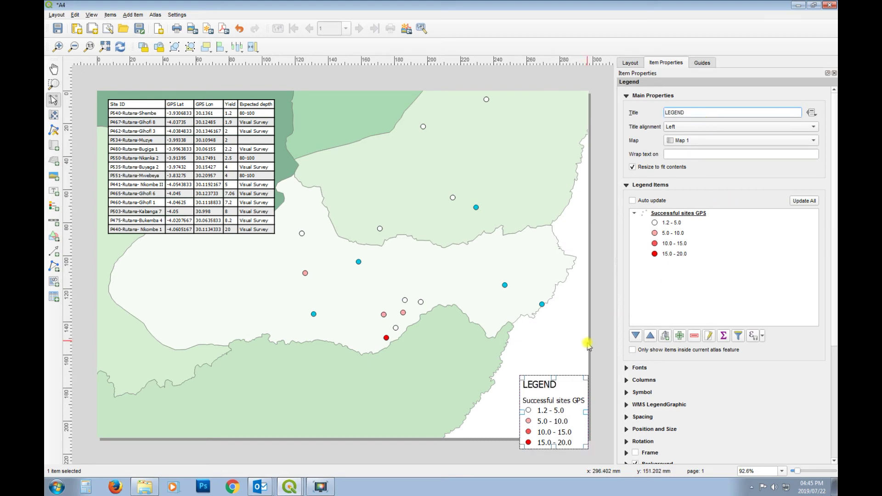
pyautogui.moveTo(554, 407); pyautogui.dragTo(545, 396)
pyautogui.click(605, 362)
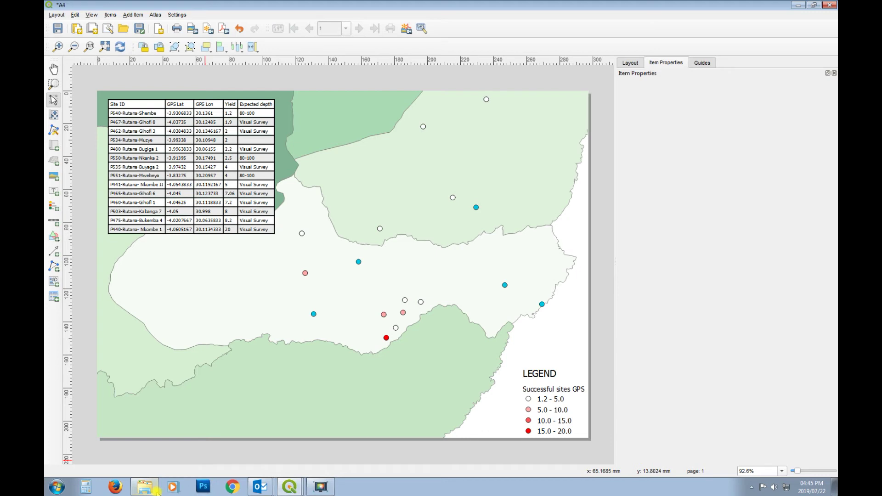
# Open the workbook Successful sites- GPS (2).xlsx from the project's tables folder in Excel
pyautogui.click(204, 488)
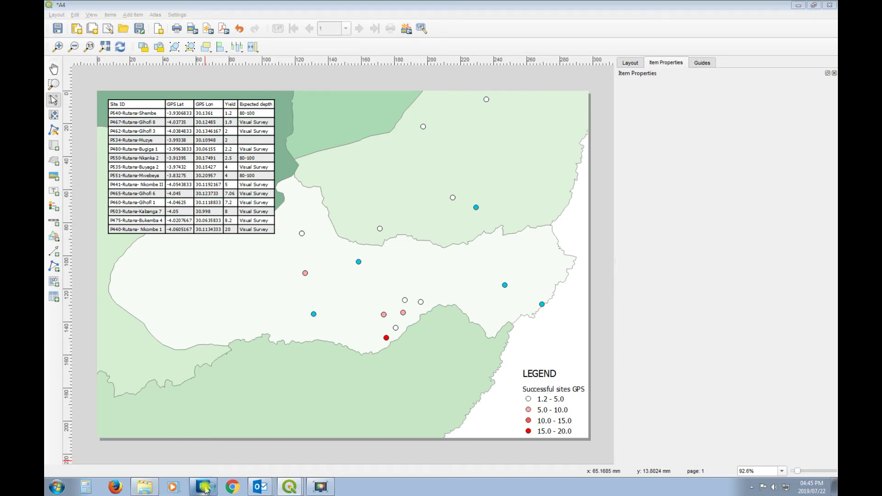
pyautogui.click(144, 487)
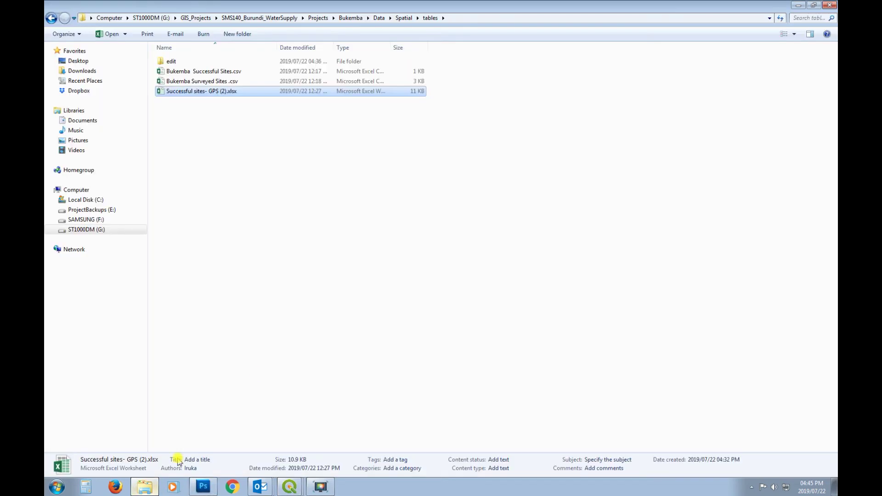
pyautogui.click(212, 90)
pyautogui.doubleClick(213, 90)
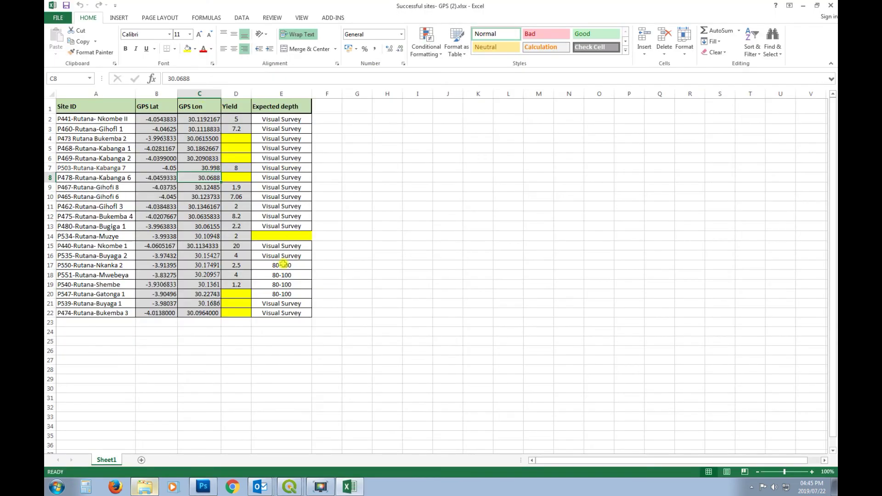
# Widen the Yield, Expected depth and GPS Lon columns of the worksheet
pyautogui.moveTo(250, 93); pyautogui.dragTo(274, 94)
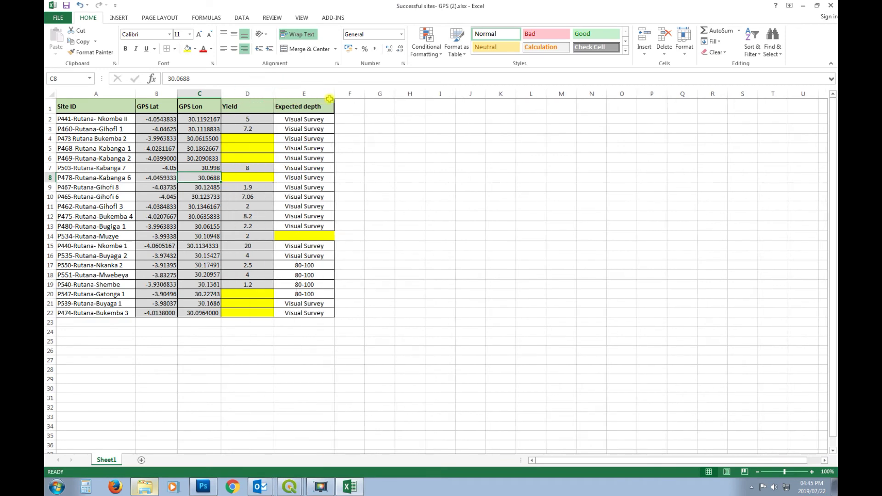
pyautogui.moveTo(334, 93); pyautogui.dragTo(352, 96)
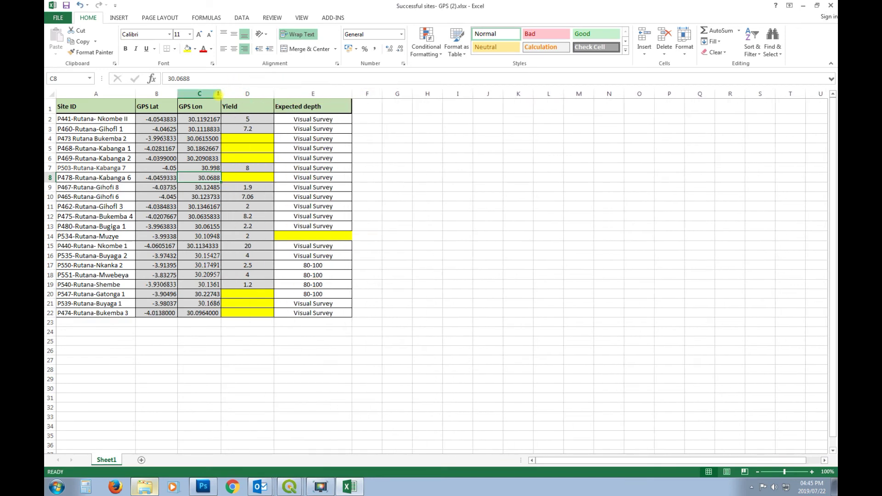
pyautogui.moveTo(221, 94); pyautogui.dragTo(236, 96)
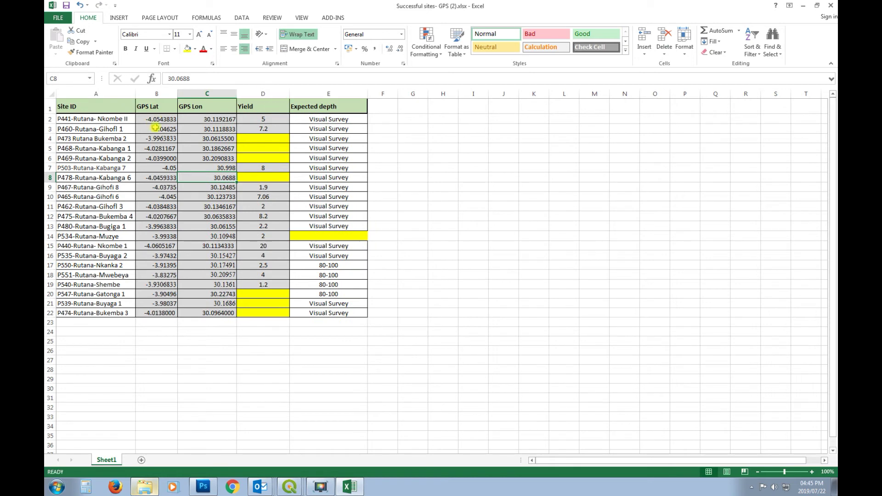
# Sort the sites in the worksheet by GPS Lat in ascending order
pyautogui.click(158, 148)
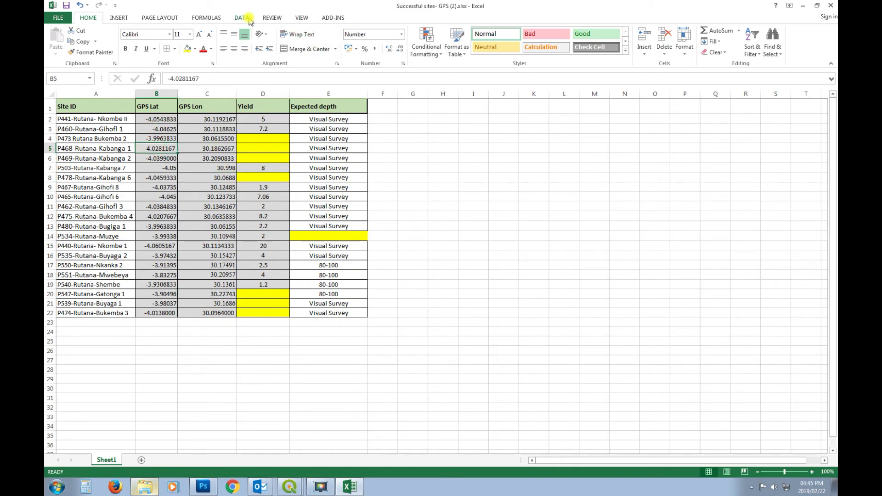
pyautogui.click(274, 18)
pyautogui.click(239, 18)
pyautogui.click(256, 40)
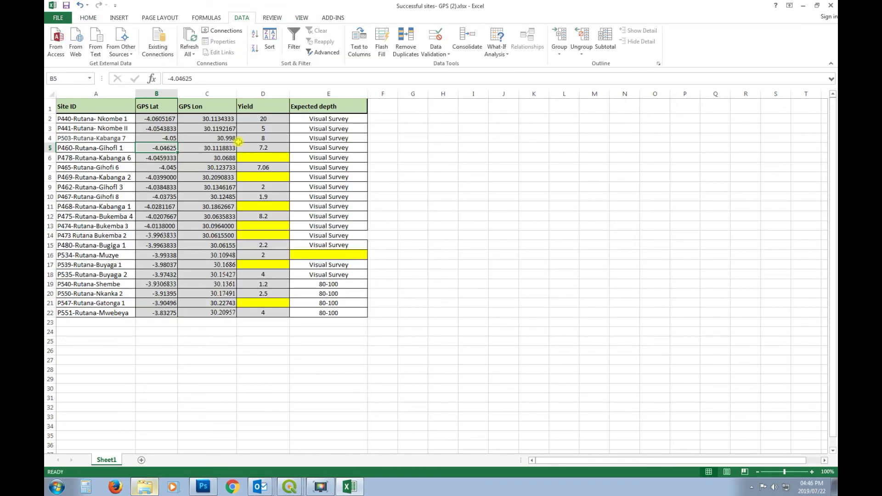
# Sort the worksheet's sites by Yield from smallest to largest
pyautogui.click(270, 42)
pyautogui.click(408, 217)
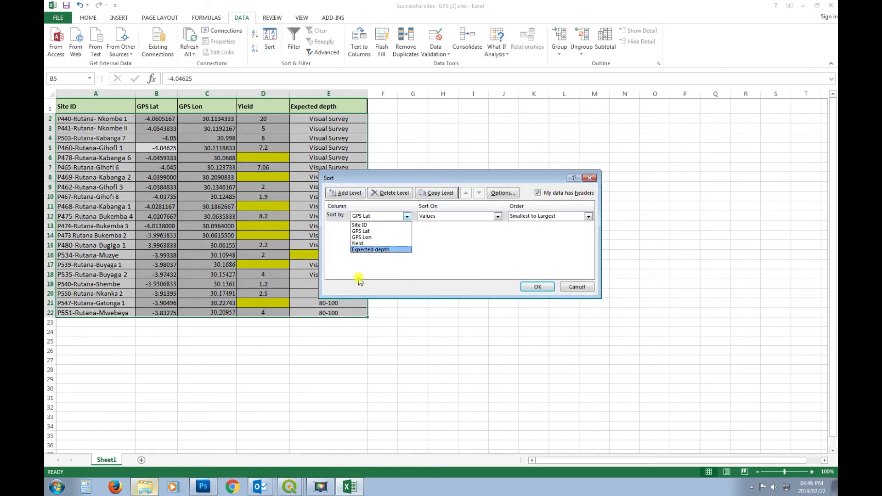
pyautogui.click(356, 245)
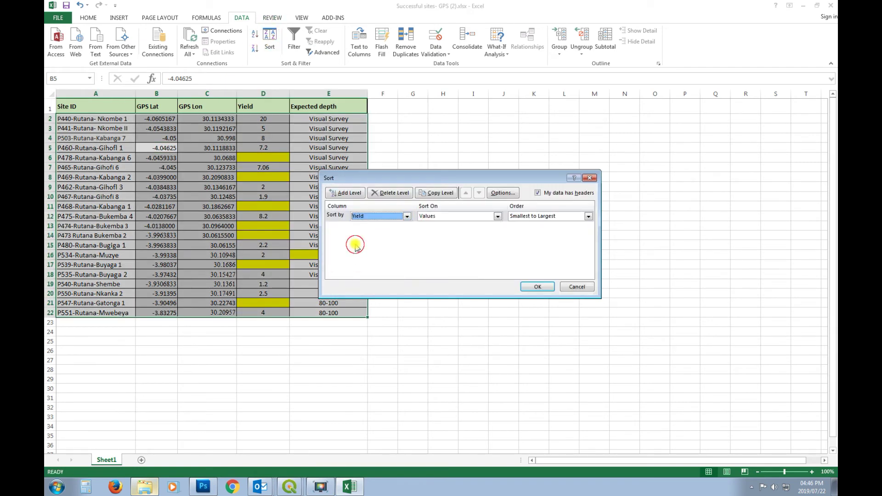
pyautogui.click(546, 287)
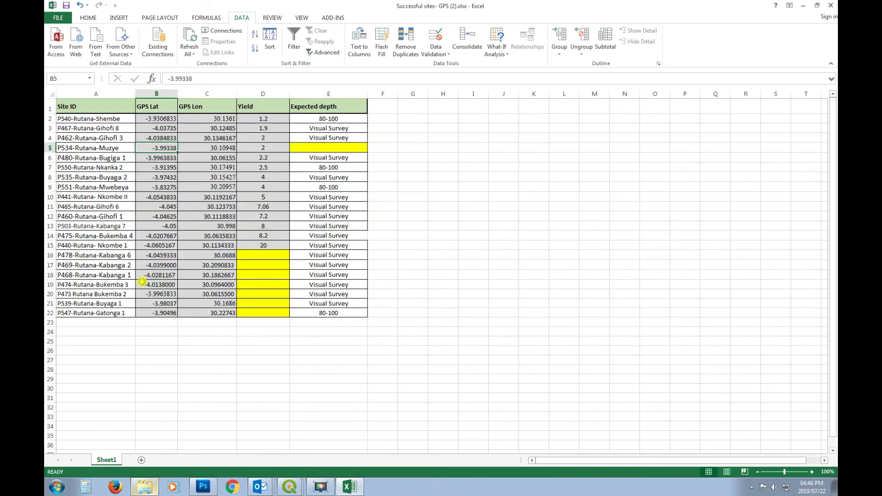
# Delete rows 16 to 22, which hold the sites without a yield value
pyautogui.moveTo(50, 255); pyautogui.dragTo(49, 314)
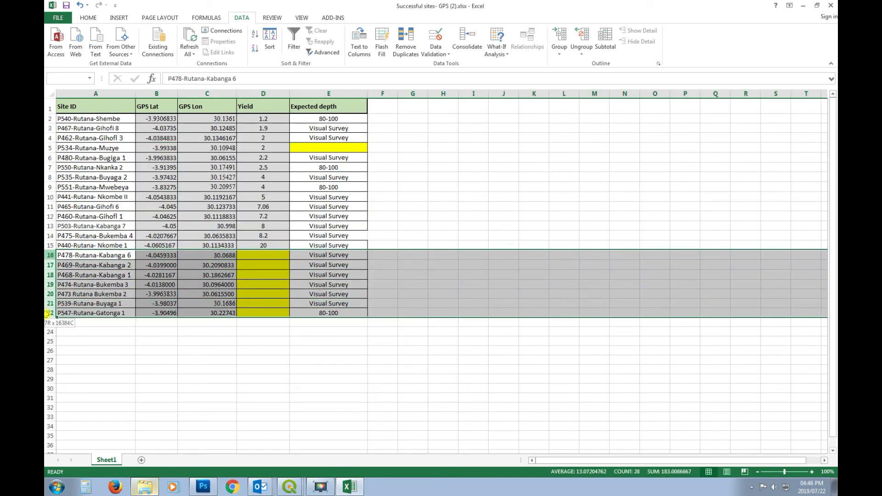
pyautogui.rightClick(50, 265)
pyautogui.click(63, 341)
pyautogui.click(101, 234)
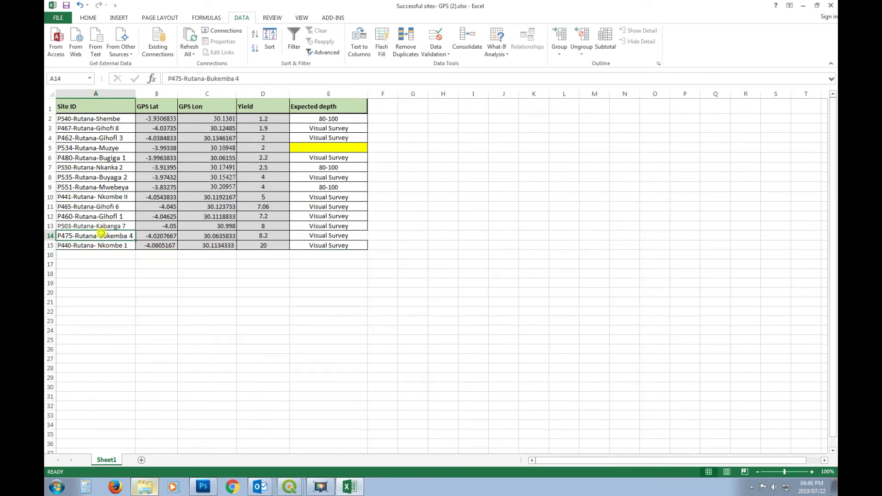
# Save a copy of the workbook in the tables folder as Successful sites- GPS (2) EDIT.xlsx
pyautogui.click(62, 18)
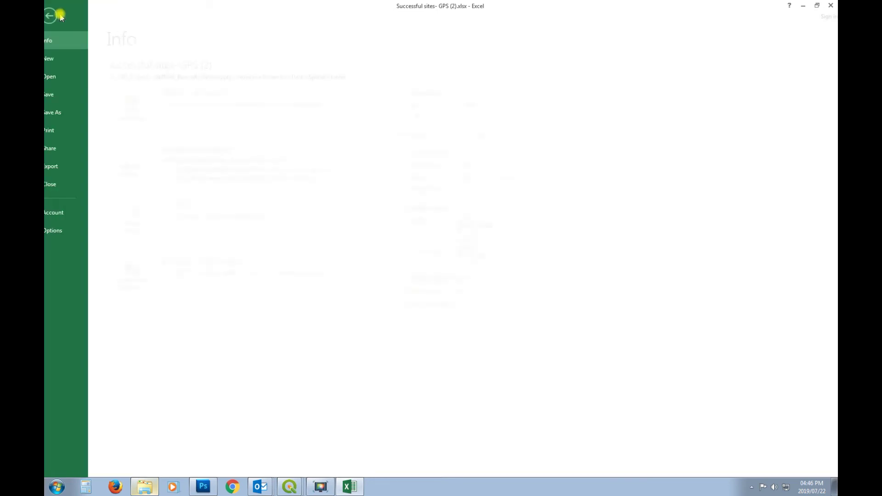
pyautogui.click(77, 112)
pyautogui.click(289, 295)
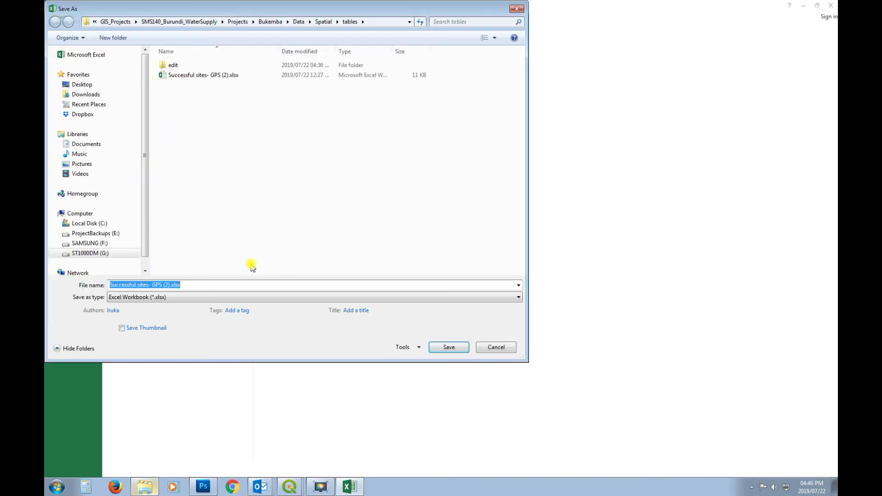
pyautogui.click(170, 286)
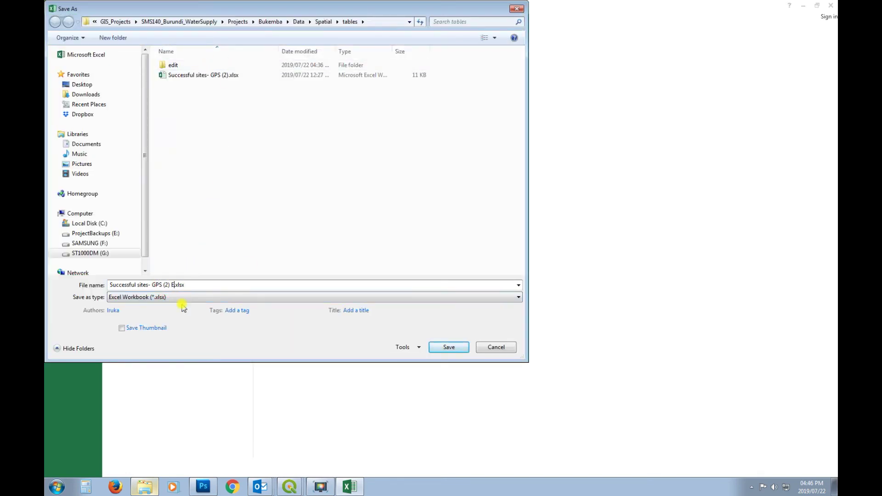
pyautogui.click(441, 348)
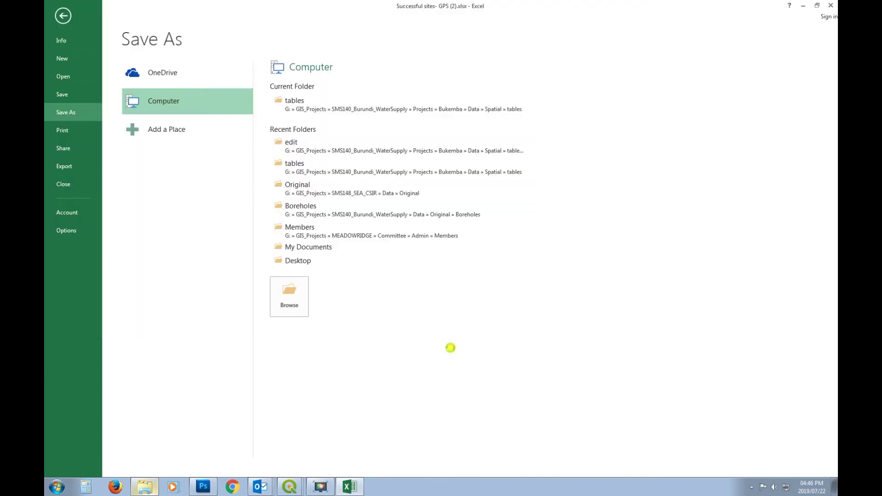
pyautogui.click(256, 264)
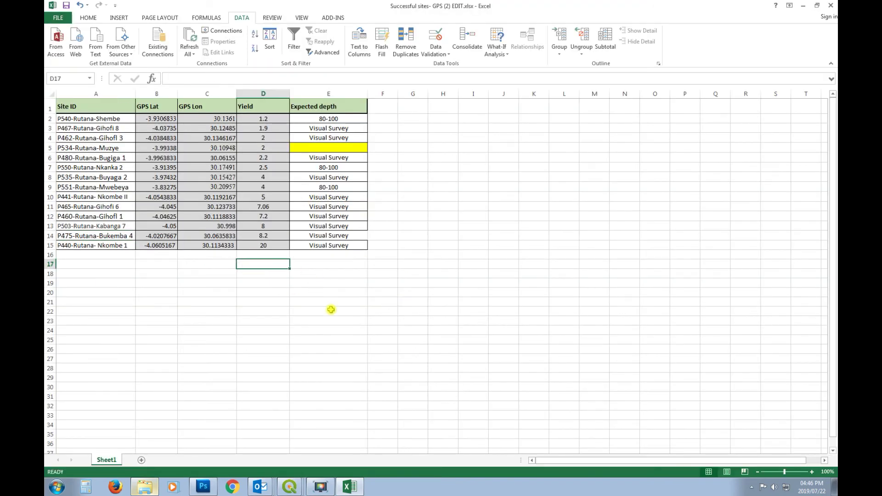
pyautogui.moveTo(361, 243); pyautogui.dragTo(59, 104)
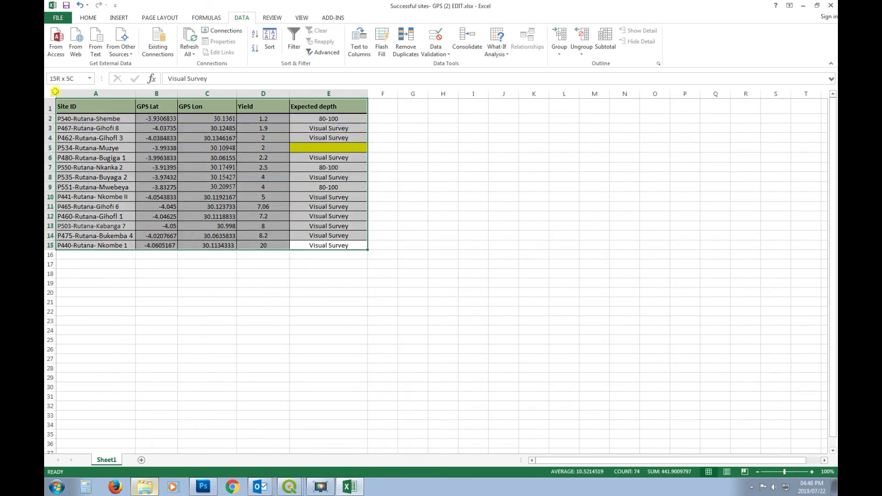
pyautogui.click(119, 18)
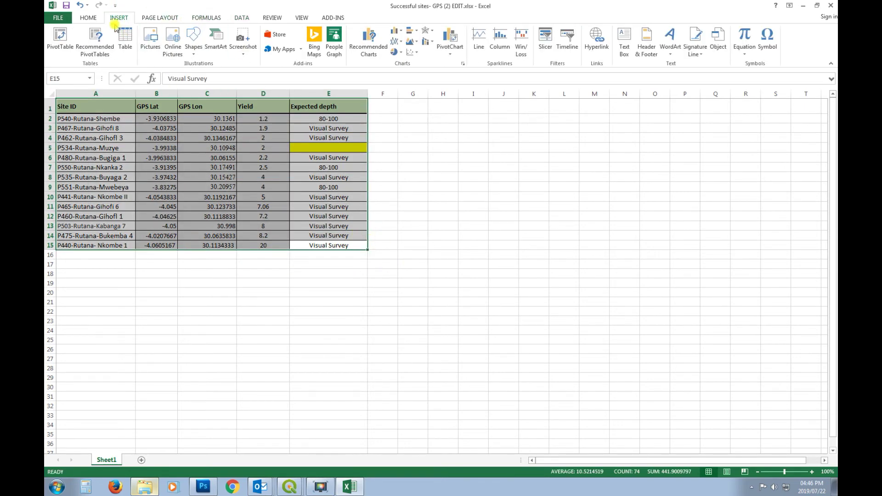
pyautogui.click(88, 17)
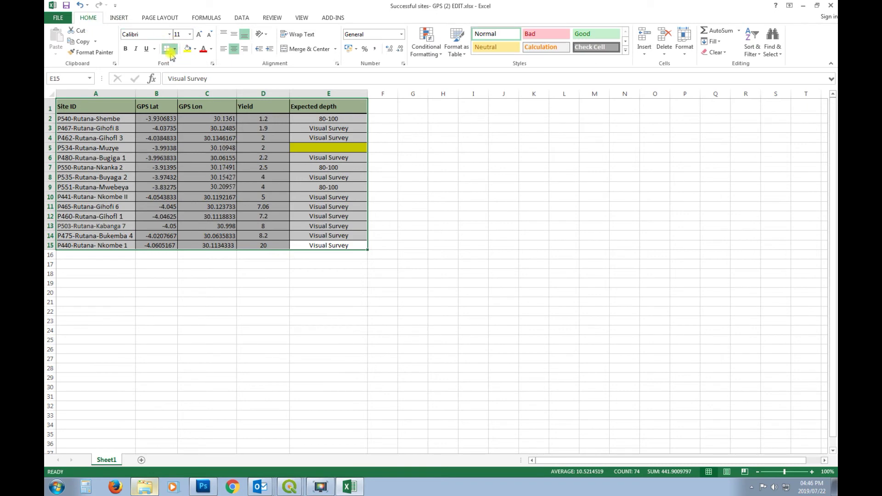
pyautogui.click(361, 272)
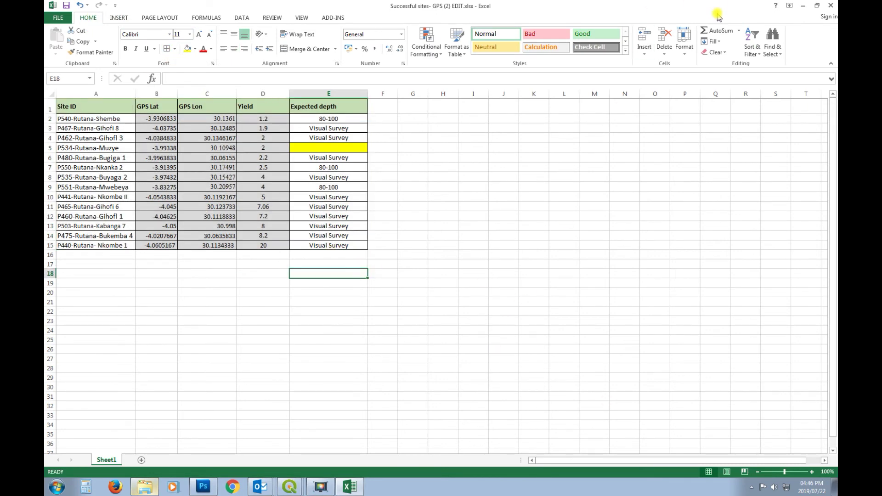
# Place the workbook in a smaller window over the QGIS layout and highlight rows 11 to 14 to compare their yields with the legend classes
pyautogui.click(817, 8)
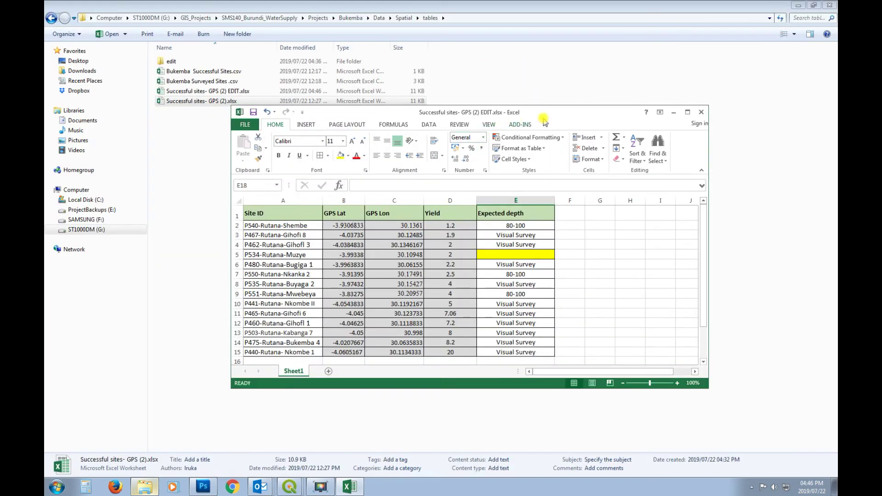
pyautogui.moveTo(568, 114); pyautogui.dragTo(434, 30)
pyautogui.click(290, 486)
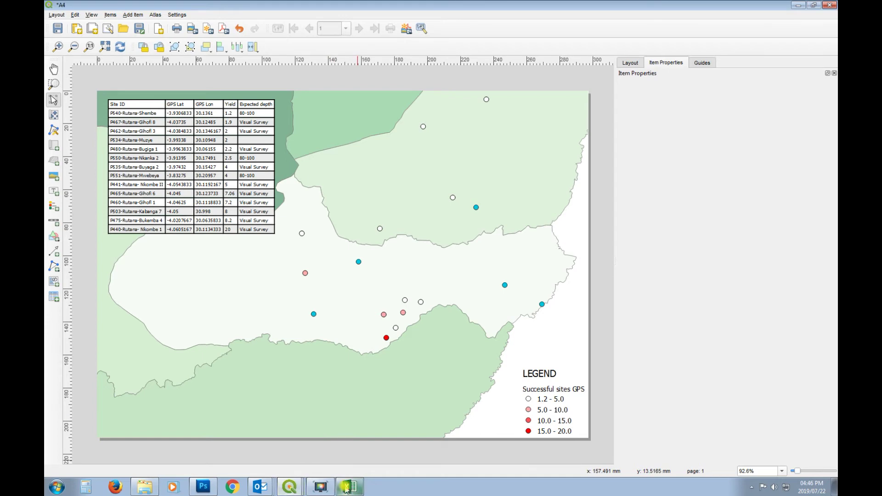
pyautogui.click(350, 486)
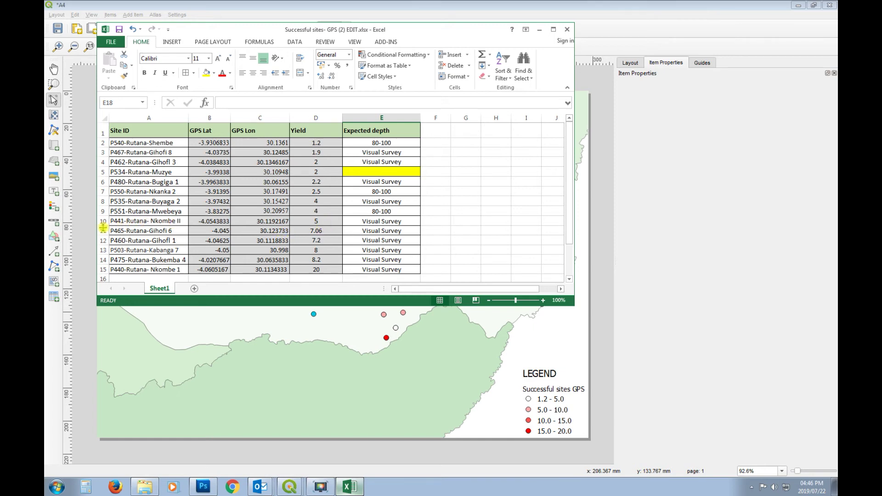
pyautogui.moveTo(103, 230); pyautogui.dragTo(104, 259)
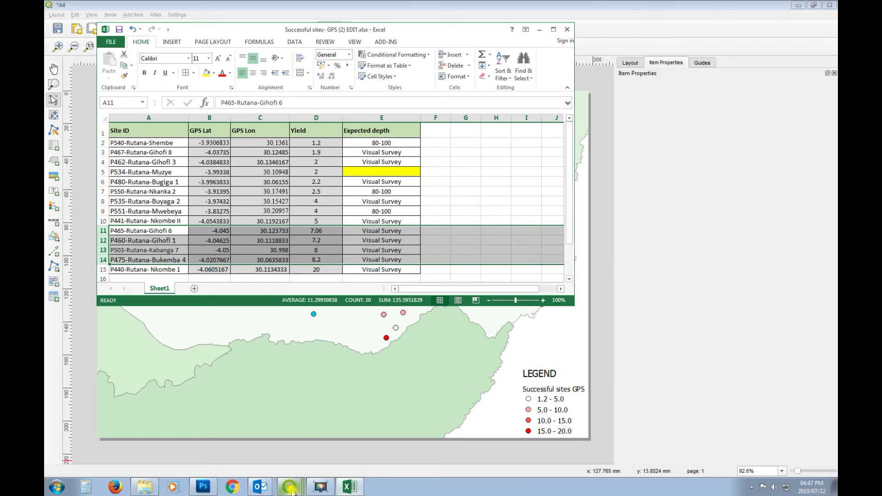
# Switch to the main QGIS project window and open the symbology properties of the Successful sites GPS layer
pyautogui.moveTo(443, 33); pyautogui.dragTo(881, 66)
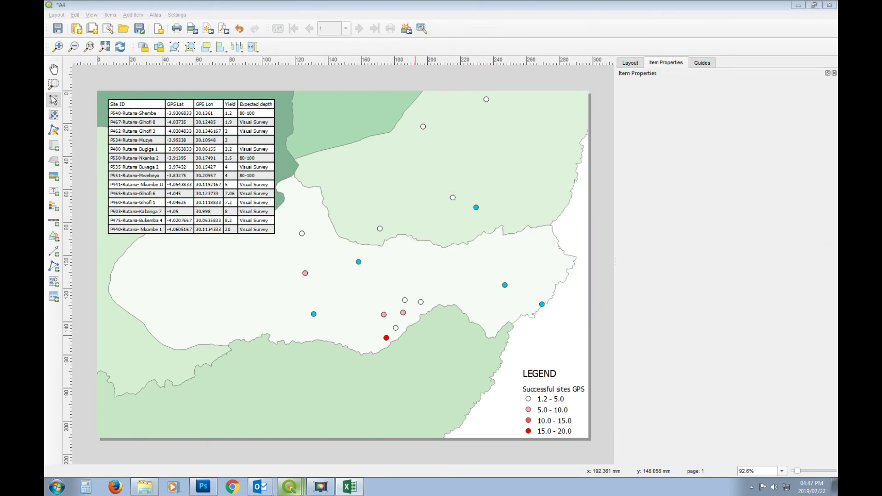
pyautogui.click(253, 458)
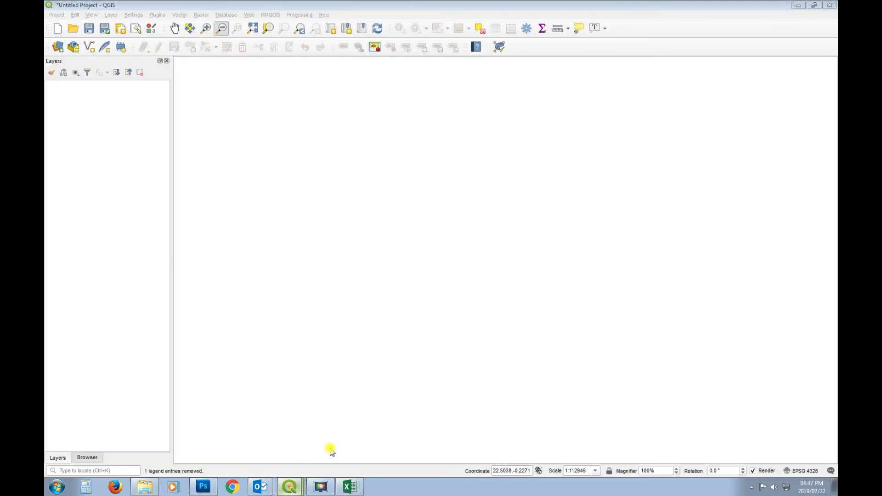
pyautogui.hotkey('ctrl', 'n')
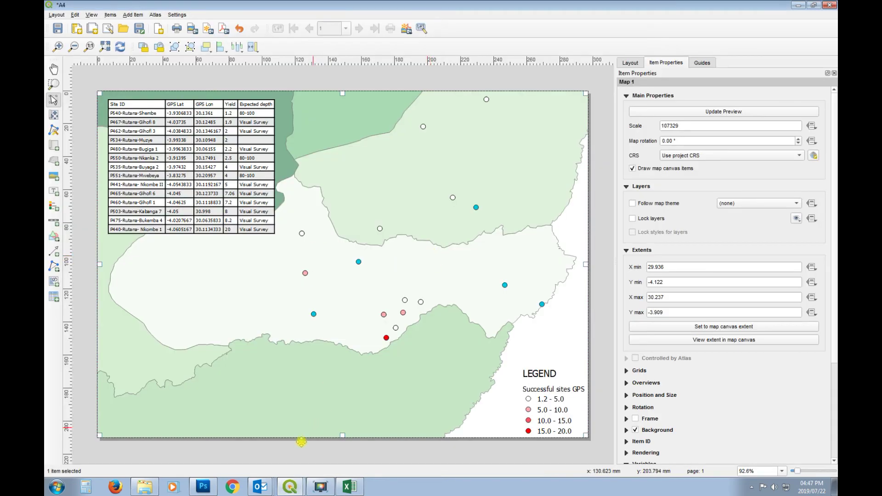
pyautogui.click(294, 487)
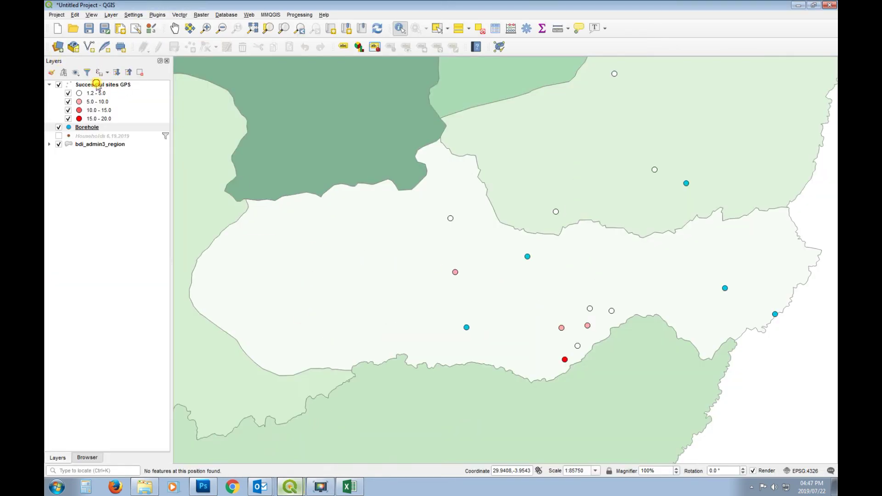
pyautogui.rightClick(96, 84)
pyautogui.click(145, 250)
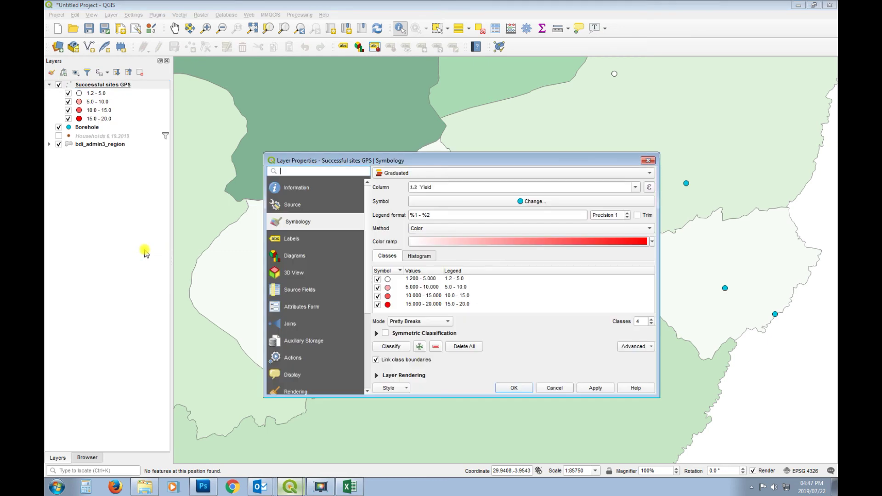
# Enlarge the layer properties dialog and set the Yield classification mode to Equal Interval
pyautogui.moveTo(489, 161); pyautogui.dragTo(448, 89)
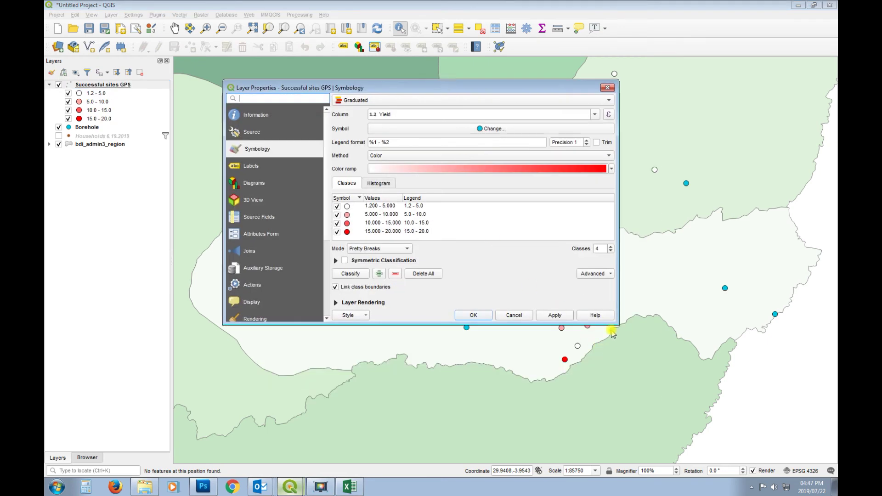
pyautogui.moveTo(616, 323); pyautogui.dragTo(630, 363)
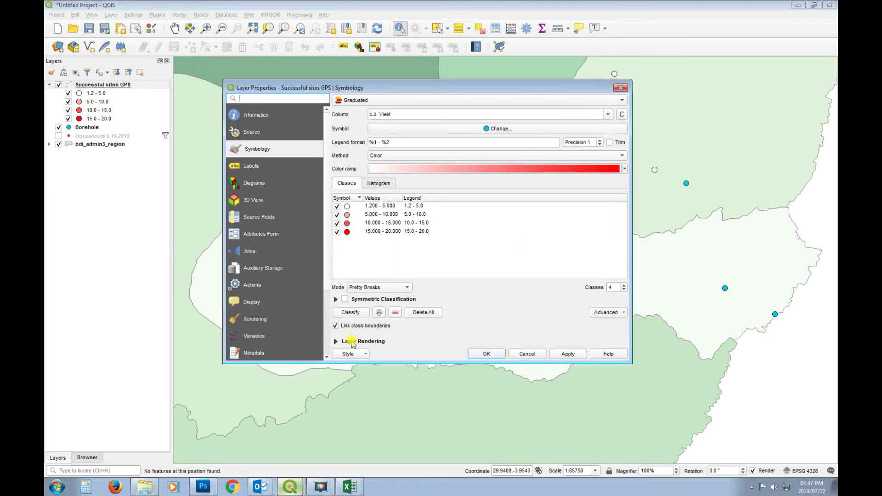
pyautogui.click(396, 289)
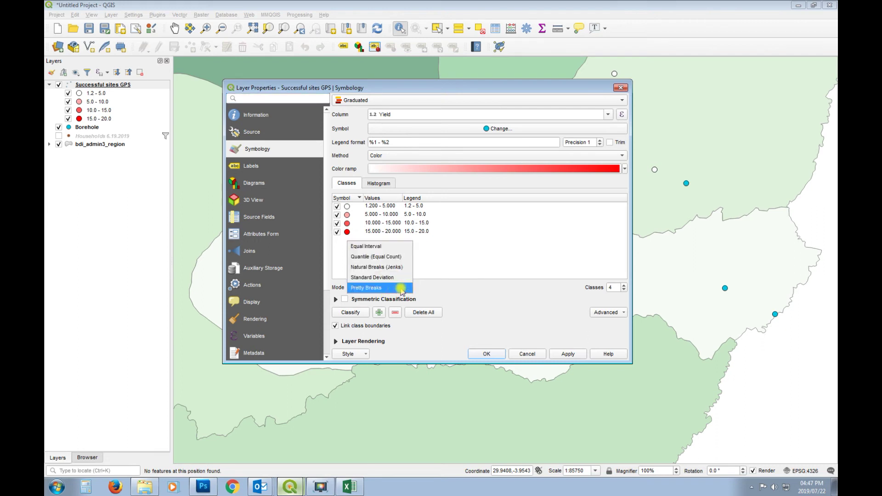
pyautogui.click(383, 246)
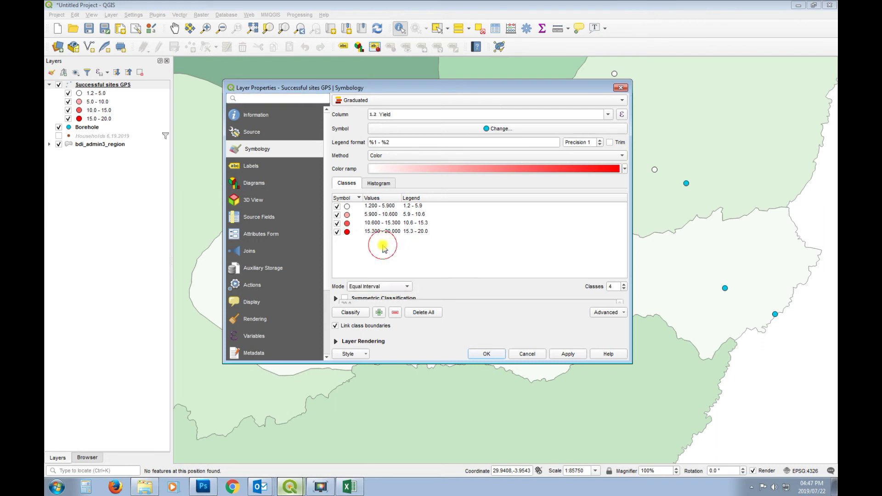
# Set the upper value of the first yield class to 2.5 and of the second class to 5
pyautogui.doubleClick(389, 206)
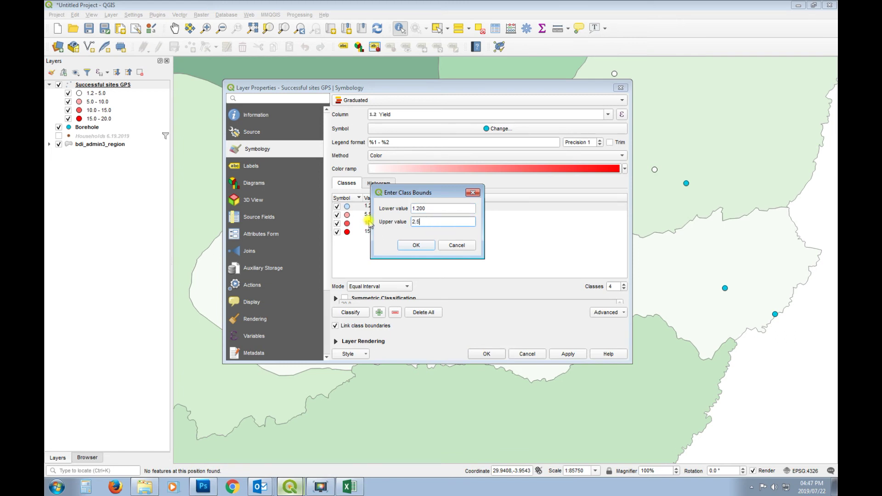
pyautogui.click(416, 245)
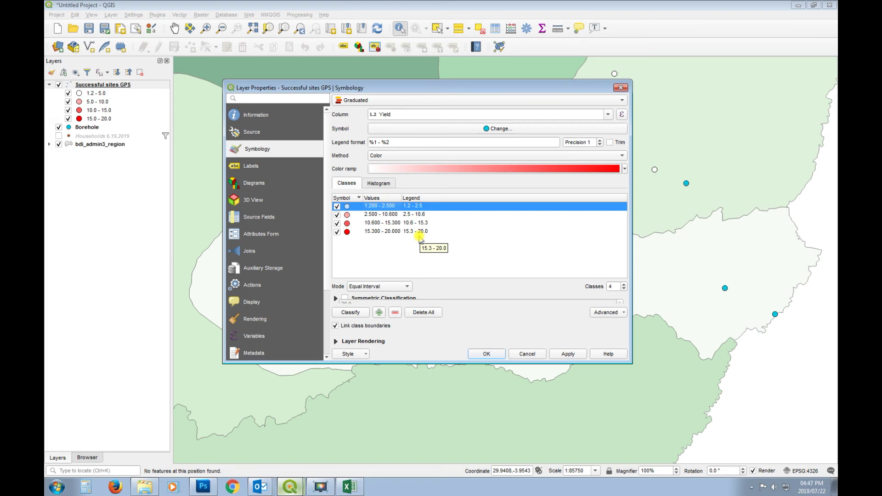
pyautogui.doubleClick(380, 215)
pyautogui.moveTo(446, 223); pyautogui.dragTo(336, 222)
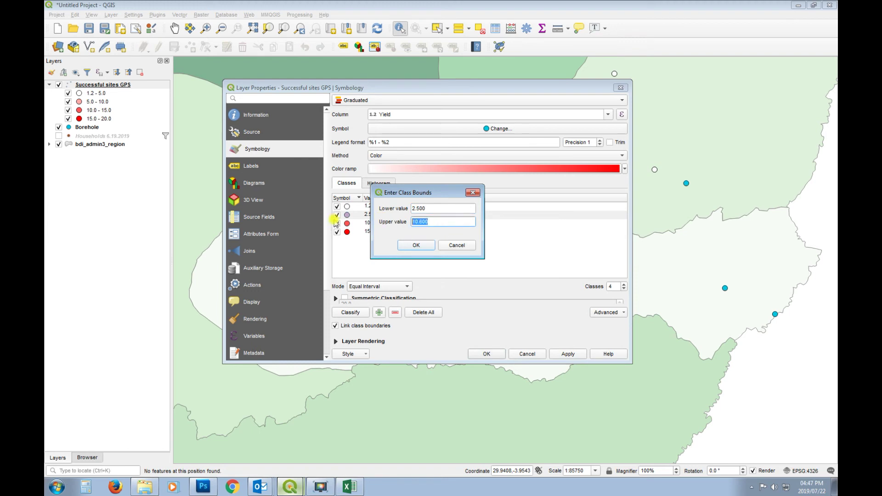
pyautogui.write('5')
pyautogui.click(416, 246)
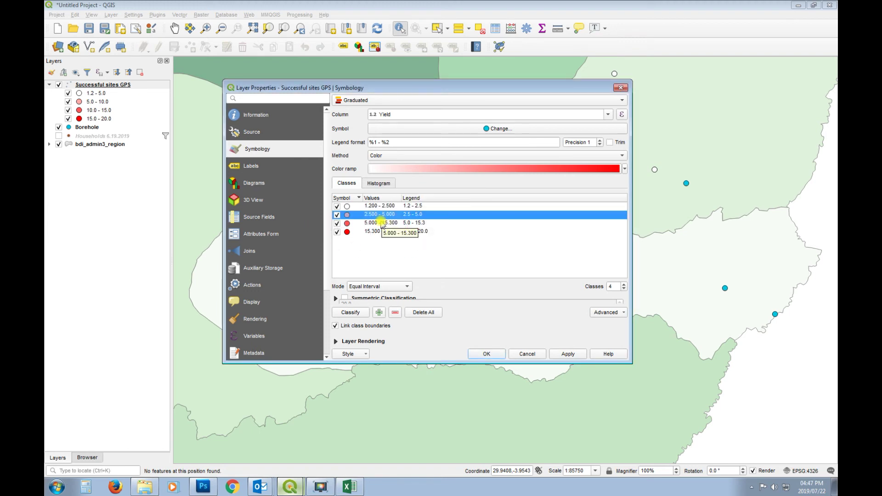
# Set the third yield class's upper value to 10 and apply the new classes to the Successful sites GPS layer
pyautogui.doubleClick(368, 224)
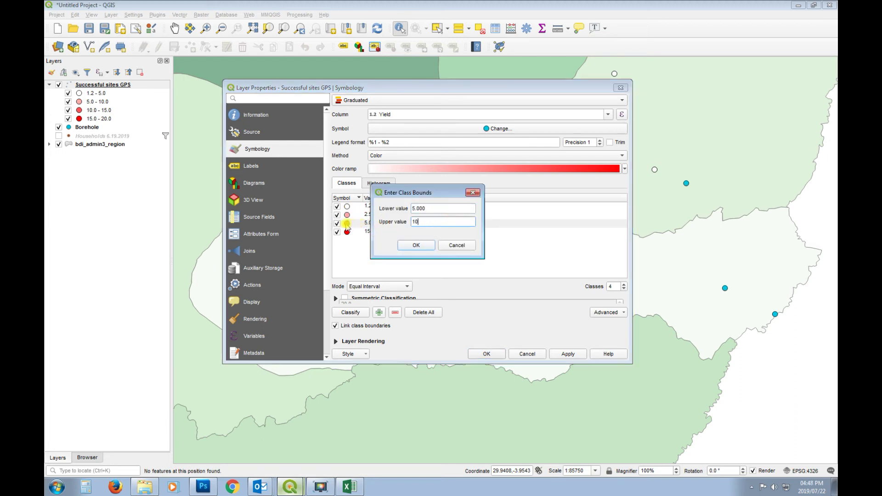
pyautogui.click(423, 246)
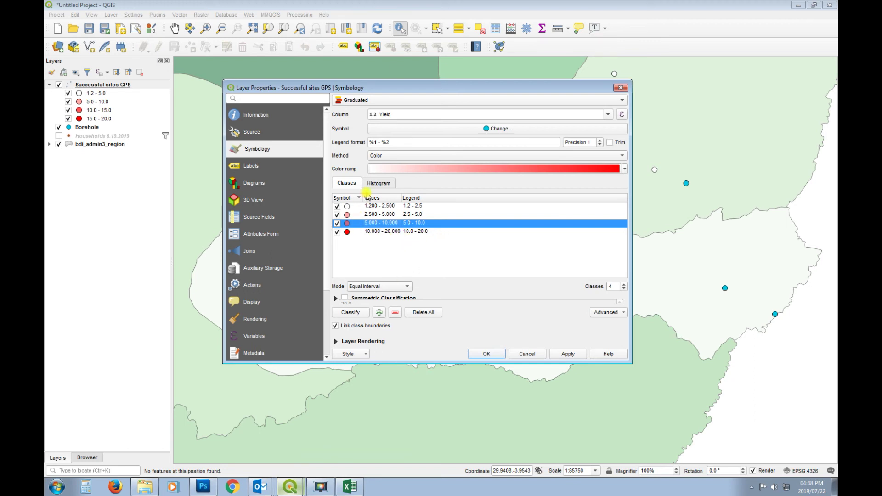
pyautogui.click(569, 354)
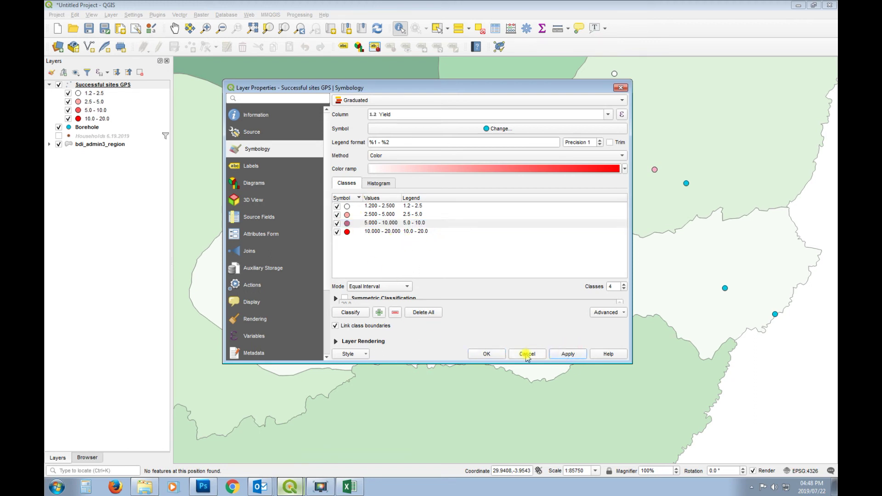
pyautogui.click(488, 354)
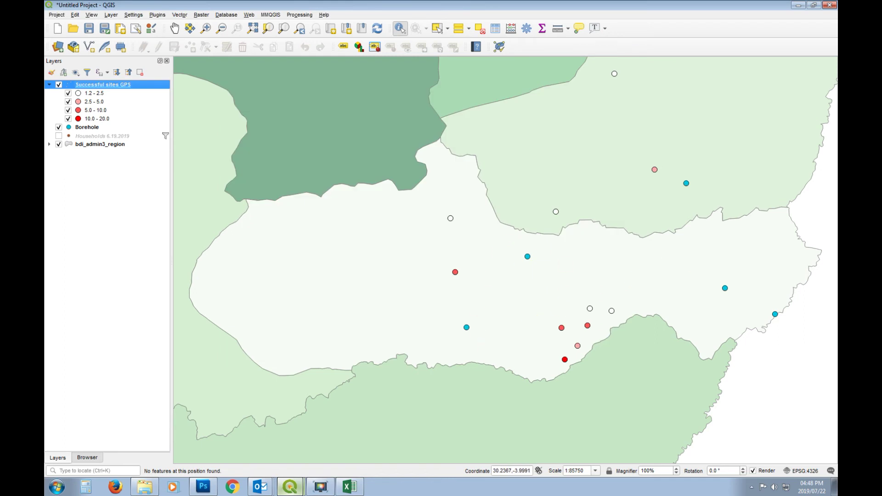
# Compare the yields in the Excel worksheet with the new legend classes in the QGIS layout
pyautogui.click(292, 490)
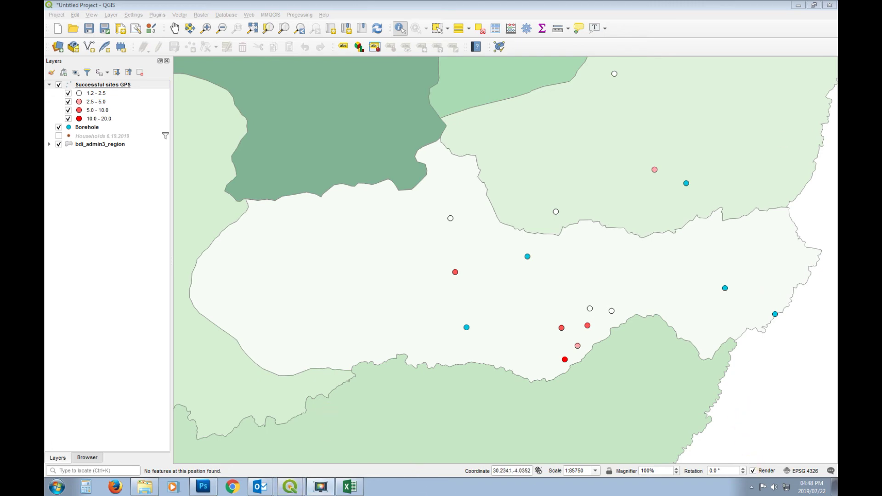
pyautogui.click(350, 487)
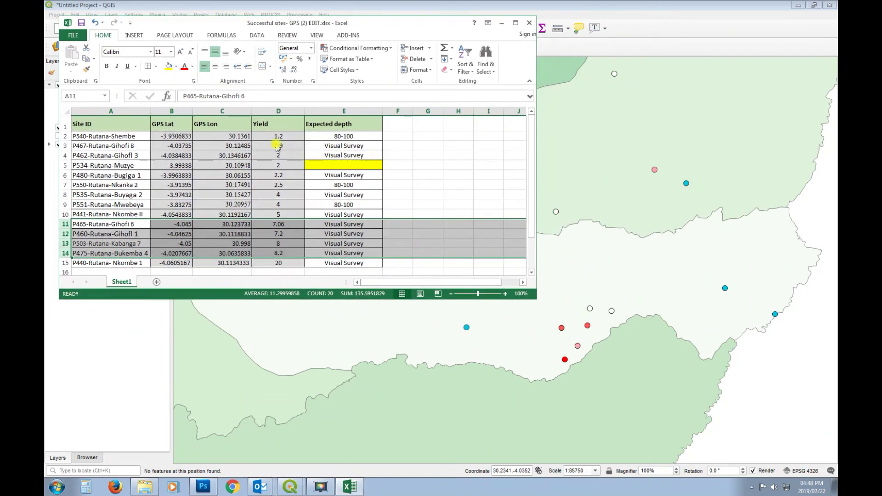
pyautogui.click(286, 472)
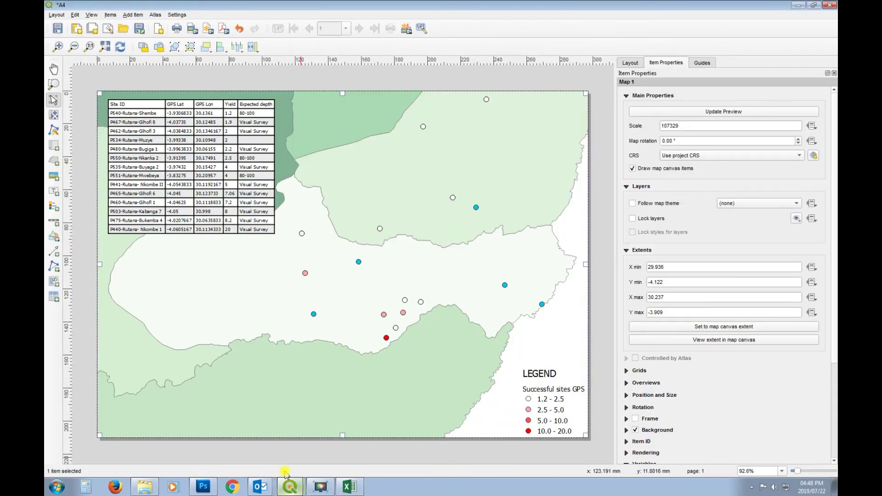
pyautogui.click(286, 489)
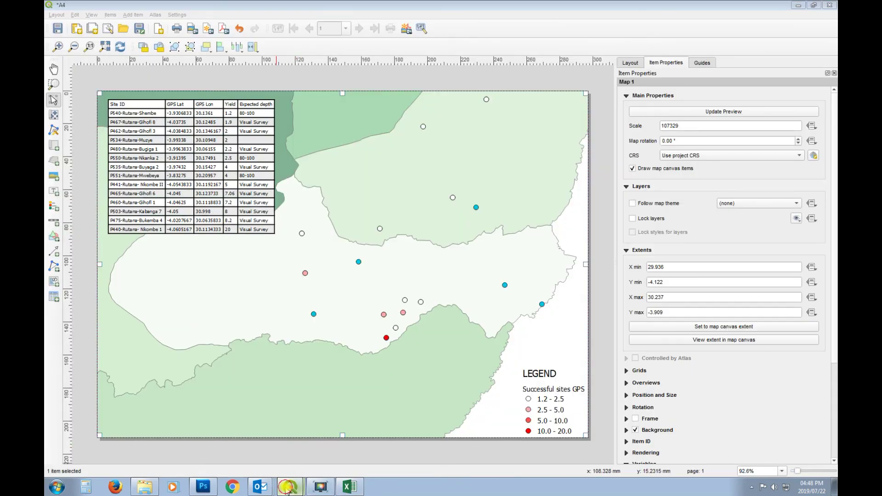
pyautogui.click(357, 487)
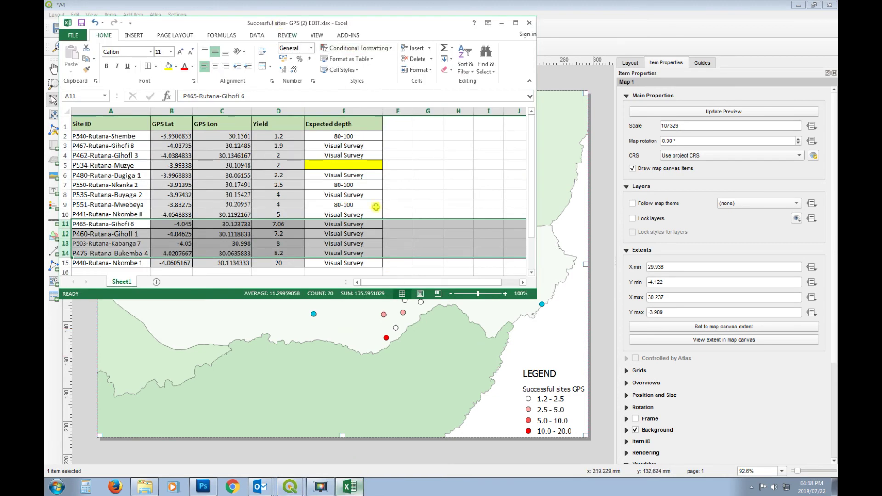
# Clear the yellow fill from the empty Expected depth cell of P534-Rutana-Muzye
pyautogui.click(348, 165)
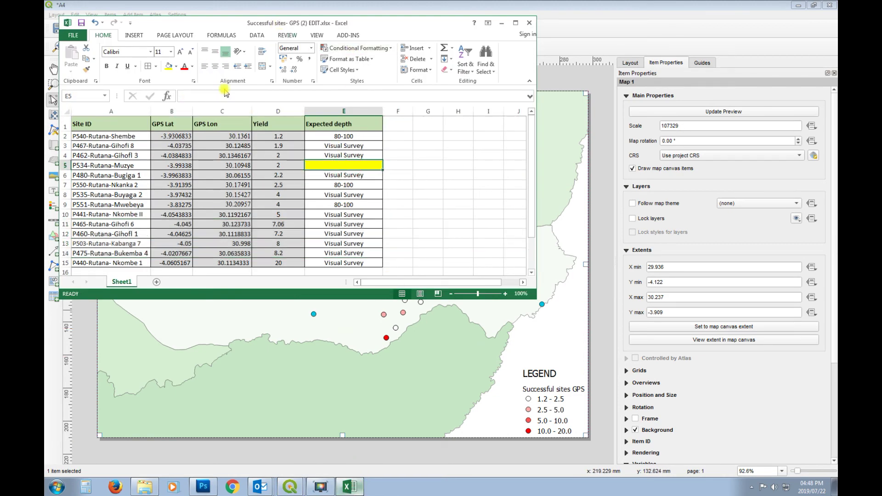
pyautogui.click(169, 66)
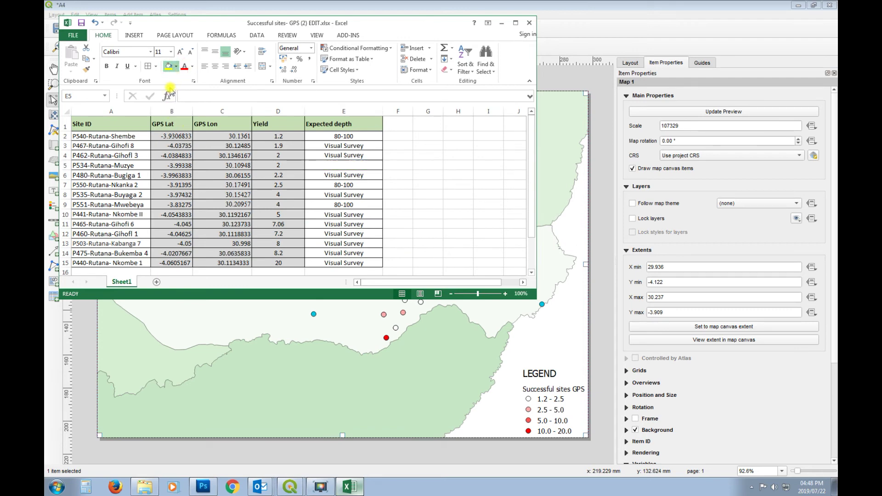
pyautogui.click(313, 195)
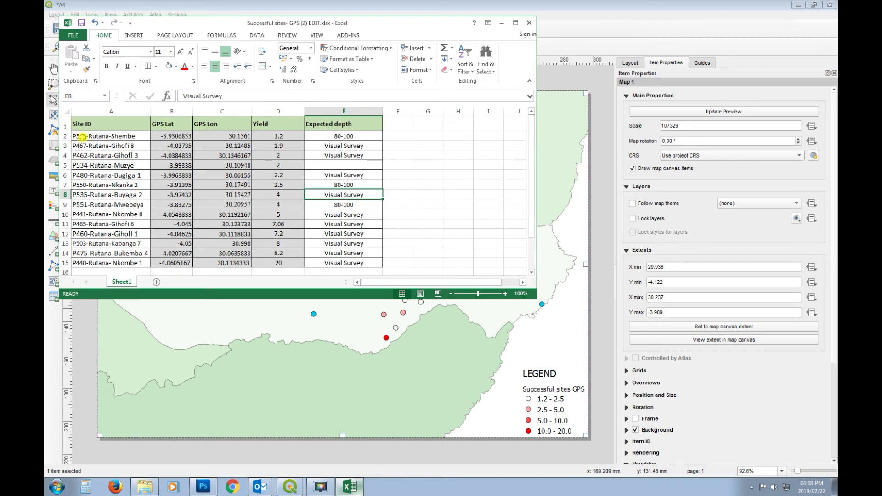
# Fill the table cells of rows 8 to 10, with yields 4 to 5, with a custom light red colour
pyautogui.moveTo(342, 134); pyautogui.dragTo(128, 185)
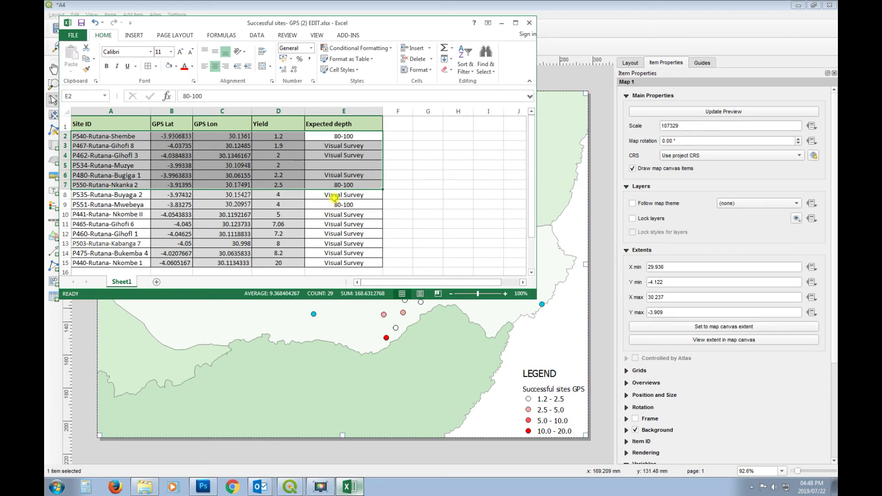
pyautogui.moveTo(330, 195); pyautogui.dragTo(107, 214)
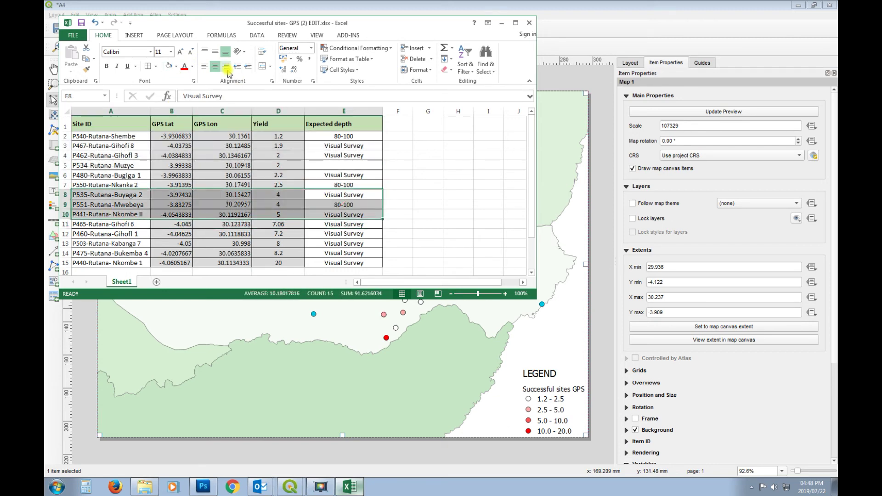
pyautogui.click(170, 67)
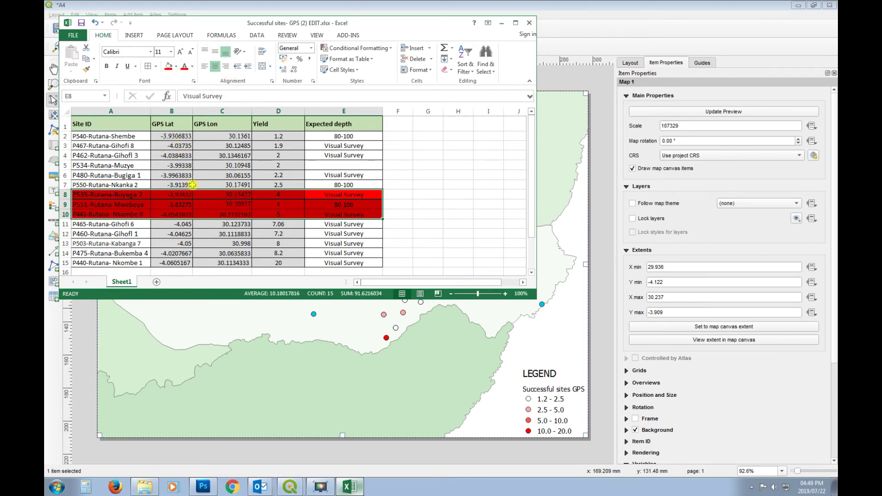
pyautogui.click(176, 67)
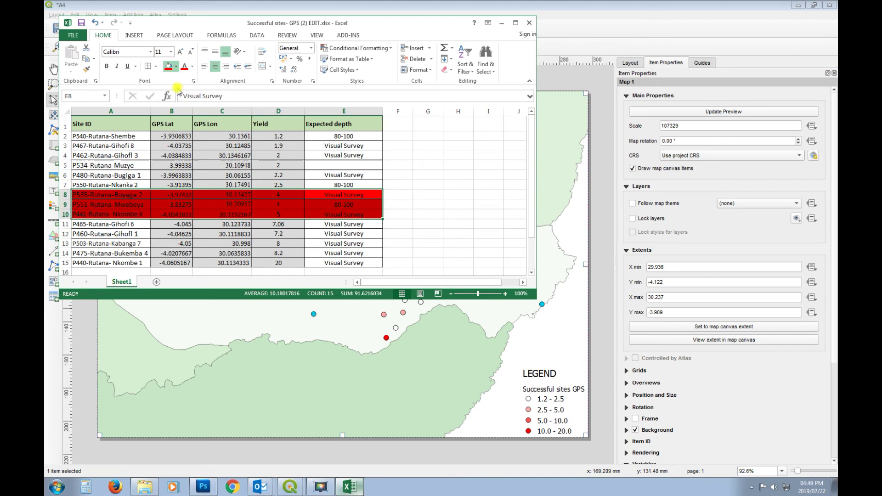
pyautogui.click(204, 164)
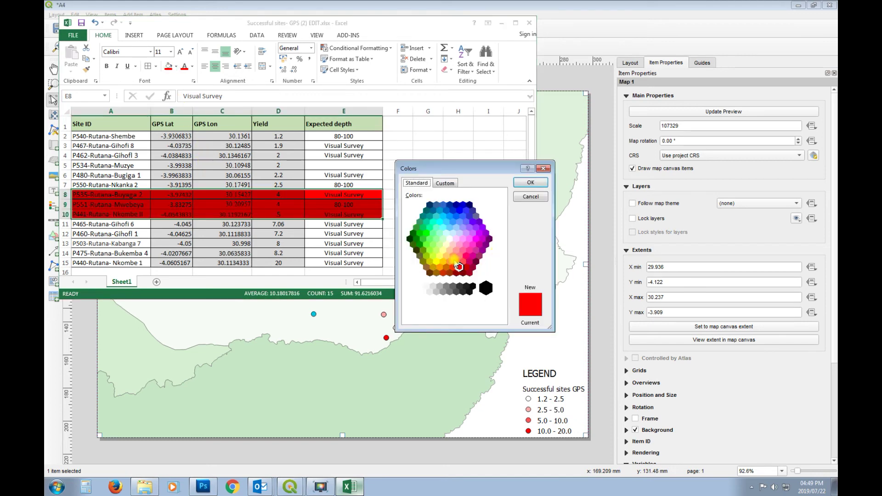
pyautogui.click(459, 256)
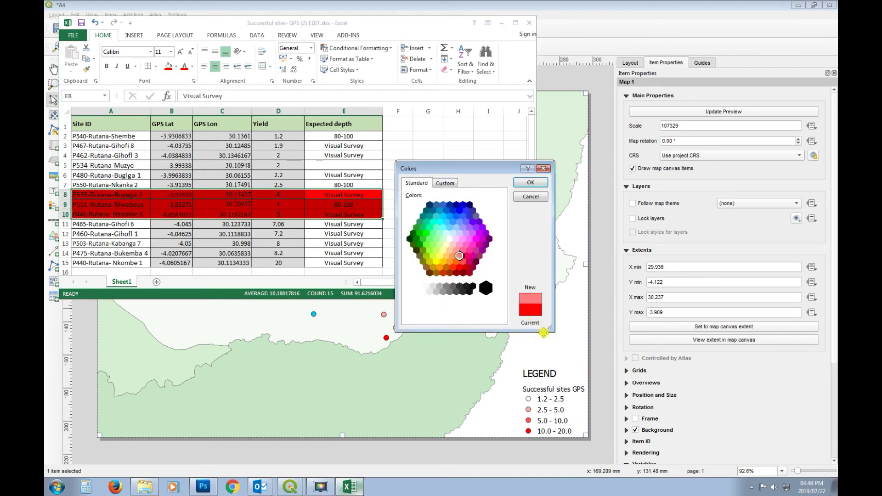
pyautogui.click(529, 182)
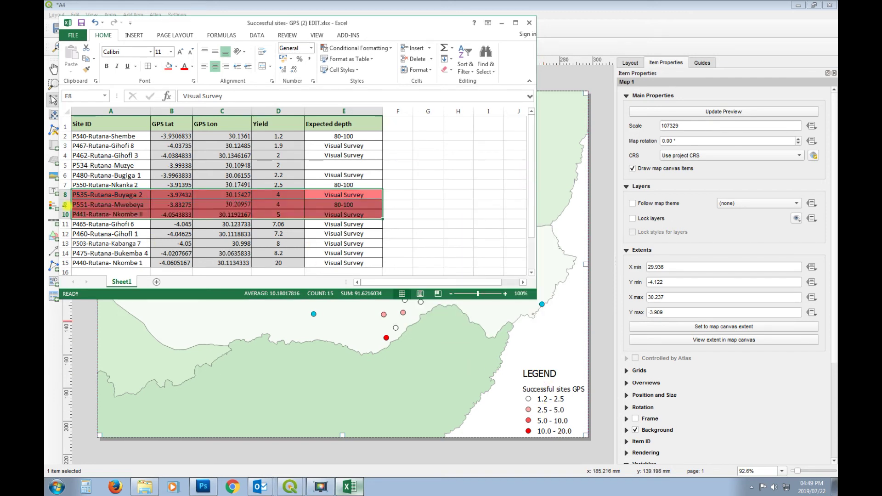
# Fill only the table cells of rows 11 to 14, with yields 7.06 to 8.2, with a custom medium red colour
pyautogui.moveTo(65, 224); pyautogui.dragTo(68, 253)
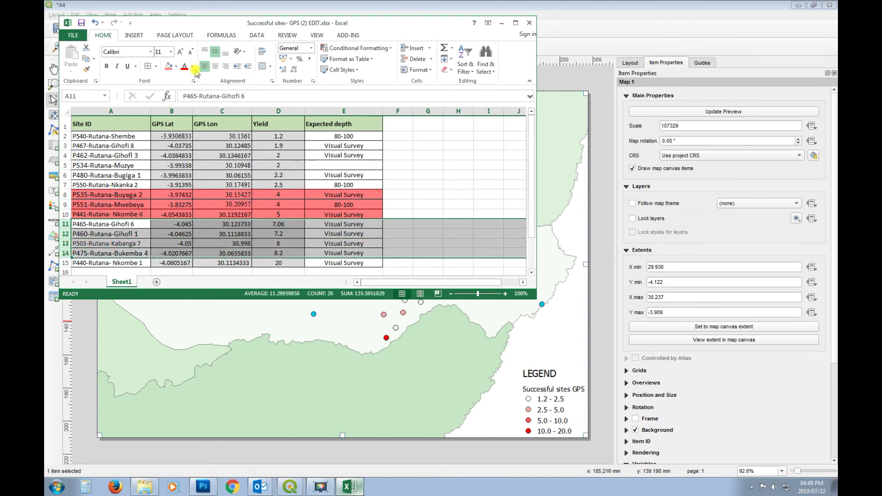
pyautogui.click(169, 66)
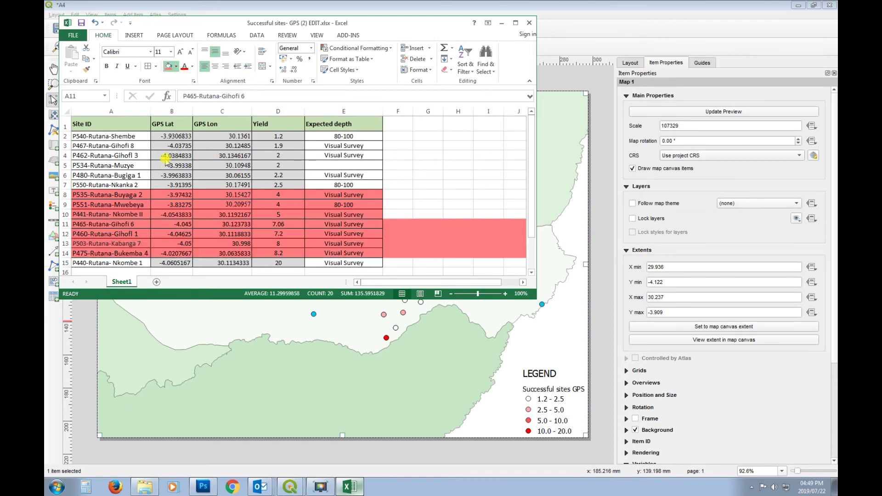
pyautogui.click(186, 181)
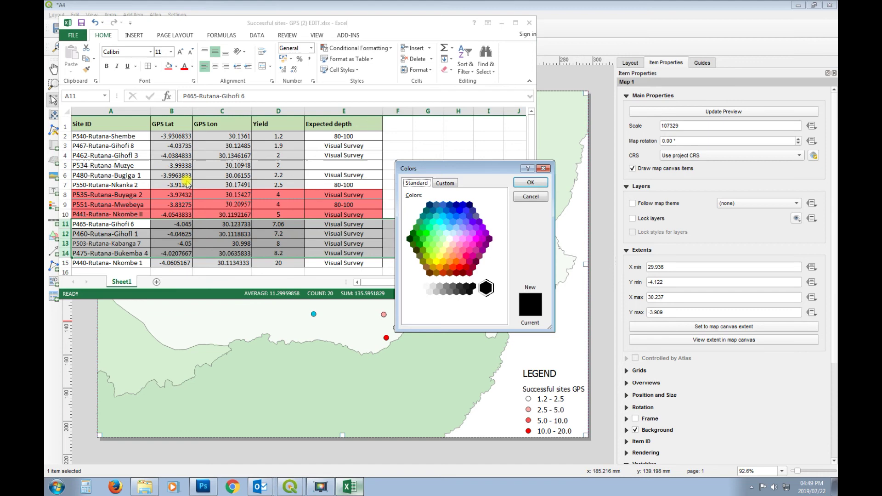
pyautogui.click(463, 263)
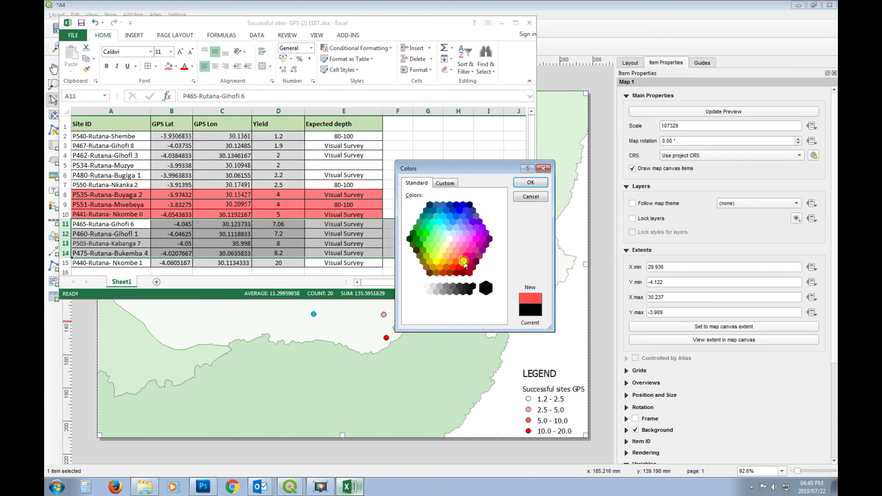
pyautogui.click(529, 183)
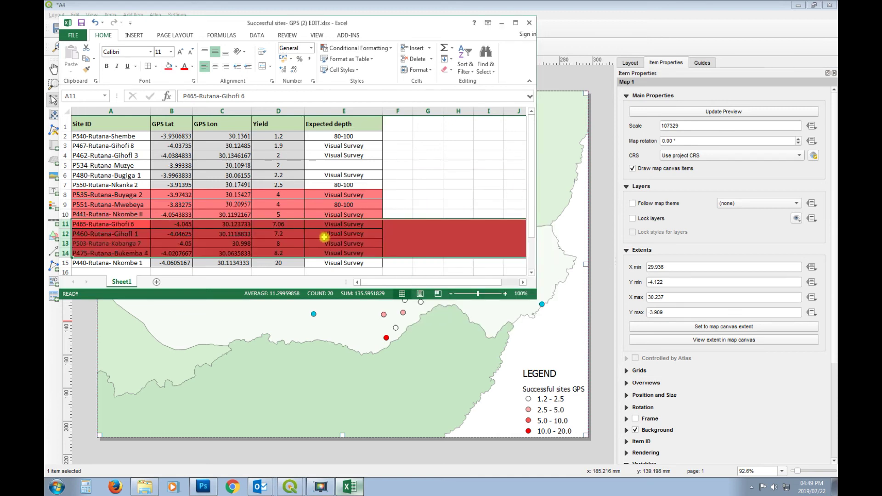
pyautogui.hotkey('ctrl', 'z')
pyautogui.moveTo(336, 227); pyautogui.dragTo(103, 248)
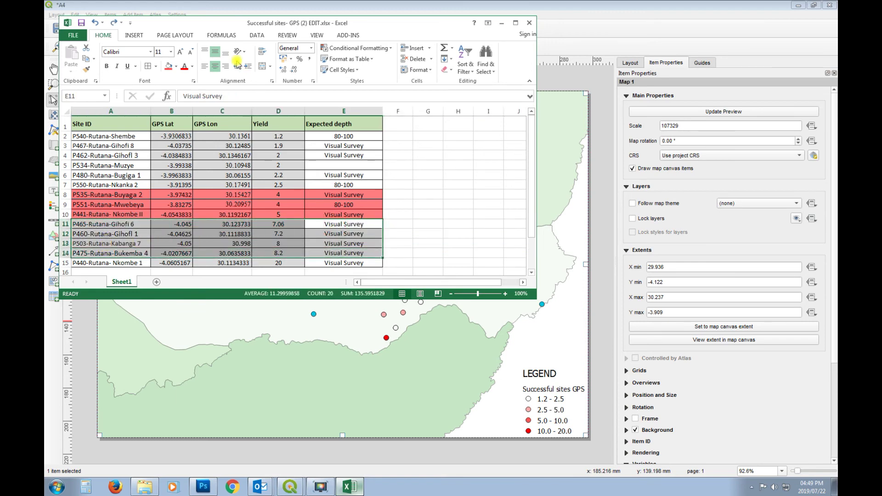
pyautogui.click(168, 66)
# Change the fill of table rows 8 to 10 to a lighter custom pink
pyautogui.moveTo(331, 215); pyautogui.dragTo(110, 193)
pyautogui.click(176, 66)
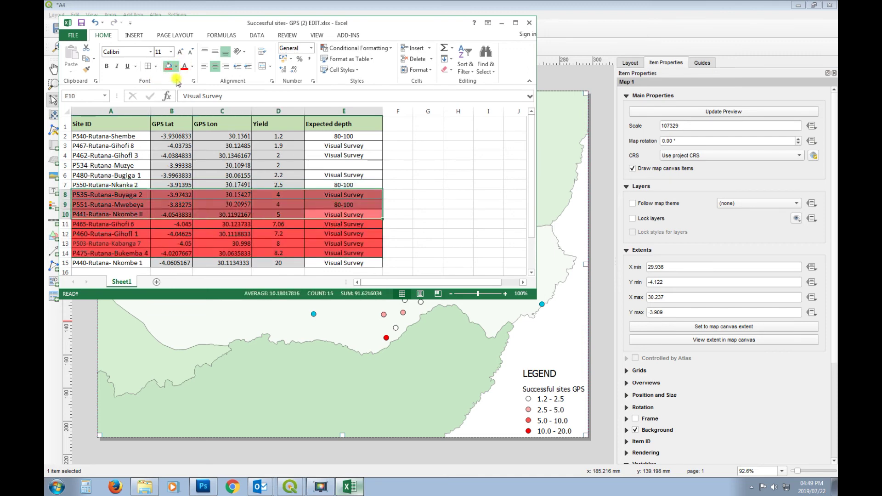
pyautogui.click(207, 180)
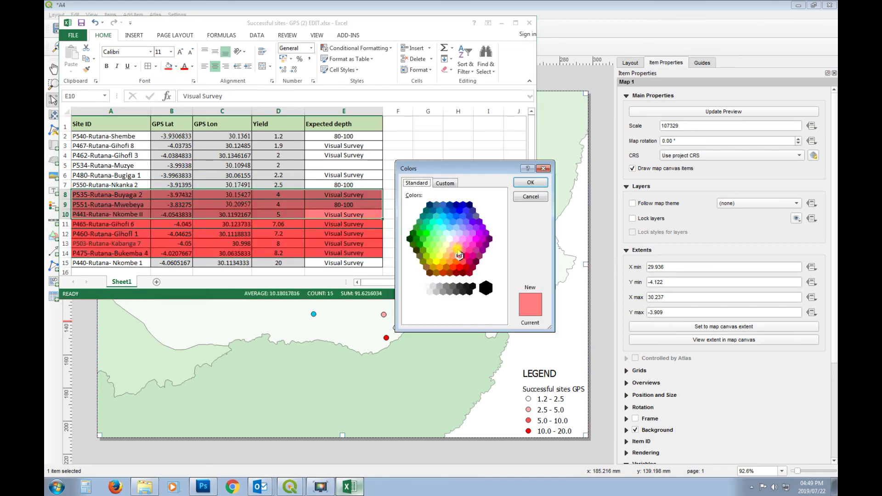
pyautogui.click(530, 183)
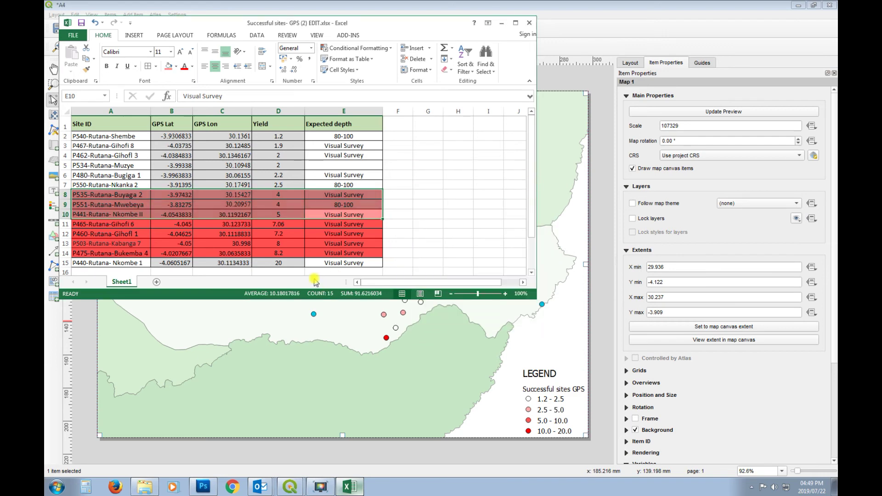
# Fill the table cells of row 15, the site with yield 20, with solid red
pyautogui.moveTo(323, 264); pyautogui.dragTo(127, 262)
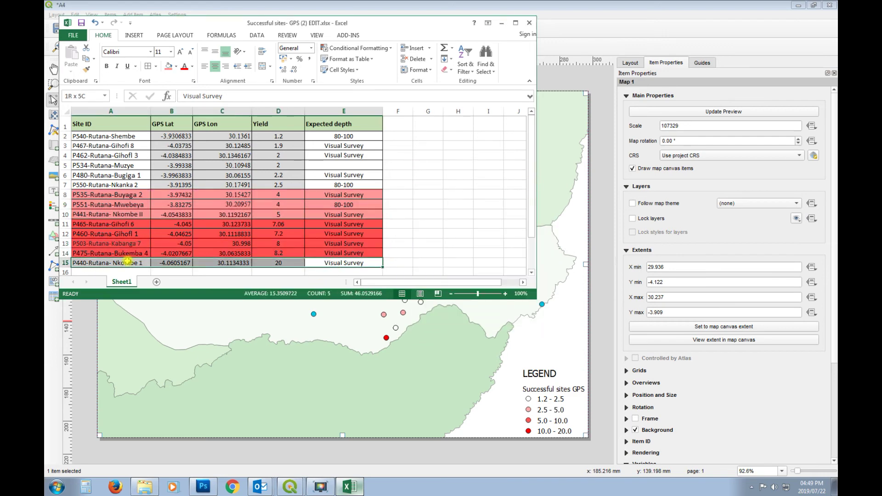
pyautogui.click(168, 66)
pyautogui.click(279, 224)
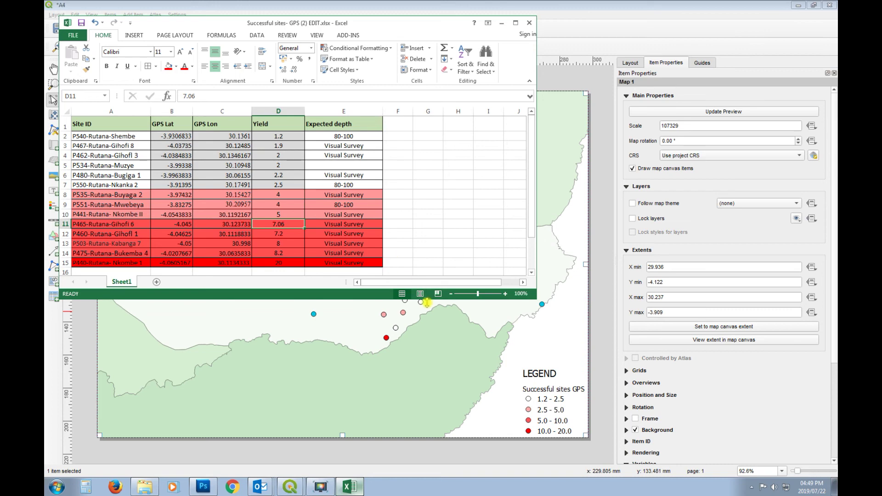
# Make the Excel window slightly taller and copy the whole colour-coded table, A1:E15, including its header row
pyautogui.moveTo(427, 304); pyautogui.dragTo(427, 316)
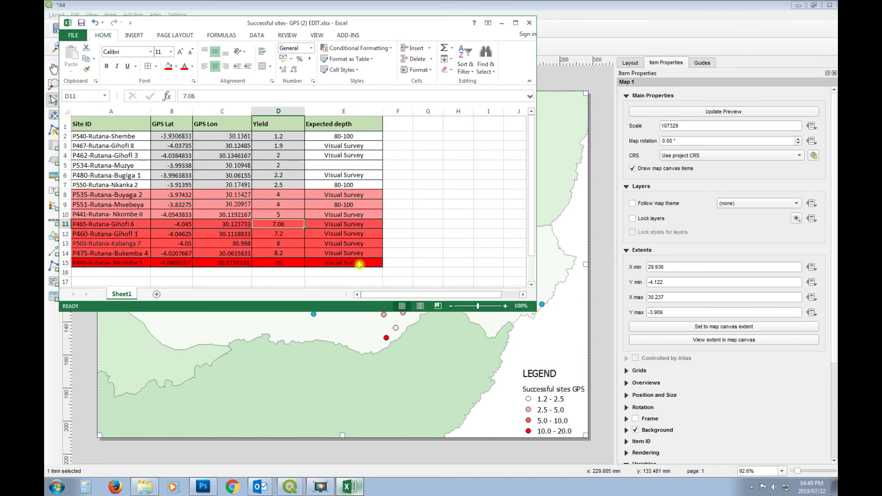
pyautogui.moveTo(362, 265); pyautogui.dragTo(101, 128)
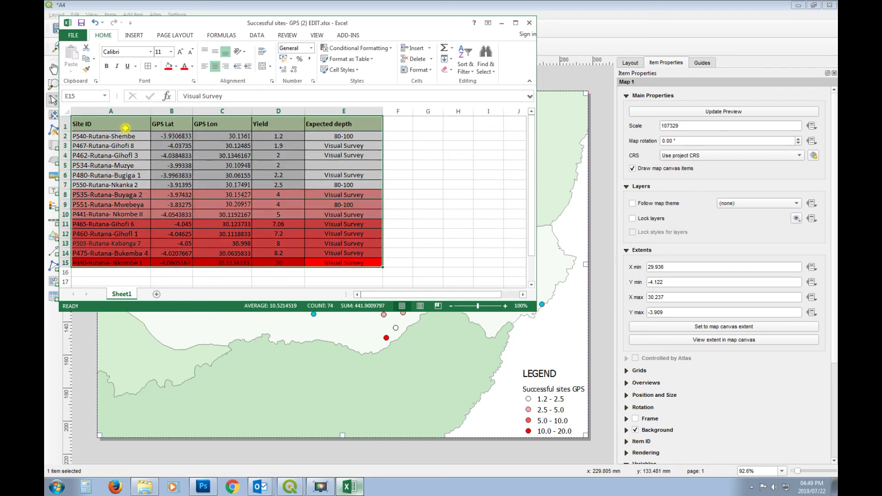
pyautogui.rightClick(125, 128)
pyautogui.click(164, 145)
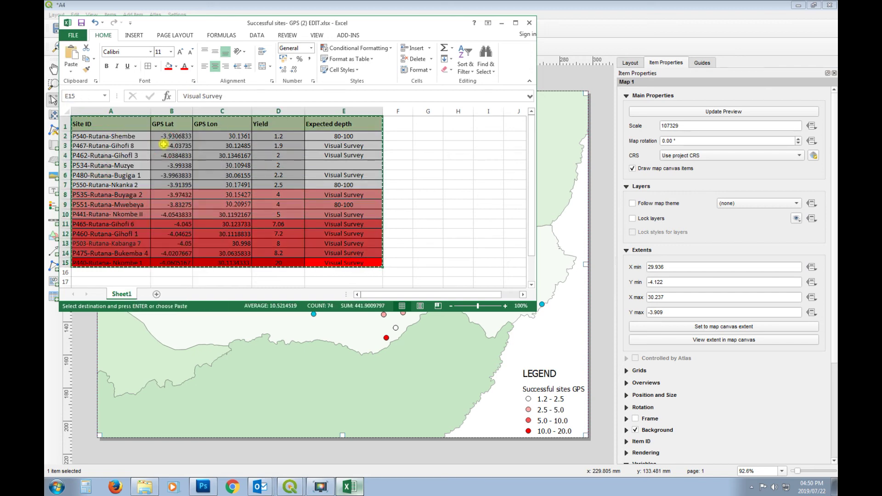
# Switch to Photoshop, create a 660 x 321 pixel document from the Clipboard preset and paste the copied table into it
pyautogui.click(204, 487)
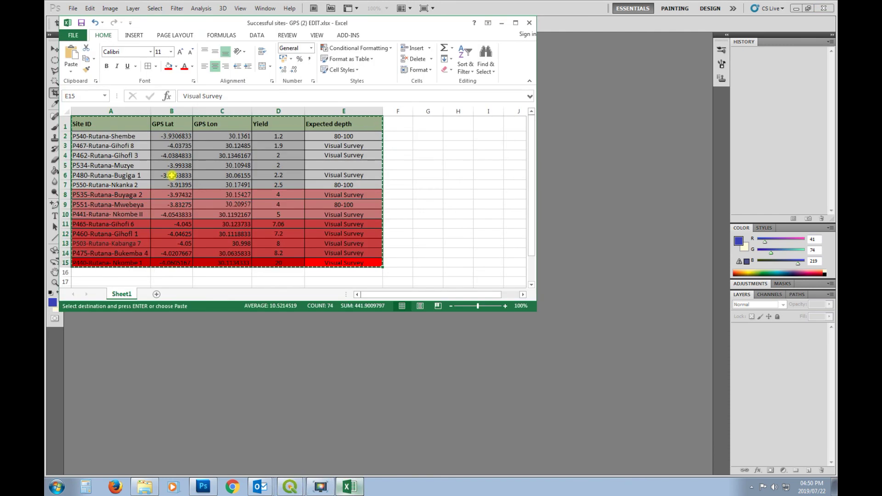
pyautogui.click(350, 487)
pyautogui.rightClick(146, 164)
pyautogui.click(193, 356)
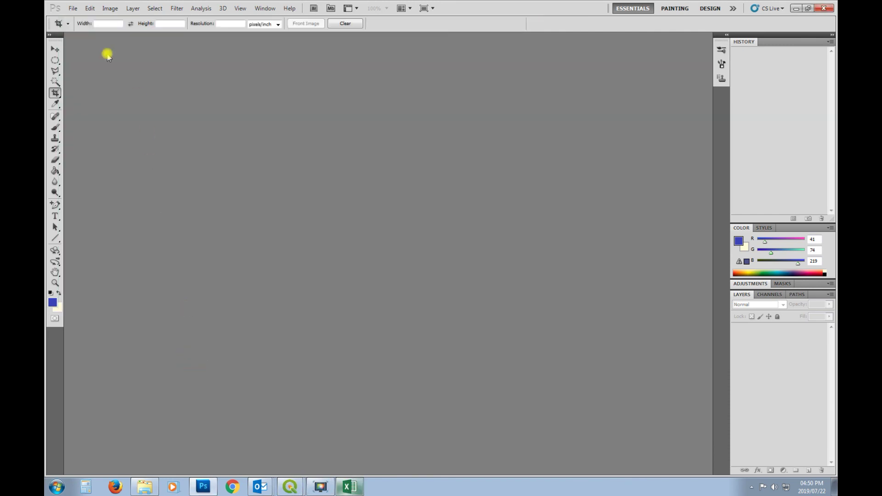
pyautogui.click(73, 8)
pyautogui.click(92, 18)
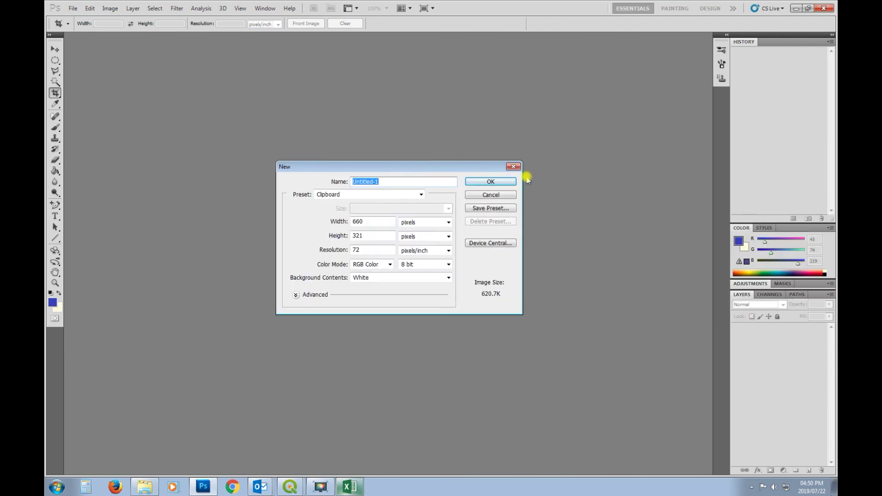
pyautogui.click(509, 179)
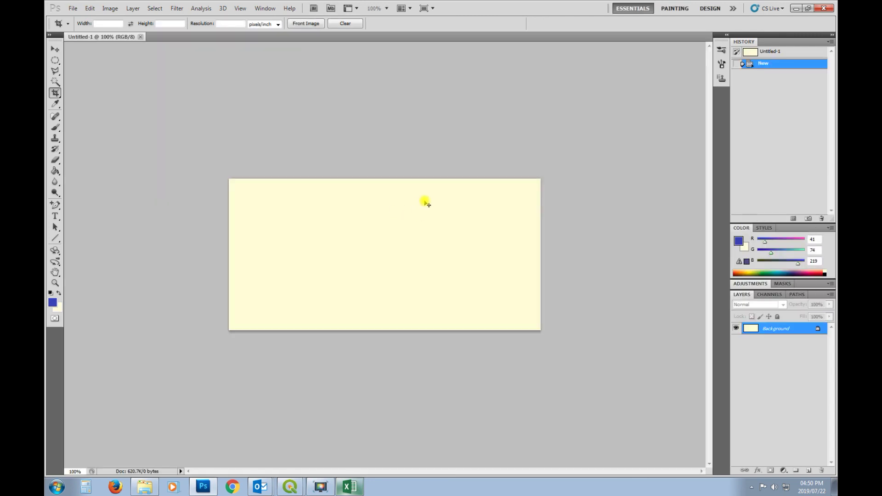
pyautogui.hotkey('ctrl', 'v')
# Start saving the pasted table image under a new file and set its format to PNG
pyautogui.click(73, 9)
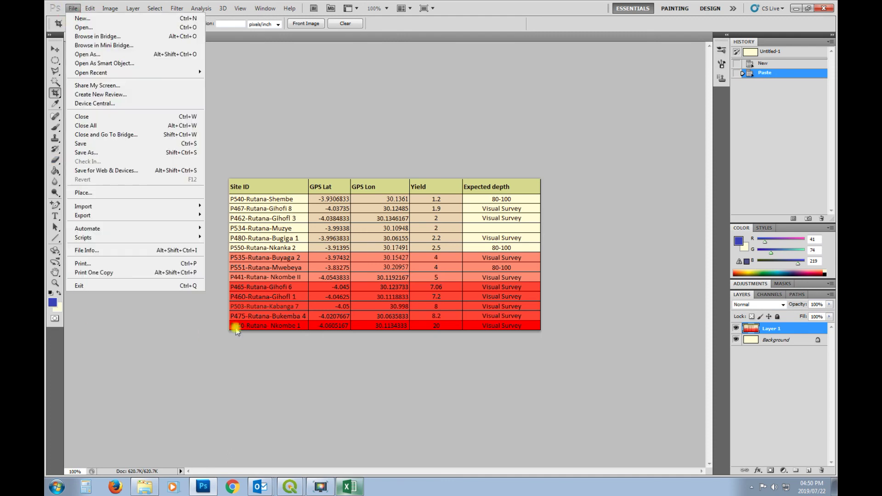
pyautogui.click(129, 153)
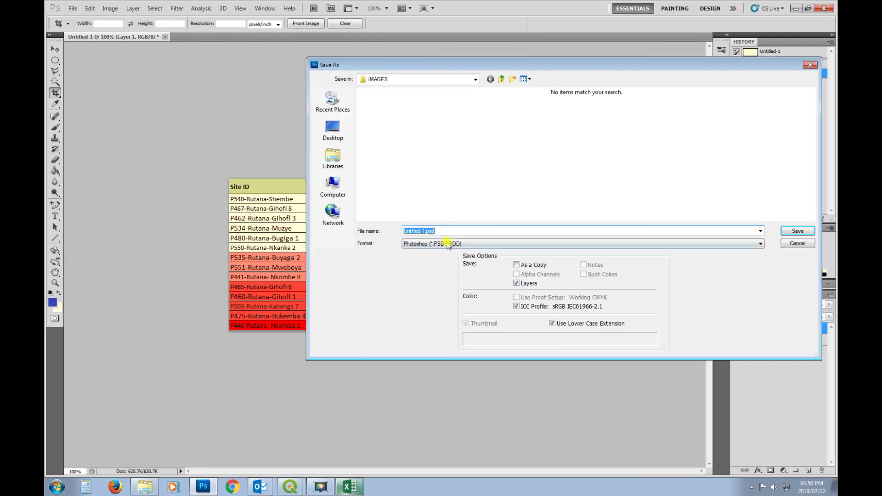
pyautogui.click(446, 243)
pyautogui.click(449, 345)
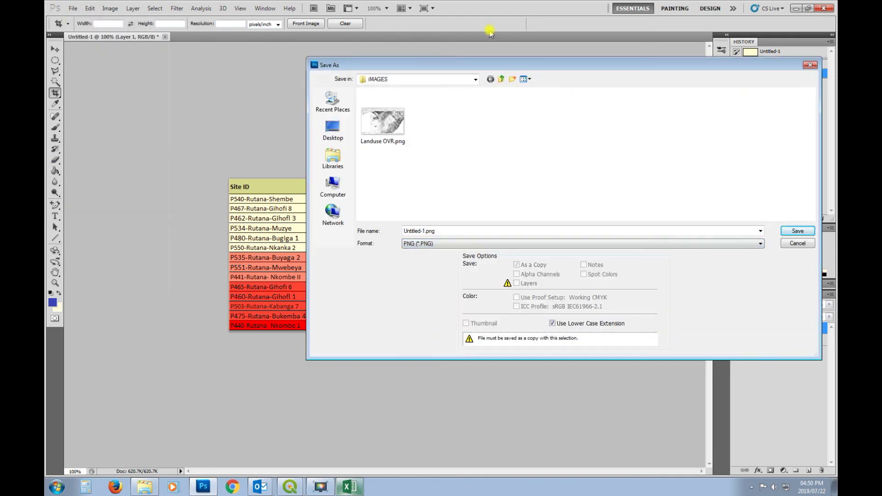
# Save the PNG as table in GIS_Projects > SMS140_Burundi_WaterSupply > Projects > Bukemba > Data > Images
pyautogui.click(478, 80)
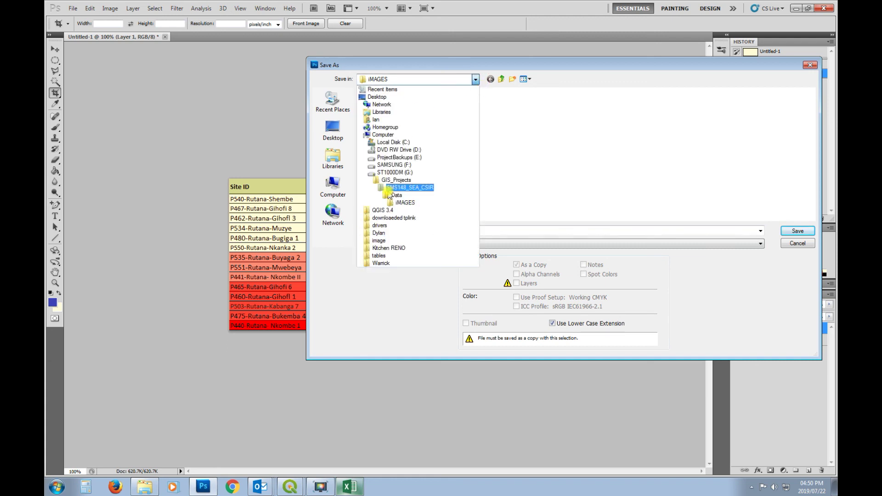
pyautogui.click(389, 182)
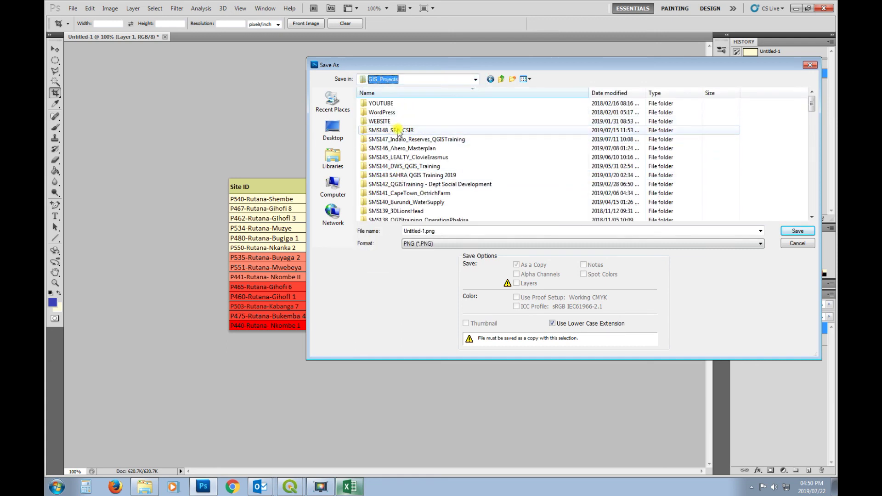
pyautogui.doubleClick(425, 202)
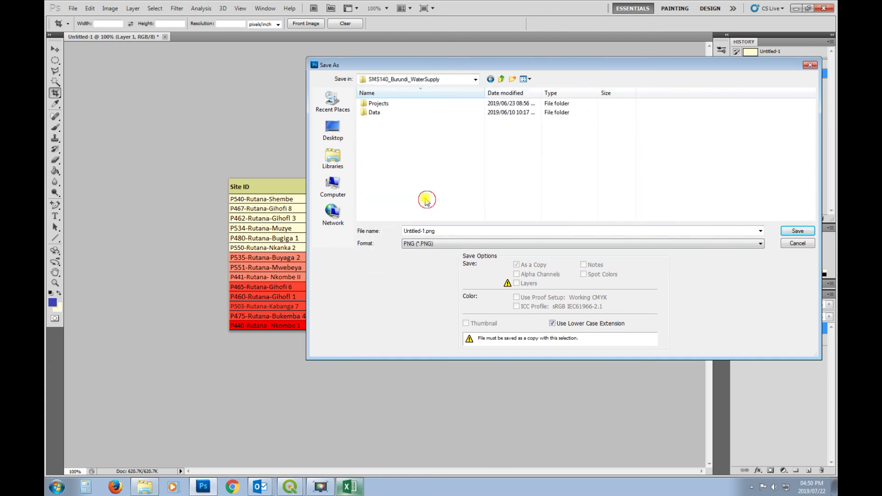
pyautogui.doubleClick(381, 104)
pyautogui.doubleClick(383, 104)
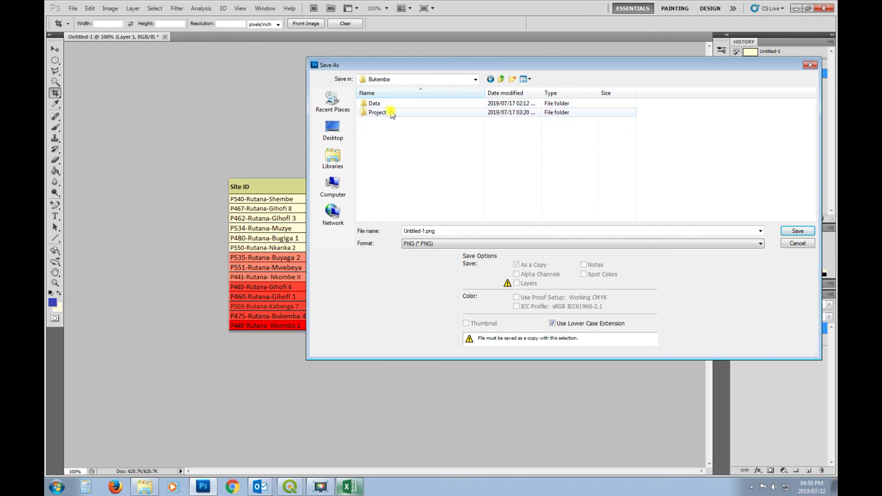
pyautogui.doubleClick(382, 104)
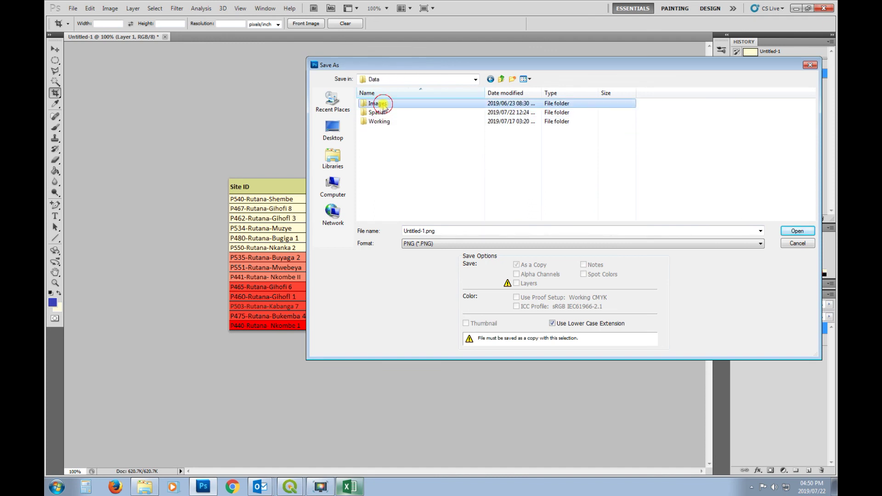
pyautogui.doubleClick(375, 103)
pyautogui.click(441, 228)
pyautogui.write('table')
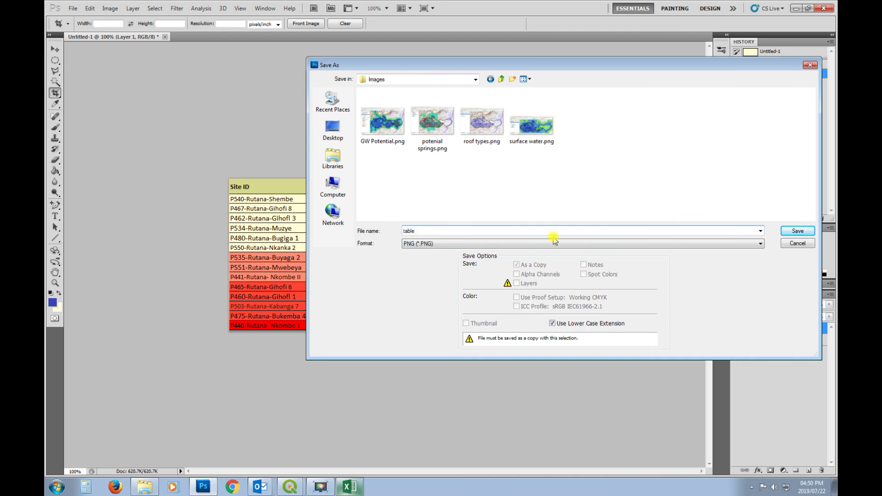
pyautogui.click(798, 230)
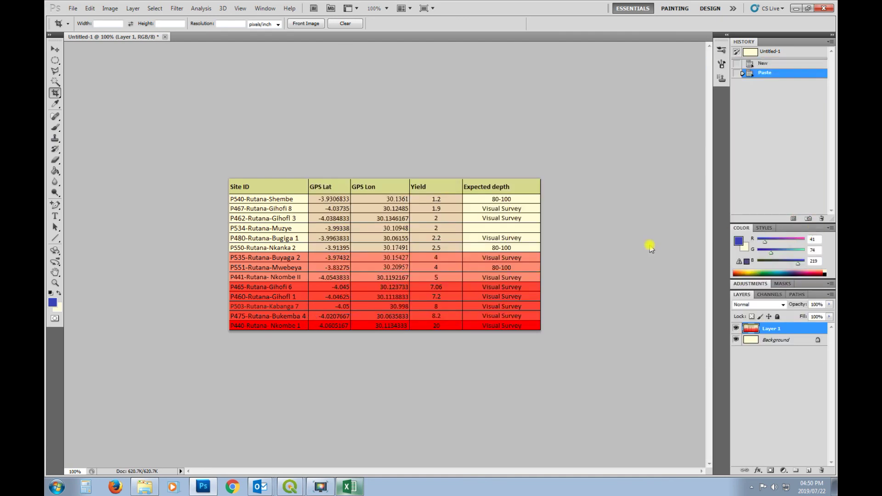
# Switch to the QGIS layout and add a picture item about 110 x 50 mm in the page's lower-left area
pyautogui.click(291, 487)
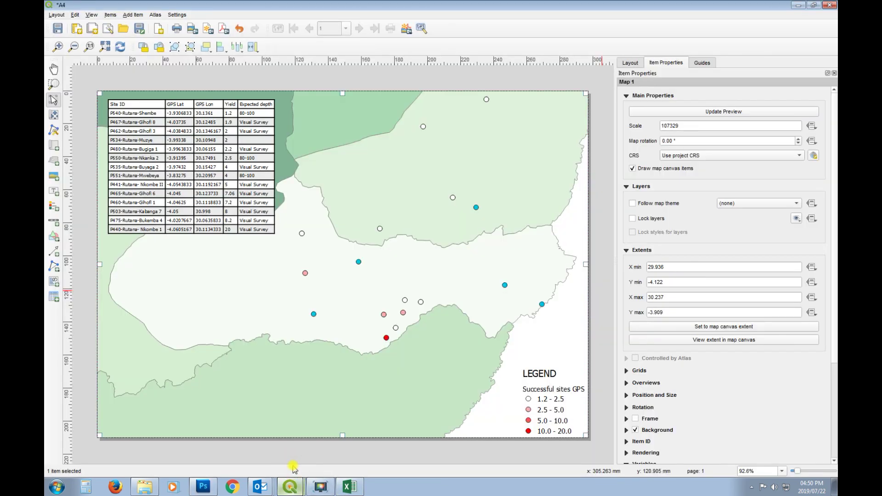
pyautogui.click(54, 176)
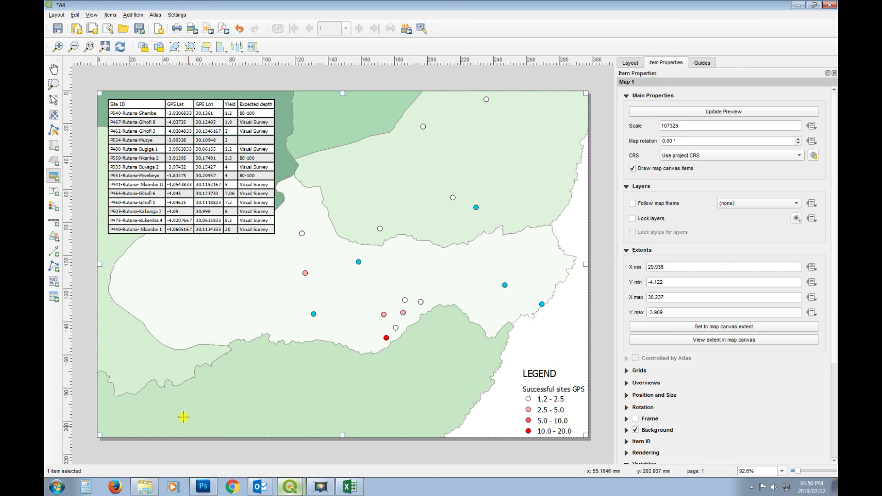
pyautogui.moveTo(103, 346); pyautogui.dragTo(286, 428)
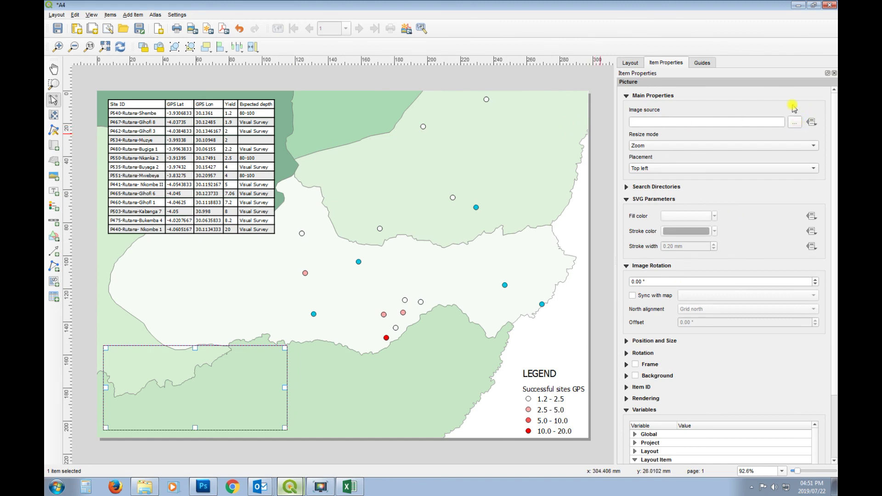
# Browse for the picture's image source in the SMS140_Burundi_WaterSupply project's Bukemba > Data > Images folder on drive G
pyautogui.click(794, 122)
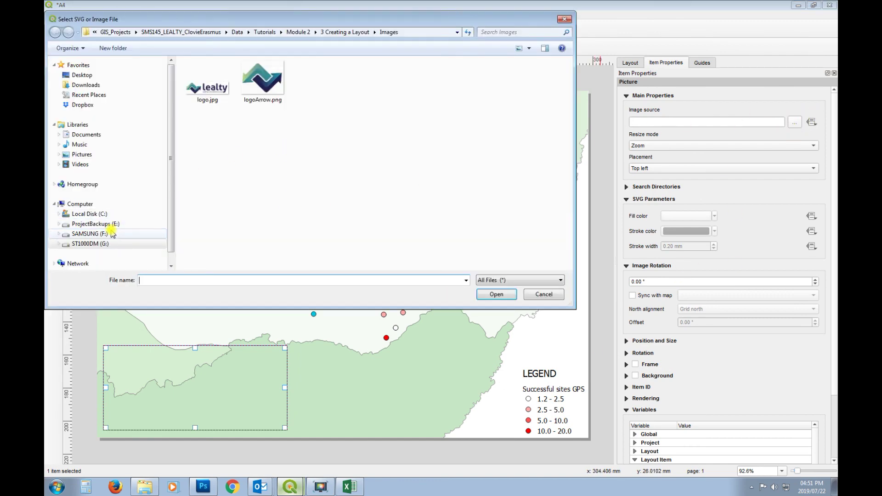
pyautogui.click(106, 241)
pyautogui.doubleClick(223, 165)
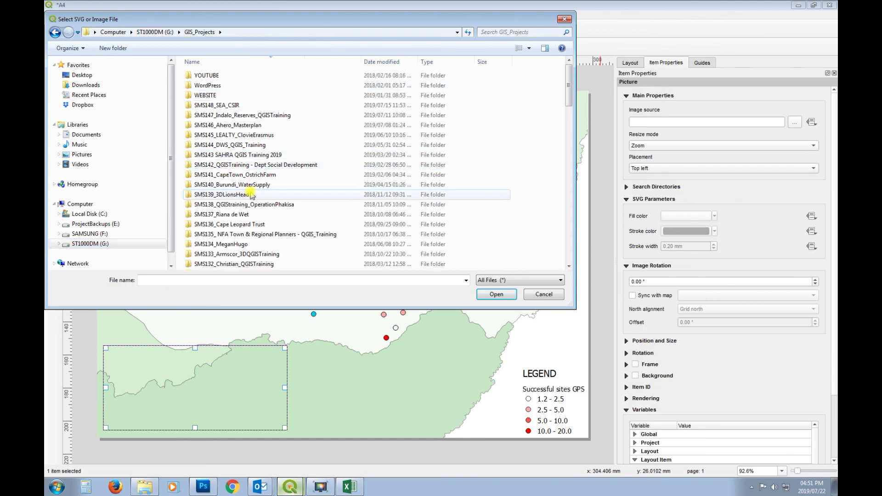
pyautogui.doubleClick(229, 185)
pyautogui.doubleClick(215, 87)
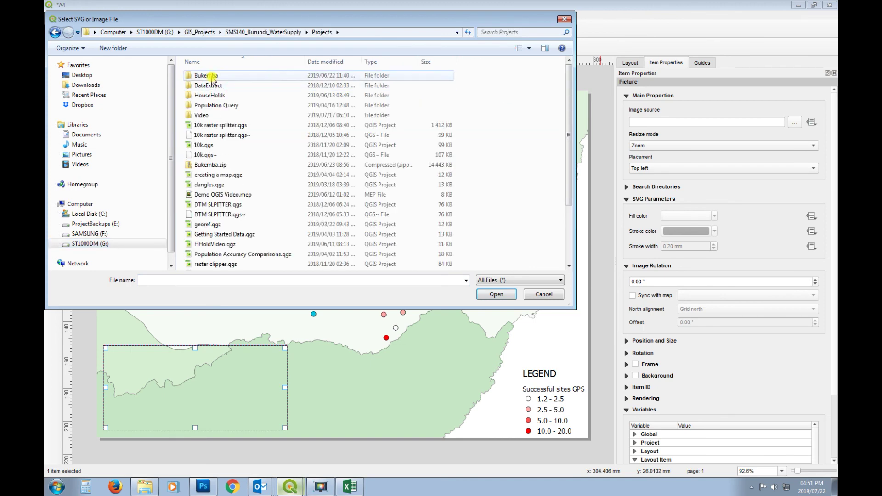
pyautogui.doubleClick(211, 75)
pyautogui.doubleClick(211, 76)
pyautogui.doubleClick(211, 76)
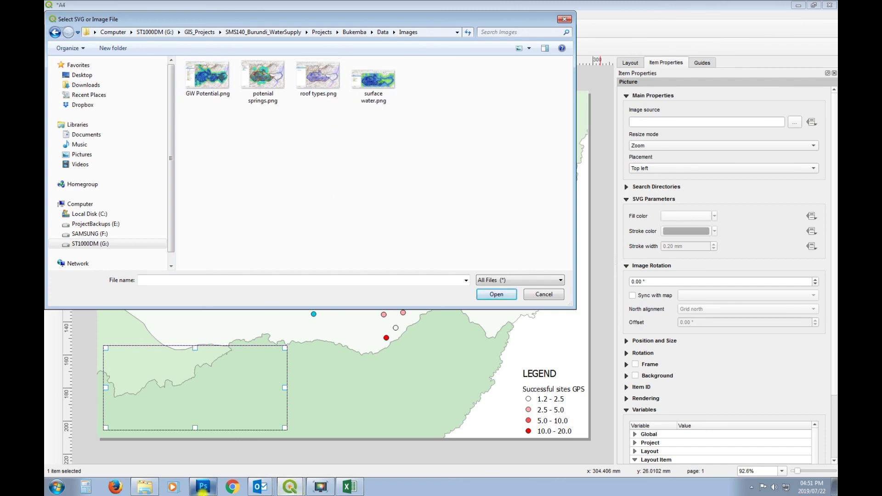
# Finish the PNG export in Photoshop with no interlacing, and load table.png as the image source of the QGIS picture item
pyautogui.click(203, 487)
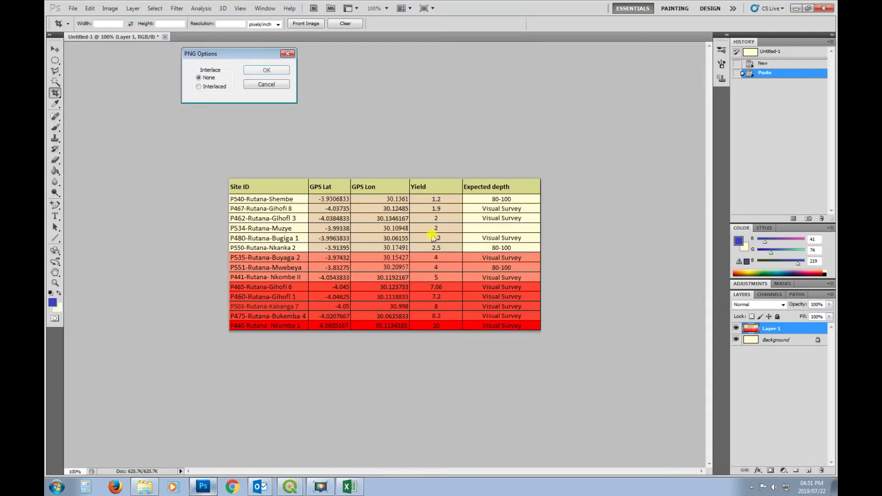
pyautogui.click(261, 68)
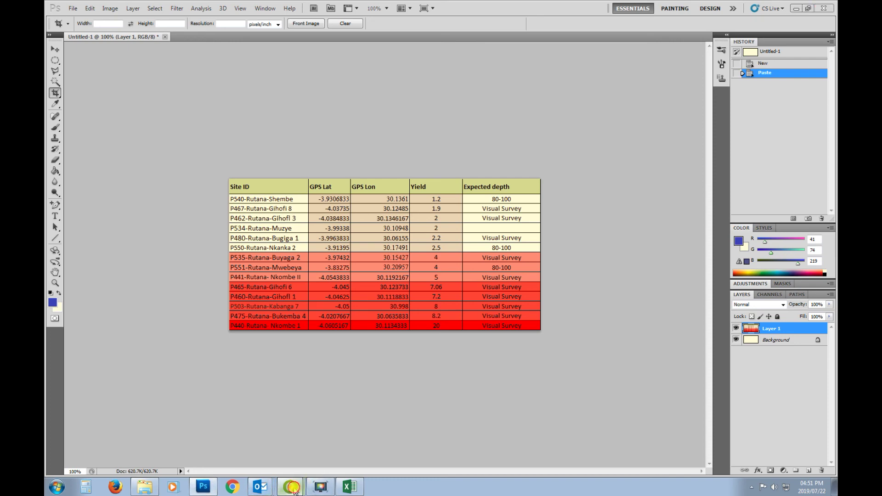
pyautogui.click(284, 467)
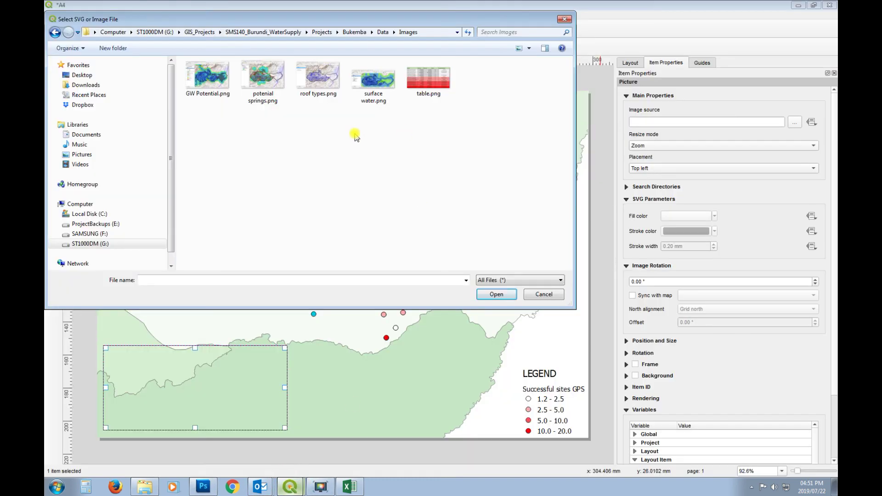
pyautogui.click(430, 90)
pyautogui.click(496, 294)
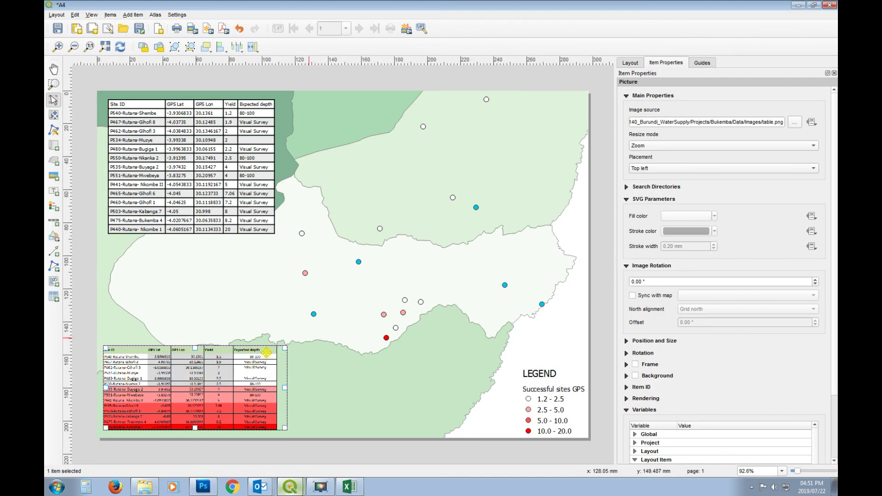
# Enlarge the coloured table picture to about 158 x 80 mm and move it up over the middle of the map
pyautogui.moveTo(194, 374); pyautogui.dragTo(208, 282)
pyautogui.moveTo(210, 338); pyautogui.dragTo(426, 419)
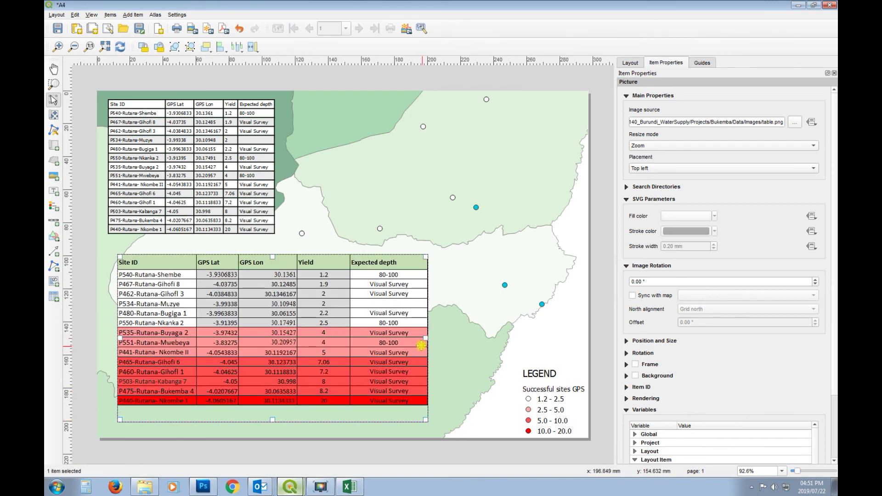
pyautogui.moveTo(427, 419); pyautogui.dragTo(377, 384)
pyautogui.moveTo(320, 337); pyautogui.dragTo(321, 272)
# Move the plain attribute table to the page's lower-left corner and fit the coloured table picture, about 165 mm wide, into the top-left corner
pyautogui.moveTo(195, 114); pyautogui.dragTo(194, 322)
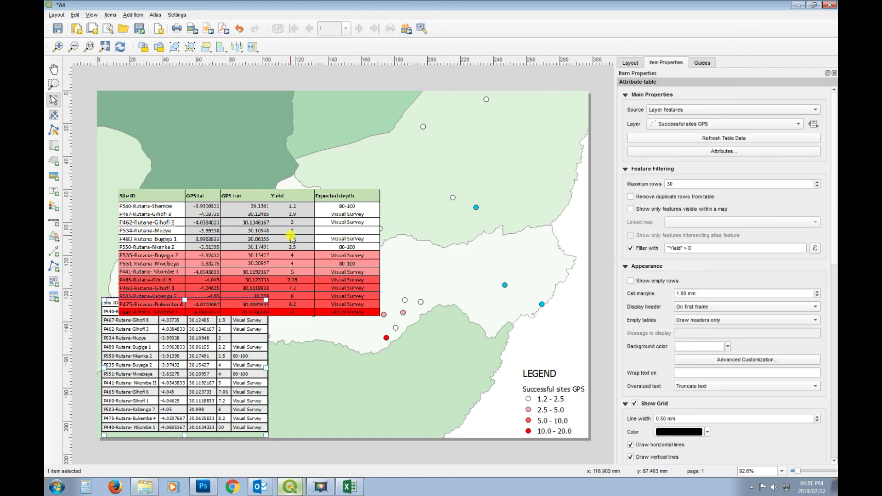
pyautogui.moveTo(290, 237); pyautogui.dragTo(264, 143)
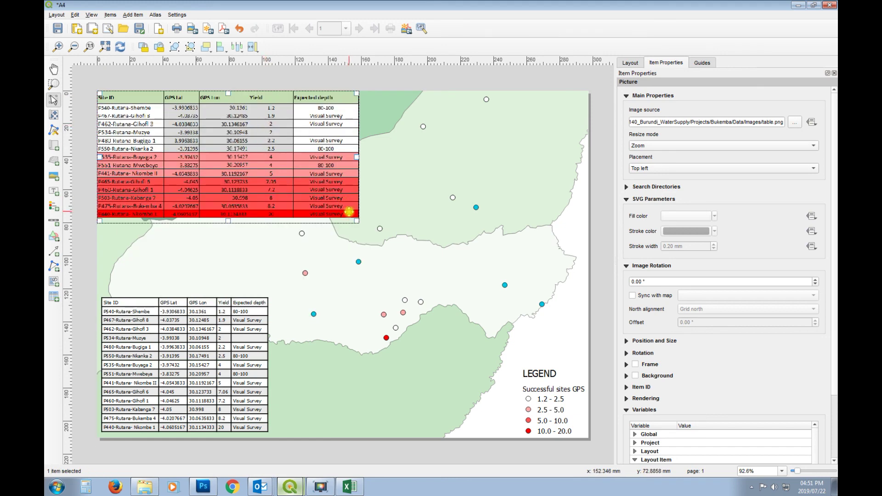
pyautogui.moveTo(354, 223); pyautogui.dragTo(368, 222)
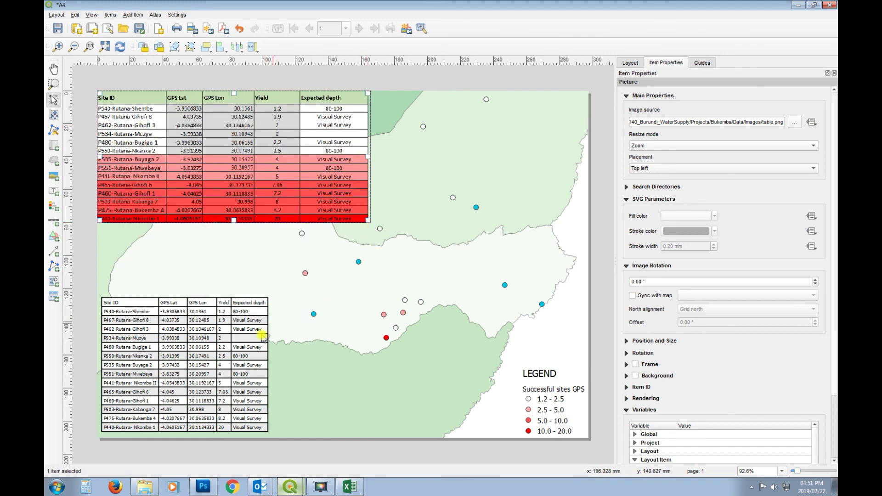
# Delete the plain attribute table from the layout
pyautogui.click(261, 336)
pyautogui.click(285, 90)
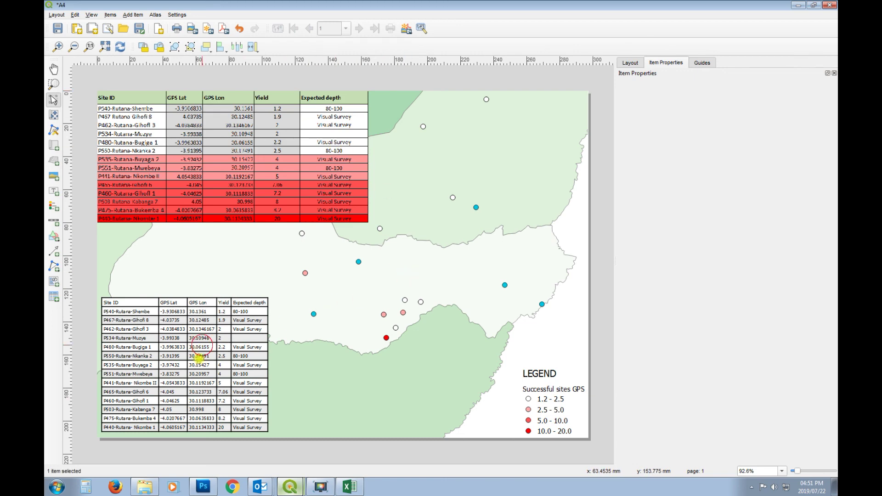
pyautogui.click(248, 389)
pyautogui.press('Delete')
# Shift the content of Map 1 down by about 30 mm within its frame to uncover sites behind the coloured table
pyautogui.click(335, 282)
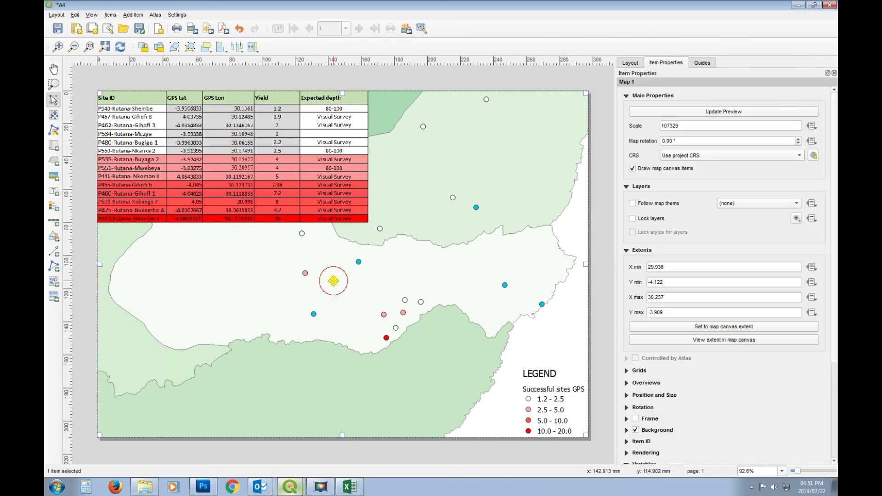
pyautogui.click(54, 115)
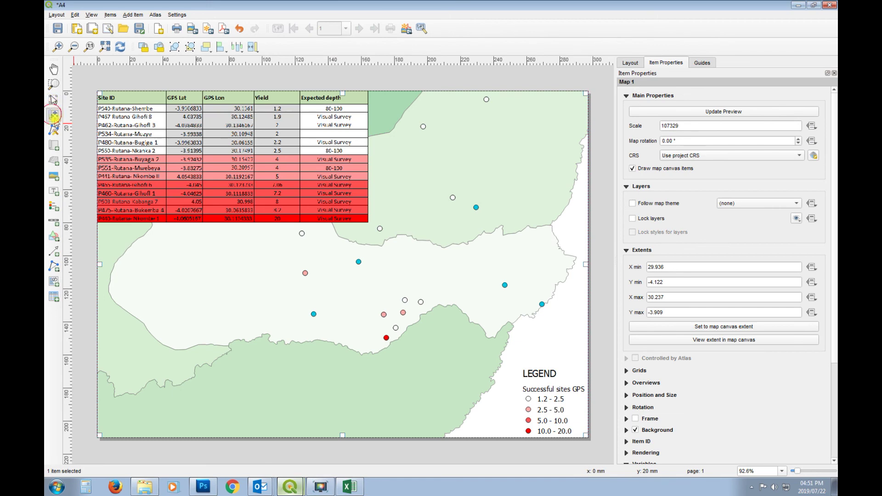
pyautogui.moveTo(296, 291); pyautogui.dragTo(305, 307)
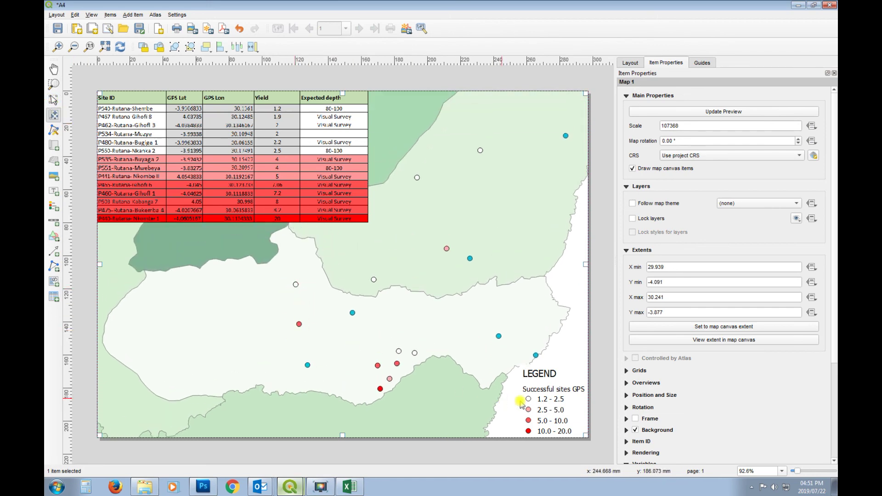
# Move the legend to the page's bottom-left corner and turn on its frame
pyautogui.click(54, 99)
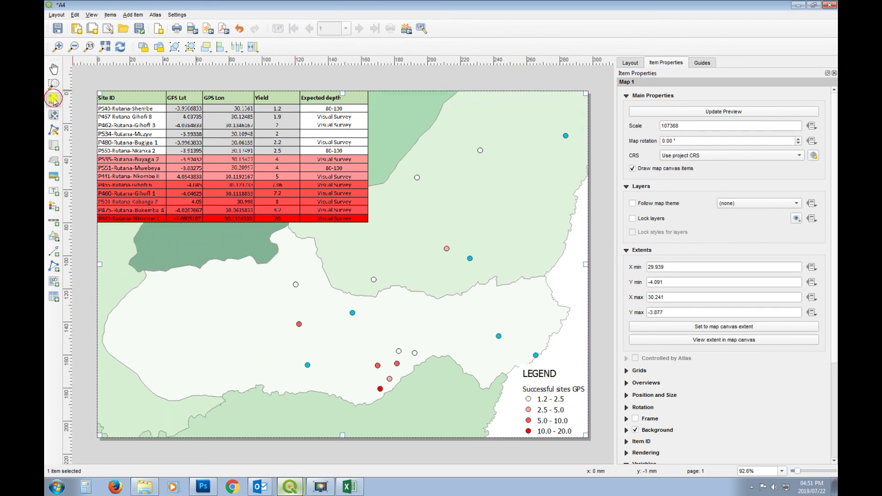
pyautogui.moveTo(547, 401); pyautogui.dragTo(134, 402)
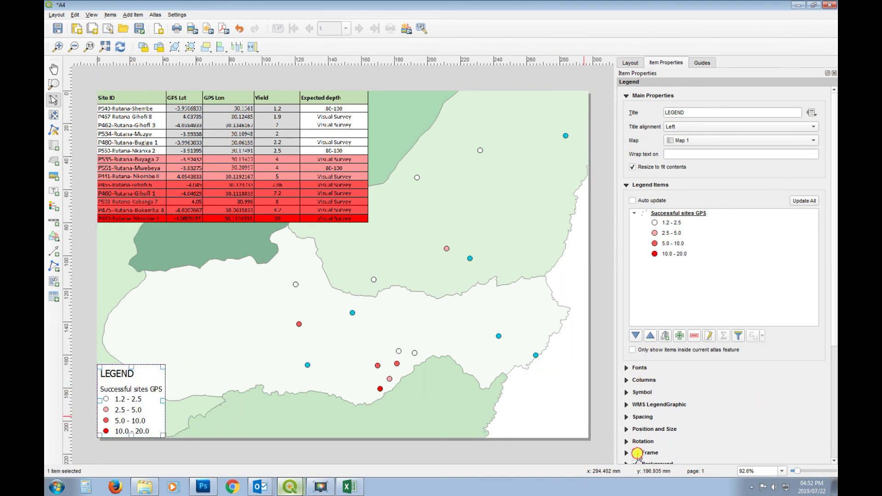
pyautogui.click(636, 453)
pyautogui.click(88, 272)
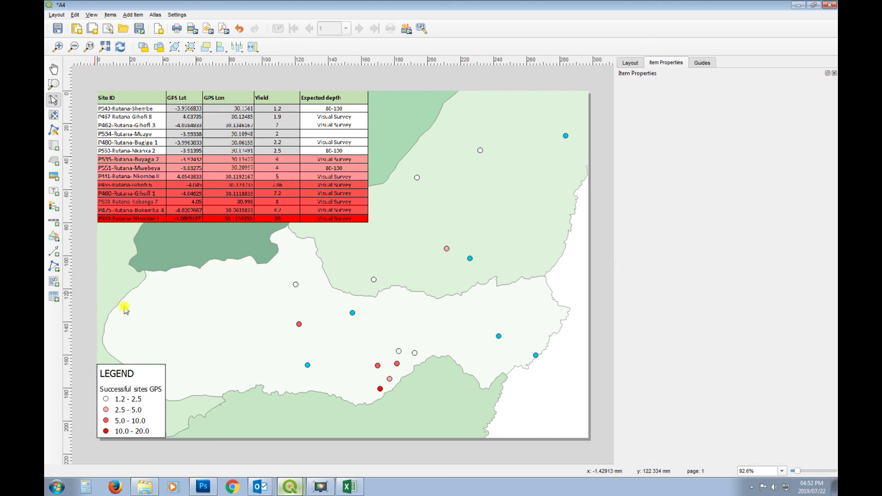
# Try a frame around the coloured table picture and adjust the picture box's lower-right corner to fit the table
pyautogui.click(213, 152)
pyautogui.click(635, 365)
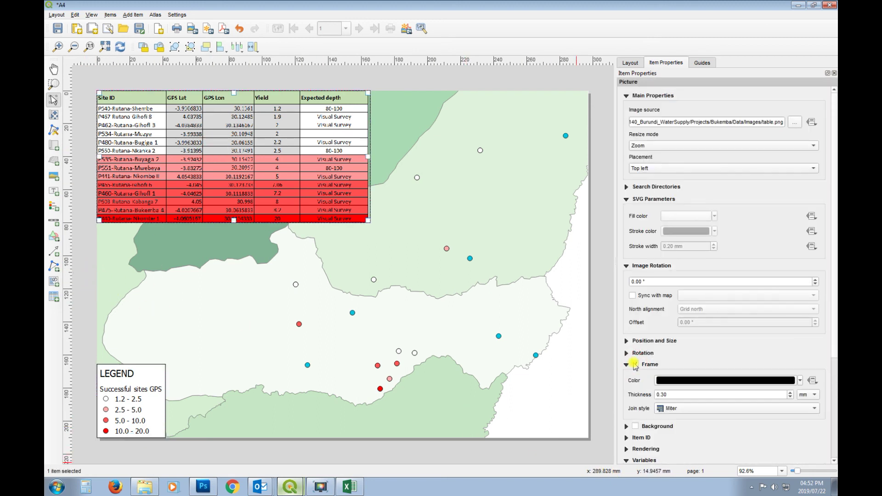
pyautogui.moveTo(370, 218); pyautogui.dragTo(365, 222)
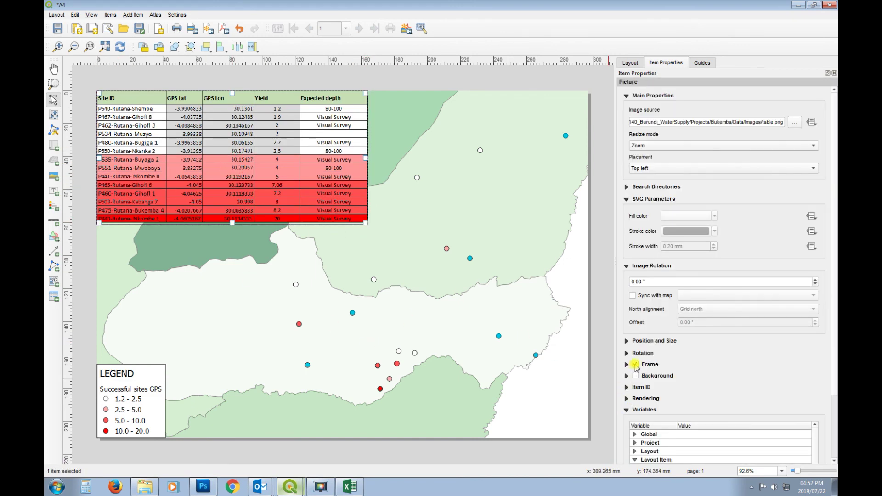
pyautogui.click(90, 181)
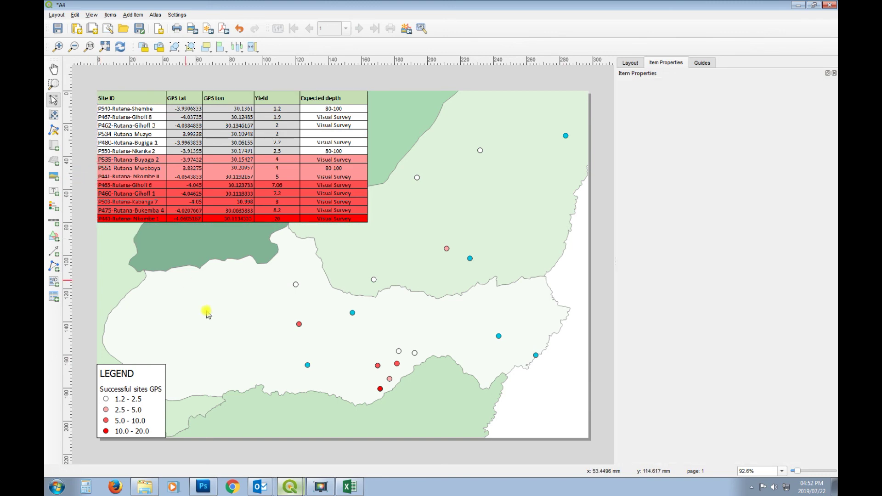